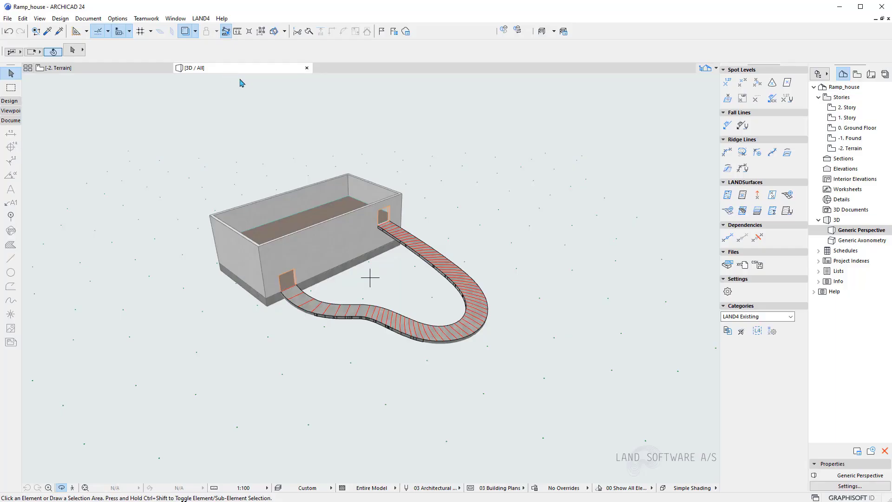
# - Orbit the 3D model down to a low, near-horizontal view
pyautogui.moveTo(446, 294); pyautogui.dragTo(486, 305)
pyautogui.keyDown('shift'); pyautogui.moveTo(411, 273); pyautogui.dragTo(391, 291, button='middle'); pyautogui.keyUp('shift')
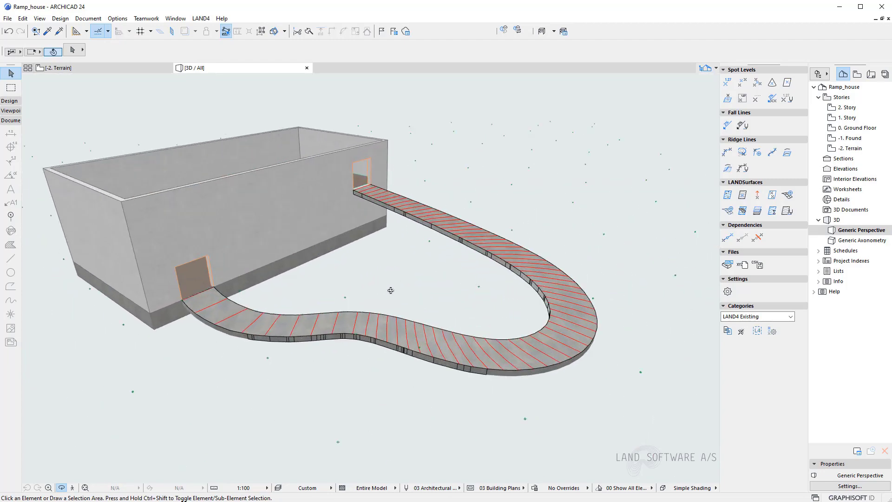
pyautogui.keyDown('shift'); pyautogui.moveTo(453, 359); pyautogui.dragTo(581, 358, button='middle'); pyautogui.keyUp('shift')
pyautogui.moveTo(581, 357); pyautogui.dragTo(448, 377)
pyautogui.scroll(-3, 378, 215)
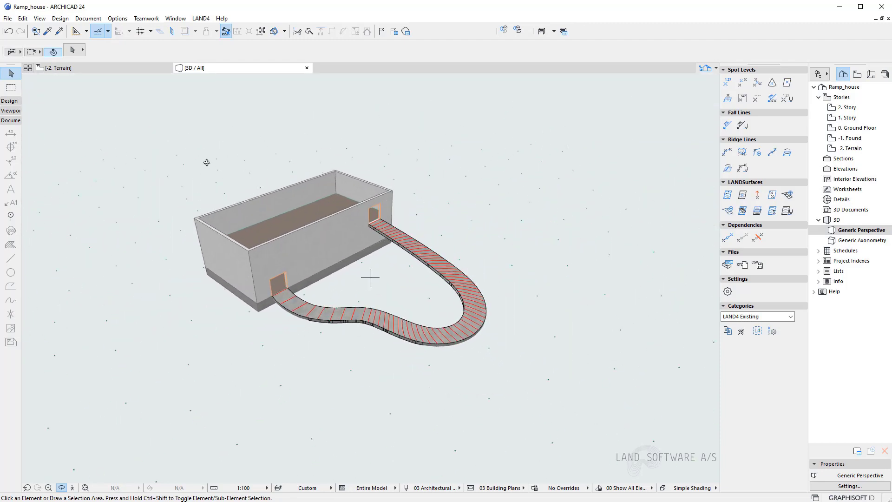
# - On the -2. Terrain plan, create a contoured terrain surface from all spot levels
pyautogui.click(128, 68)
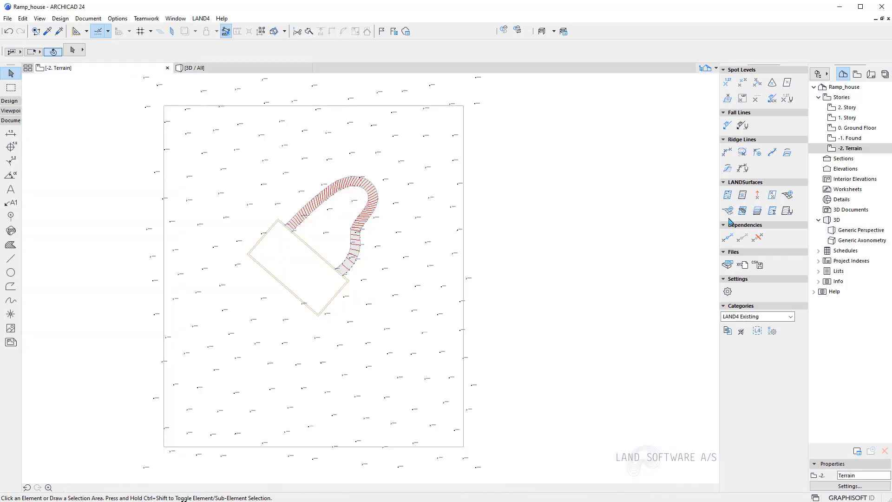
pyautogui.click(729, 197)
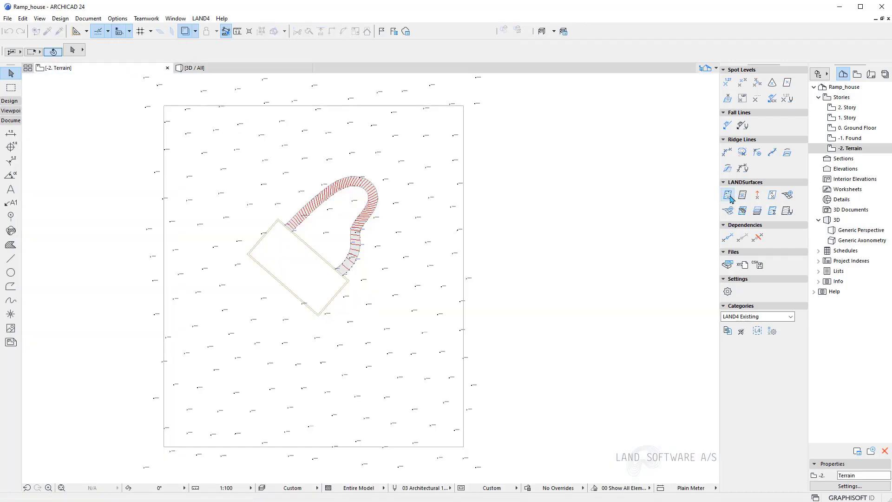
pyautogui.click(433, 254)
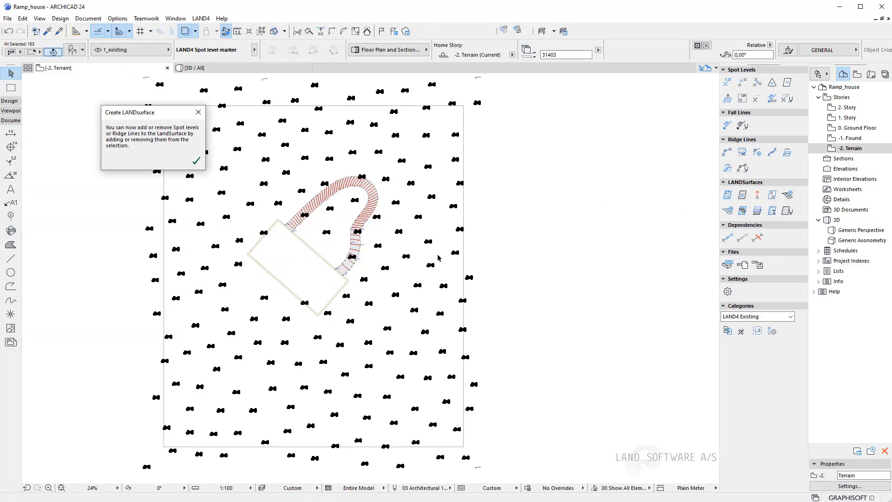
pyautogui.click(197, 161)
# - Inspect the new terrain surface in 3D from low angles around the house and ramp
pyautogui.click(212, 69)
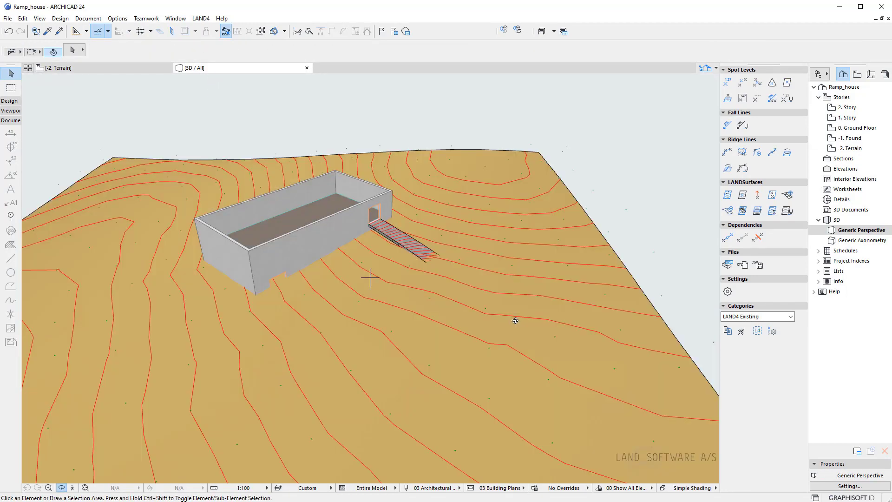
pyautogui.moveTo(515, 320); pyautogui.dragTo(403, 253)
pyautogui.keyDown('shift'); pyautogui.moveTo(403, 253); pyautogui.dragTo(580, 314, button='middle'); pyautogui.keyUp('shift')
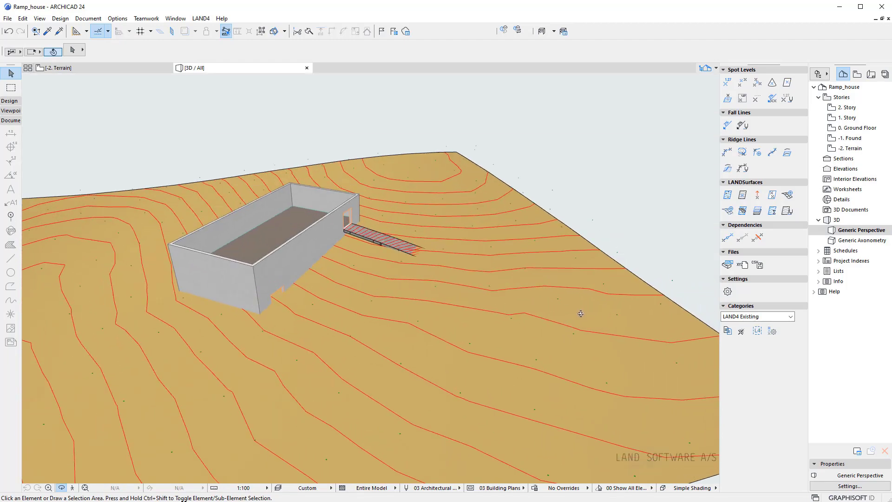
pyautogui.scroll(5, 367, 277)
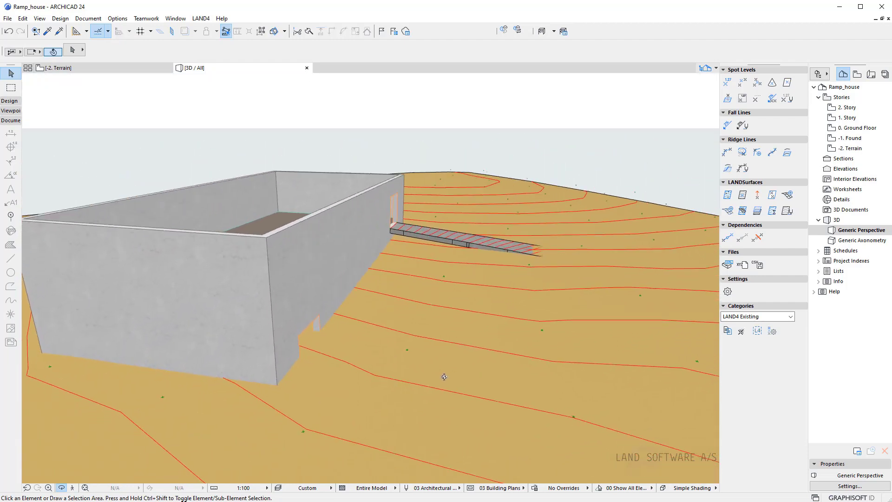
pyautogui.keyDown('shift'); pyautogui.moveTo(444, 376); pyautogui.dragTo(358, 377, button='middle'); pyautogui.keyUp('shift')
pyautogui.scroll(-3, 330, 322)
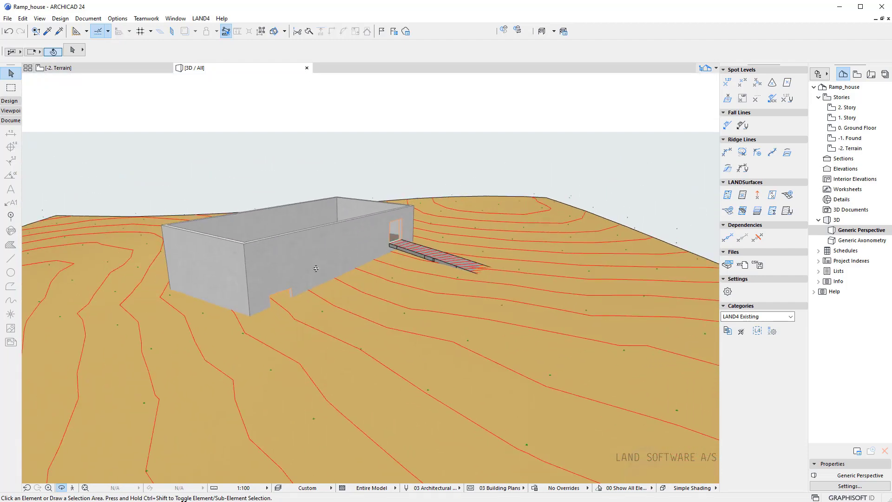
# - Back on the -2. Terrain plan, delete the trial terrain surface
pyautogui.press('F2')
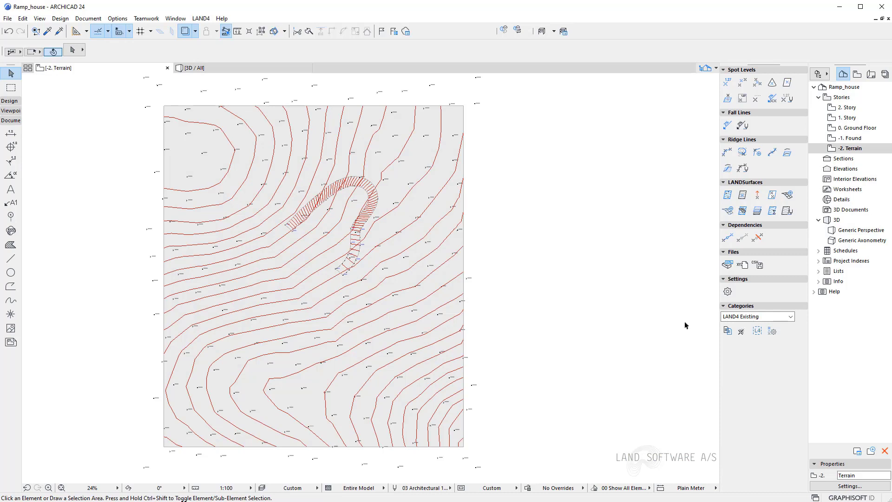
pyautogui.click(414, 283)
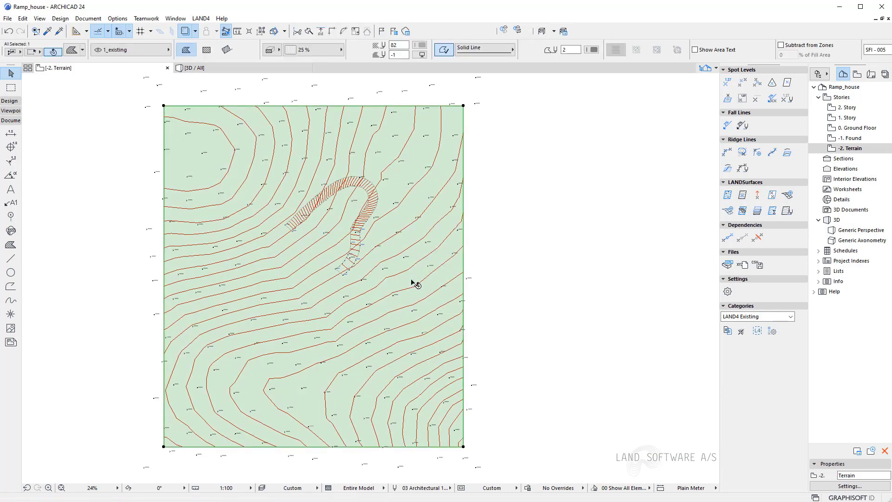
pyautogui.press('Delete')
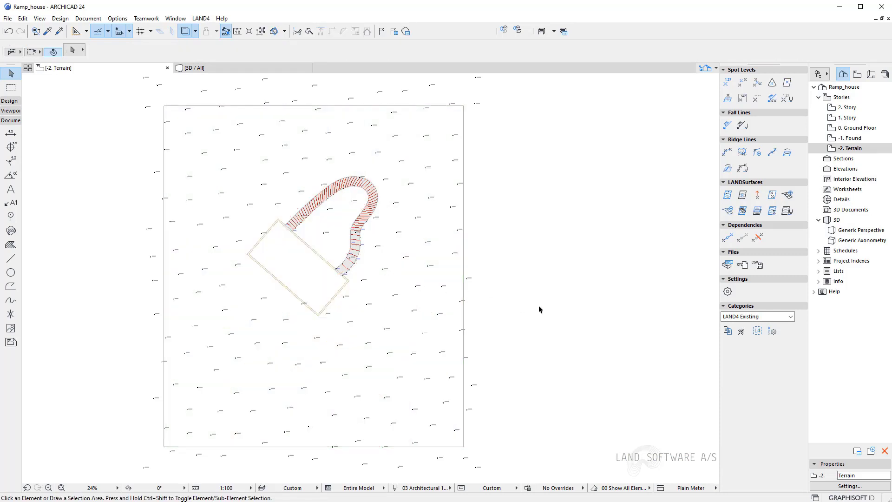
# - Select the spot levels of the LAND4 Existing category with the Selection Palette
pyautogui.click(757, 331)
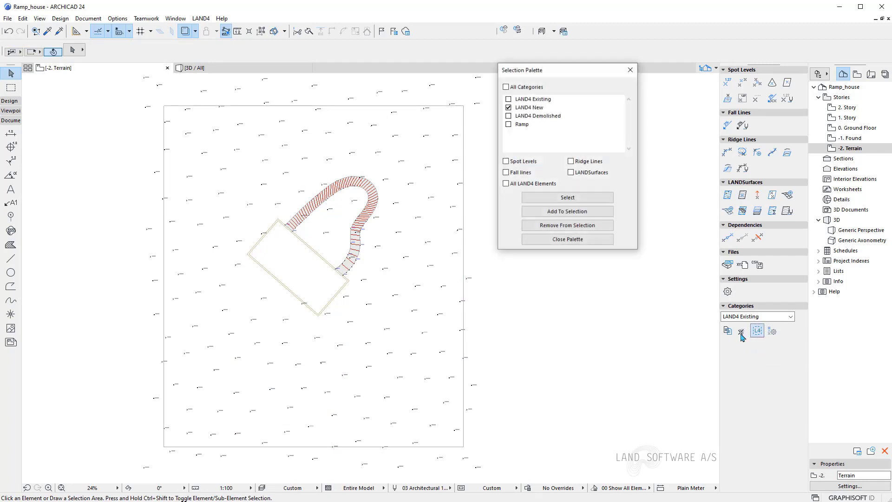
pyautogui.click(508, 107)
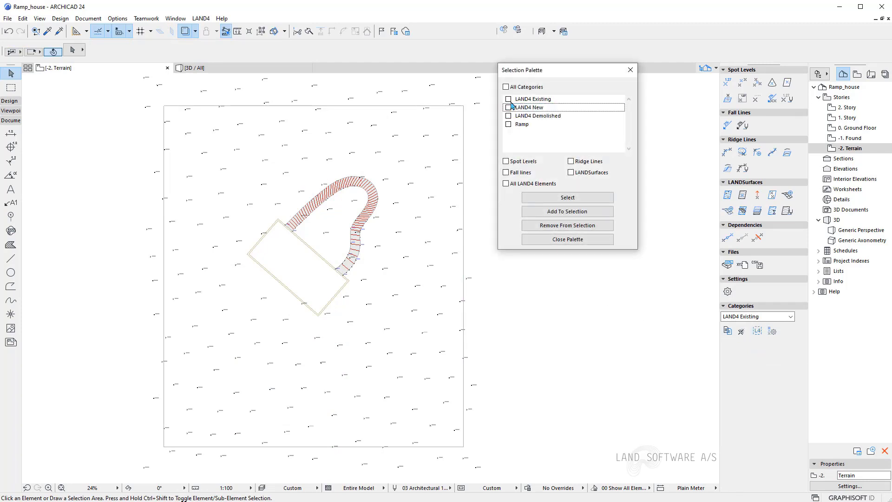
pyautogui.click(509, 99)
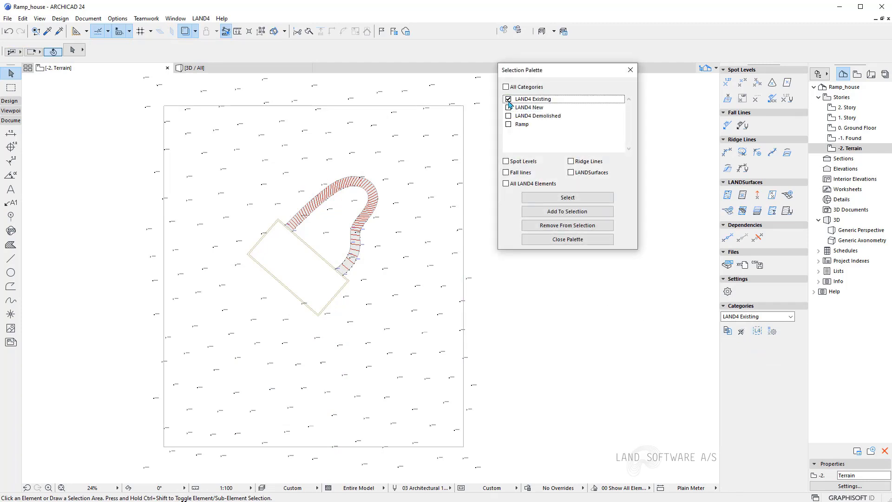
pyautogui.click(517, 163)
pyautogui.click(565, 197)
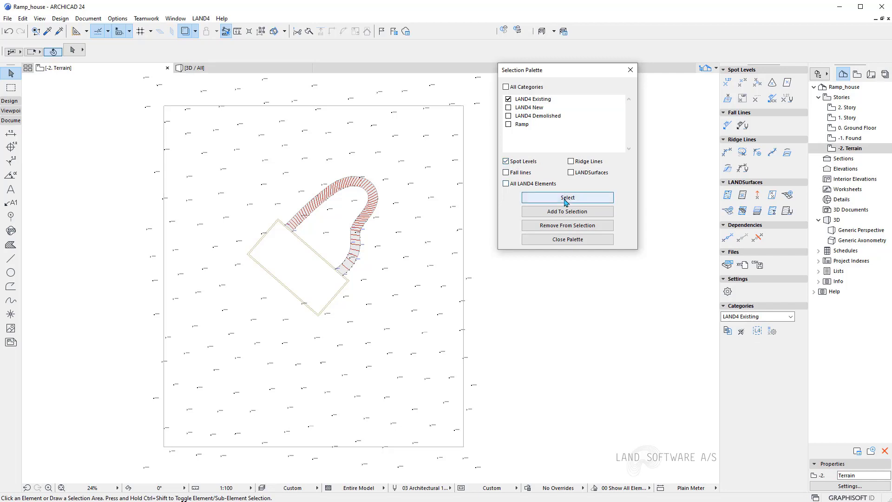
pyautogui.click(581, 243)
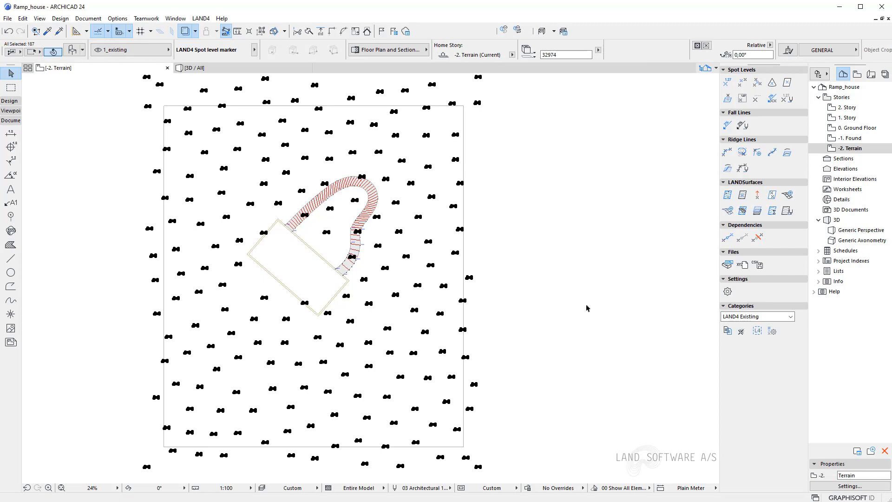
pyautogui.scroll(5, 342, 205)
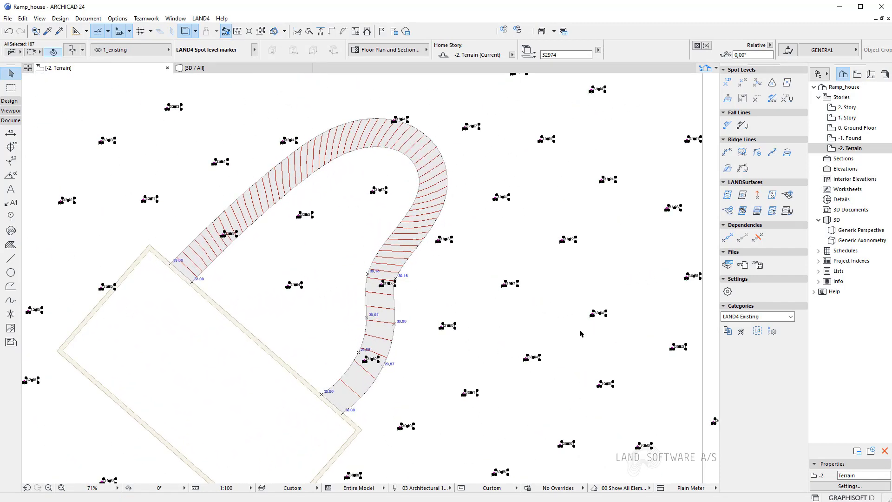
# - Test selecting the Ramp category's spot levels and ridge lines
pyautogui.click(757, 331)
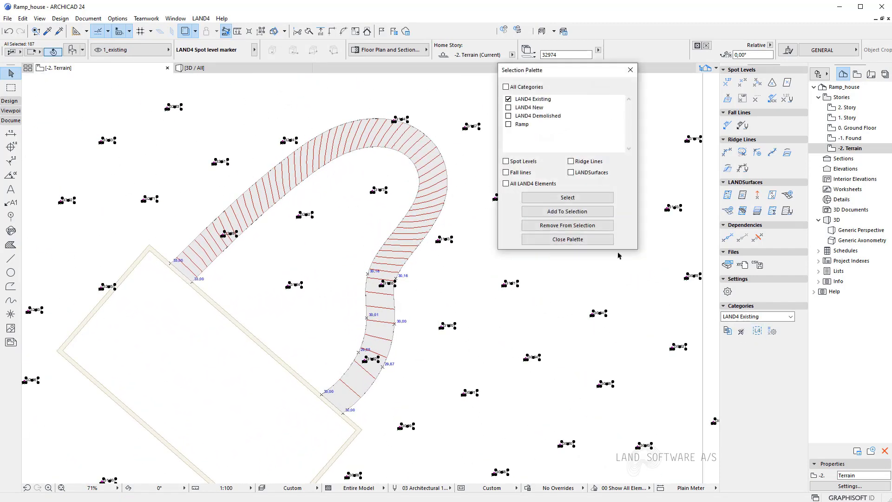
pyautogui.click(509, 99)
pyautogui.click(508, 124)
pyautogui.click(516, 161)
pyautogui.click(551, 198)
pyautogui.click(571, 162)
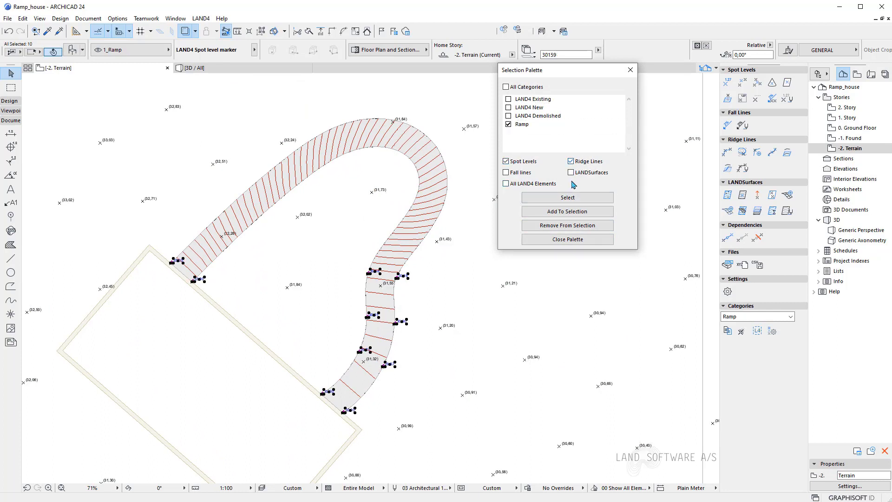
pyautogui.click(570, 199)
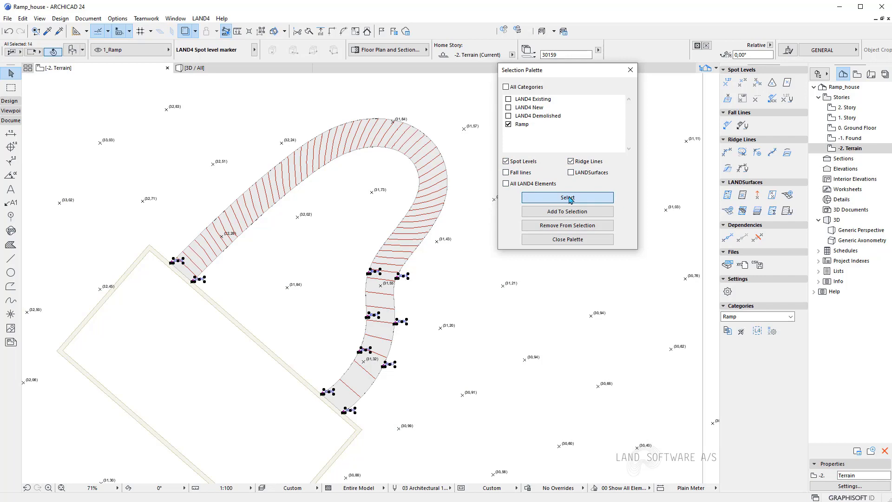
# - Reselect the 187 LAND4 Existing spot levels and close the Selection Palette
pyautogui.click(510, 125)
pyautogui.click(508, 99)
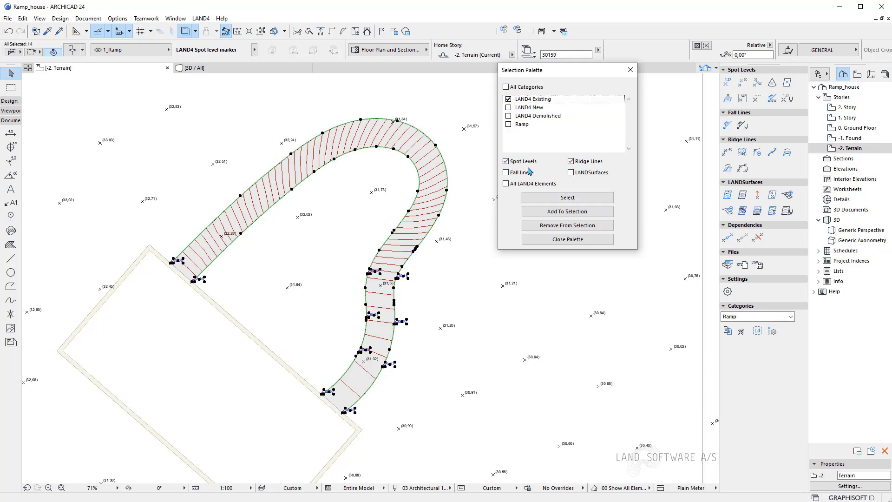
pyautogui.click(565, 197)
pyautogui.scroll(-5, 324, 194)
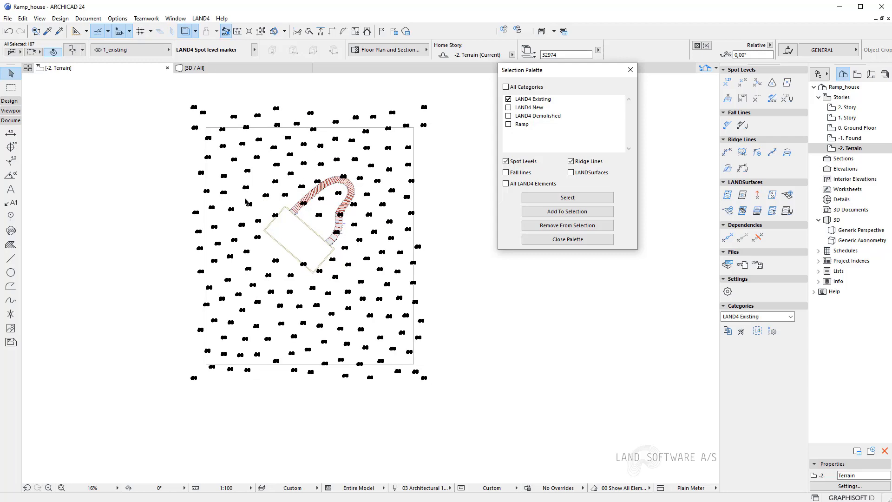
pyautogui.click(563, 239)
pyautogui.scroll(1, 446, 200)
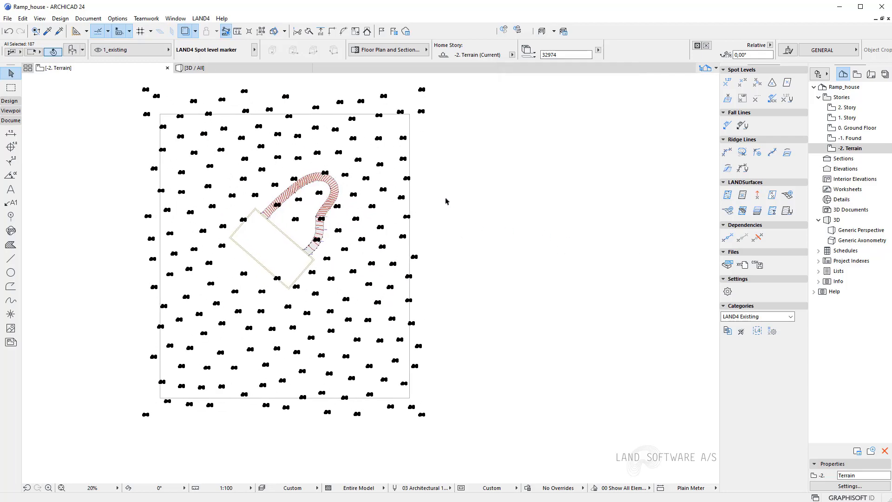
# - Copy the 187 selected spot levels to the LAND4 New category, then deselect them
pyautogui.click(728, 331)
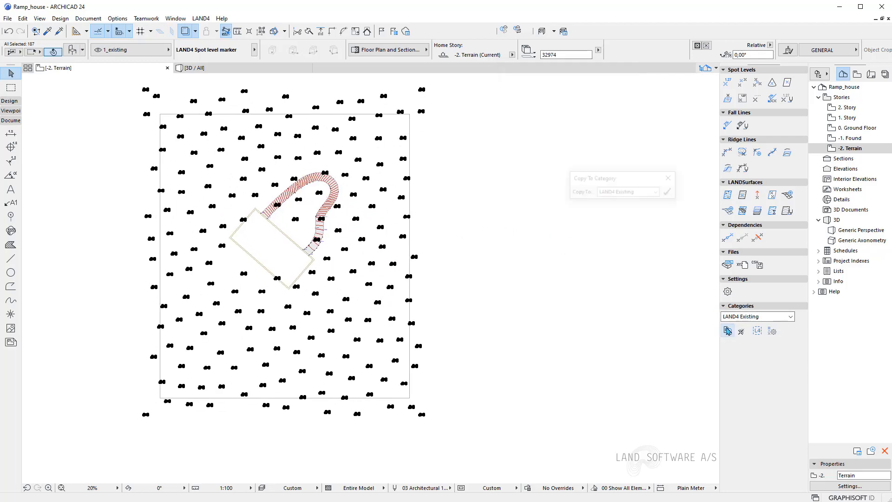
pyautogui.click(618, 193)
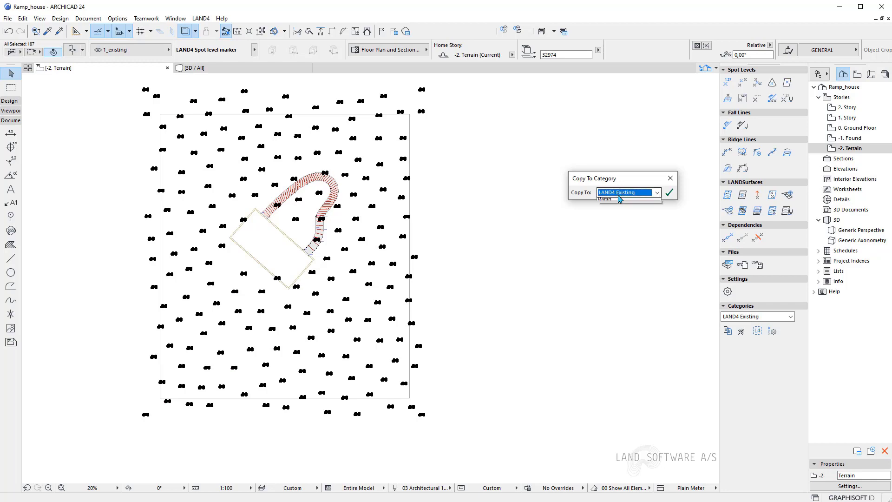
pyautogui.click(624, 209)
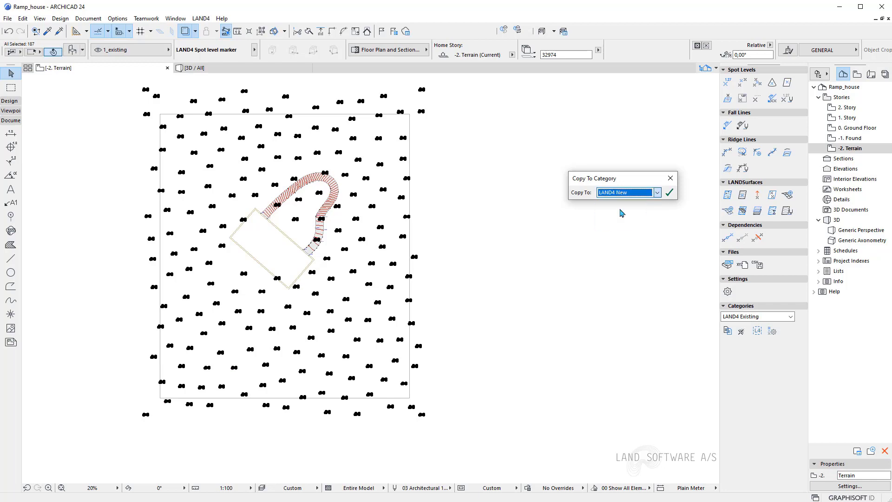
pyautogui.click(669, 192)
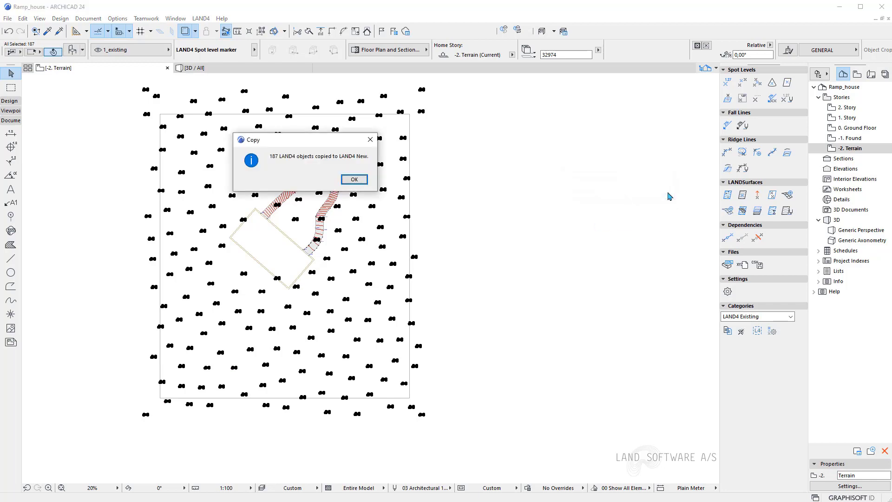
pyautogui.click(362, 181)
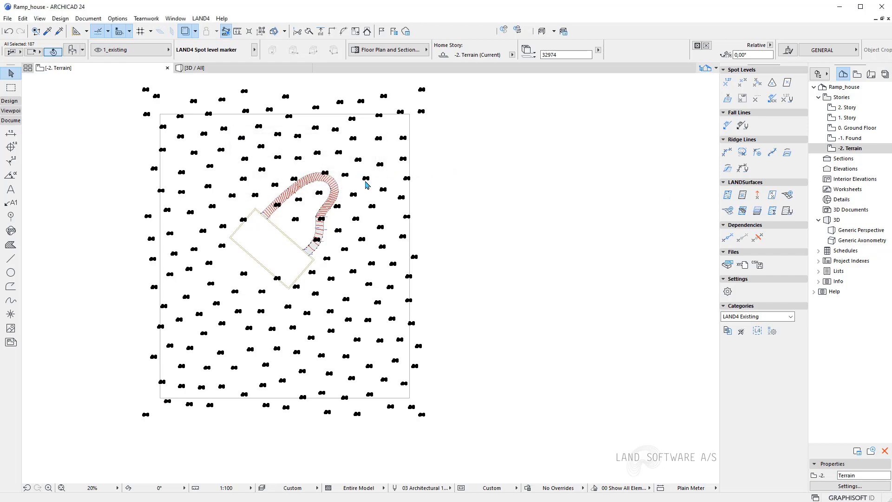
pyautogui.press('Escape')
# - Cycle through the overlapping spot level markers near the centre to the 1_new marker
pyautogui.scroll(10, 333, 295)
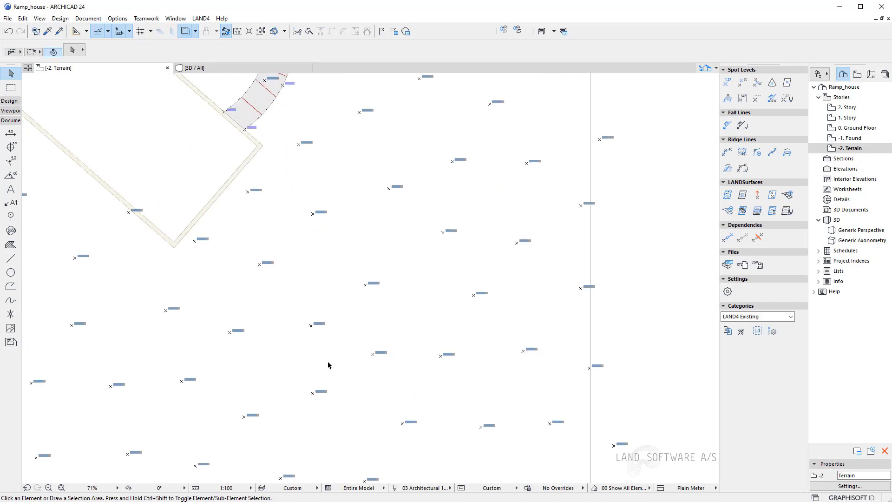
pyautogui.scroll(2, 338, 264)
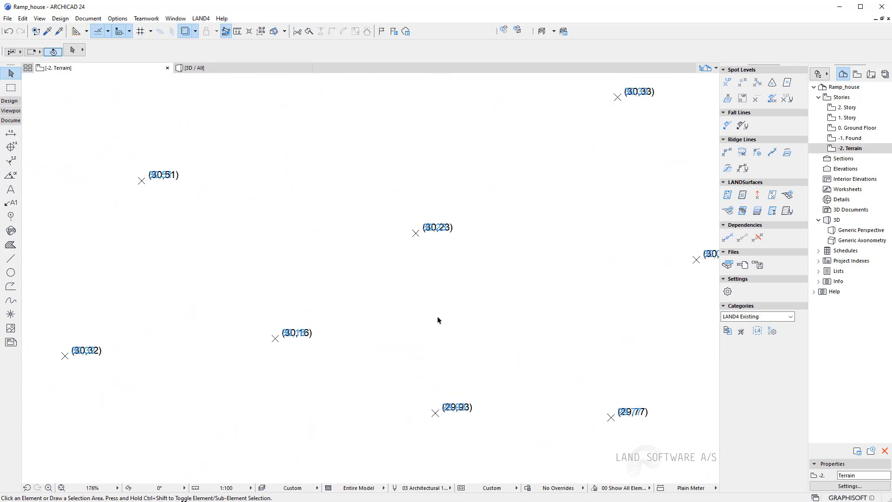
pyautogui.scroll(2, 417, 236)
pyautogui.click(417, 235)
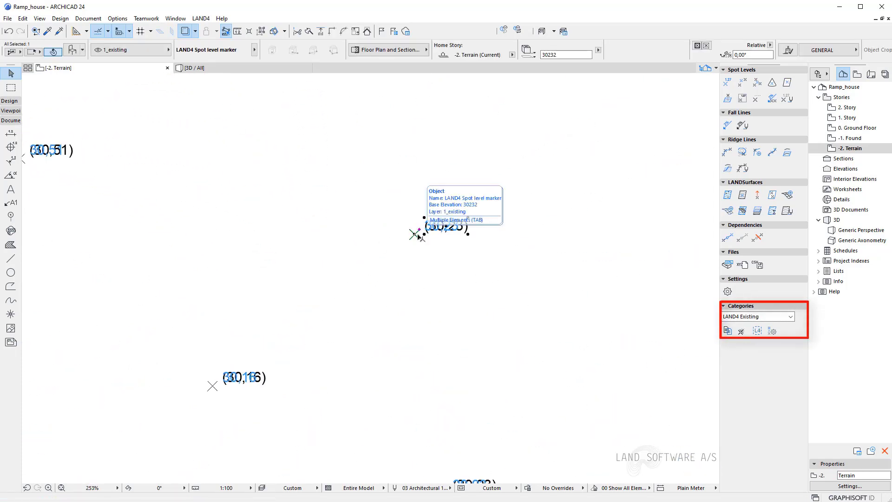
pyautogui.click(417, 235)
pyautogui.press('Tab')
pyautogui.click(418, 235)
pyautogui.click(417, 235)
pyautogui.click(330, 289)
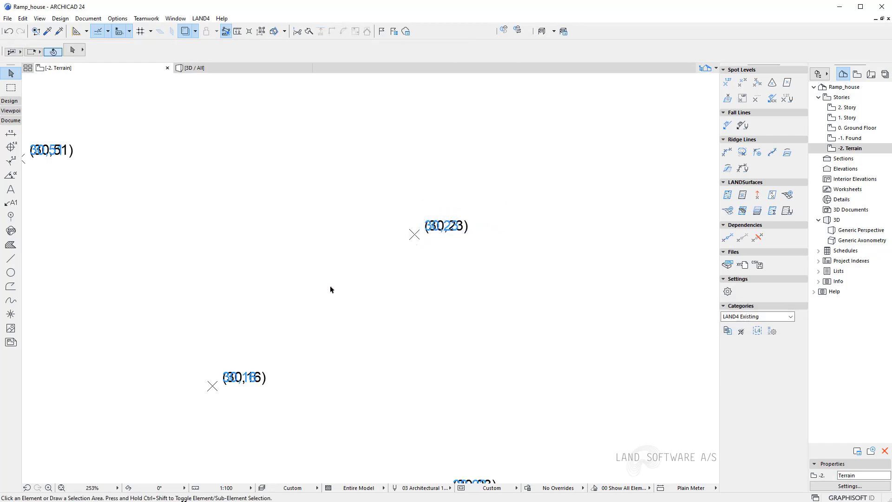
# - Zoom out to the whole site and bring up the Layers settings with Ctrl+L
pyautogui.scroll(-8, 316, 279)
pyautogui.scroll(-3, 472, 275)
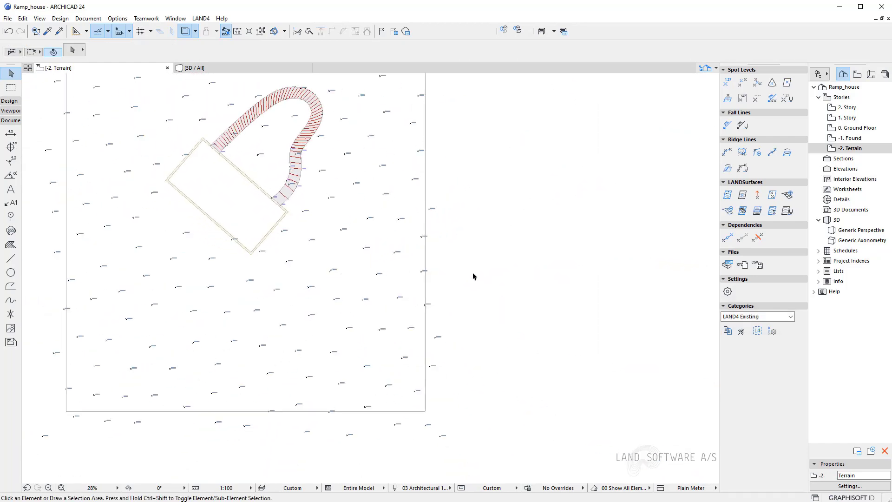
pyautogui.moveTo(497, 252); pyautogui.dragTo(497, 252, button='middle')
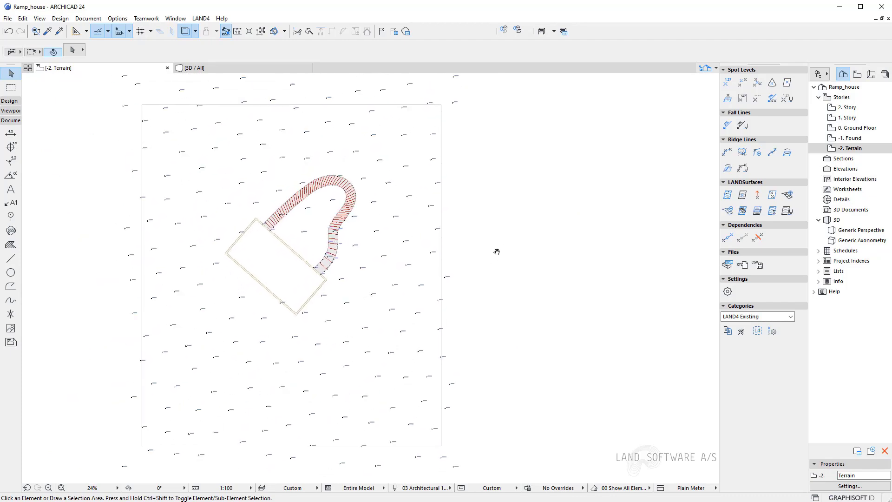
pyautogui.hotkey('ctrl', 'l')
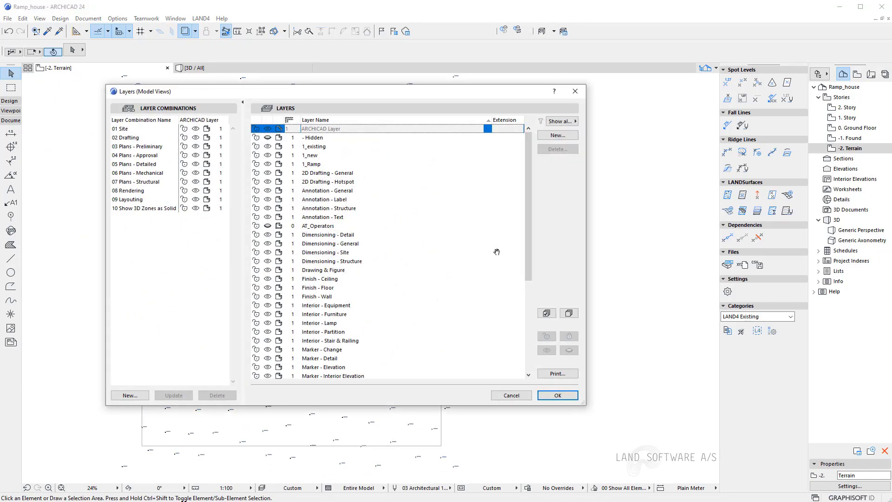
# - Hide the 1_existing layer and zoom around the ramp to check the spot levels
pyautogui.click(277, 145)
pyautogui.click(557, 395)
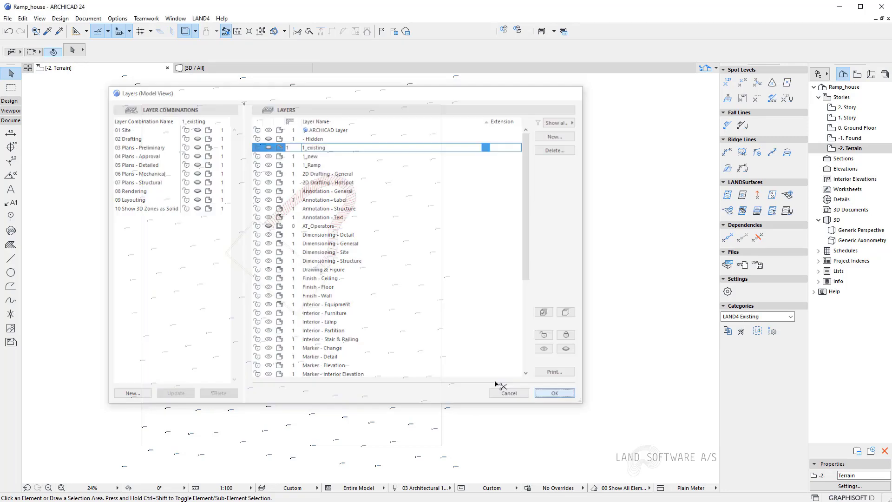
pyautogui.scroll(6, 408, 356)
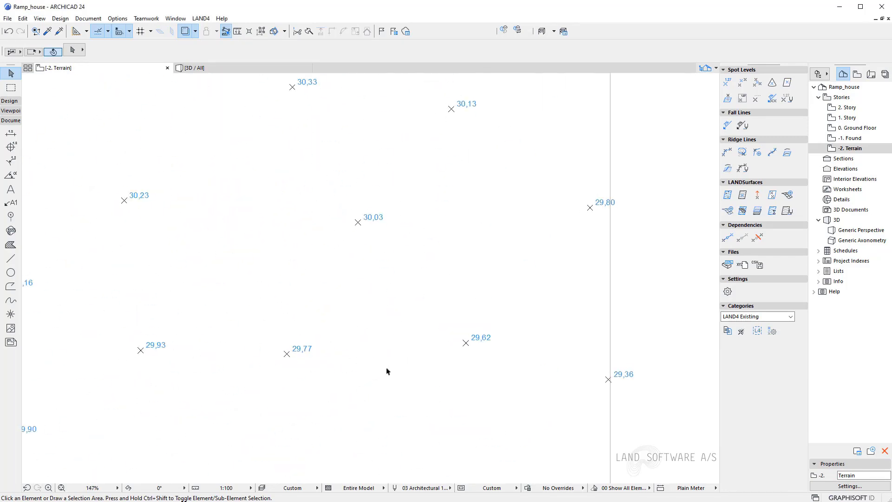
pyautogui.scroll(-5, 388, 371)
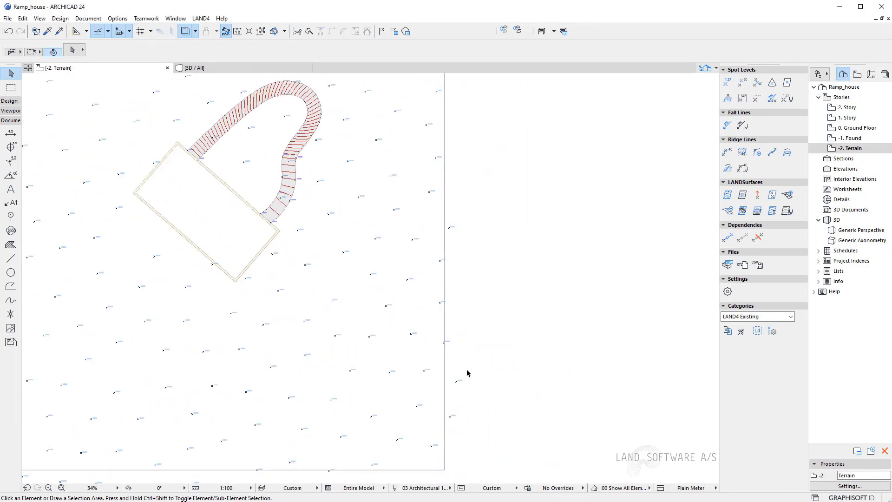
pyautogui.scroll(-1, 442, 404)
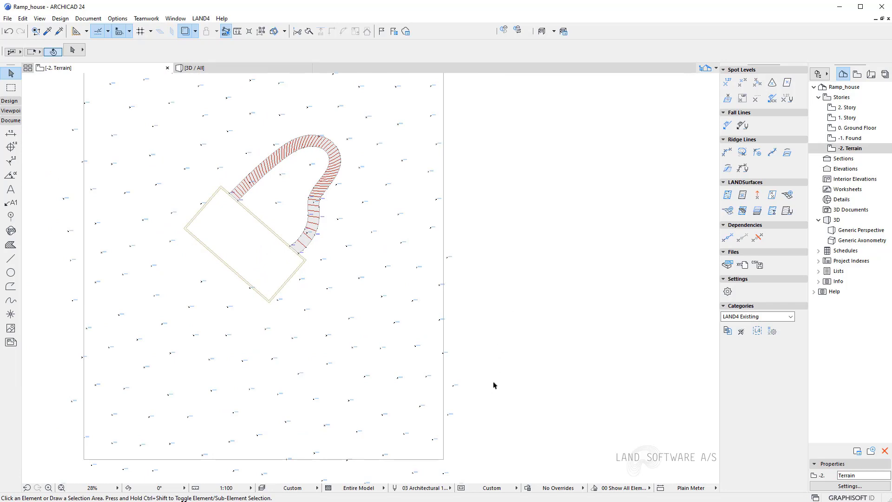
pyautogui.scroll(-1, 530, 281)
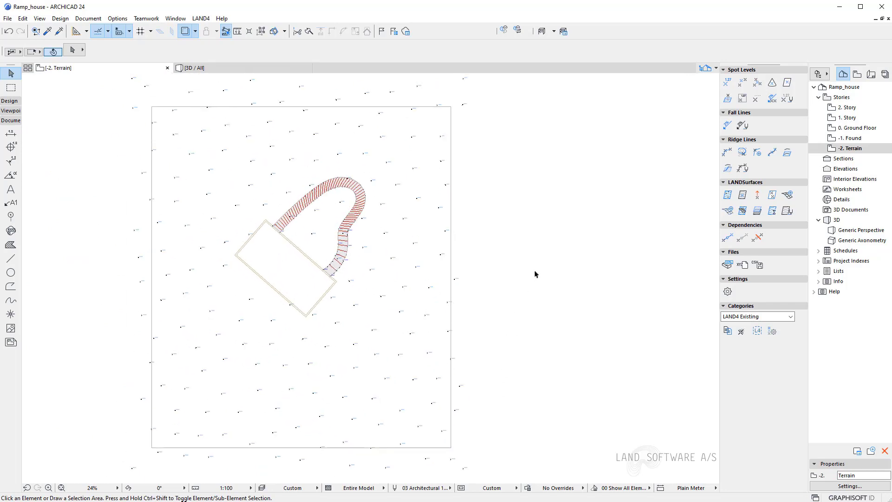
pyautogui.scroll(7, 343, 255)
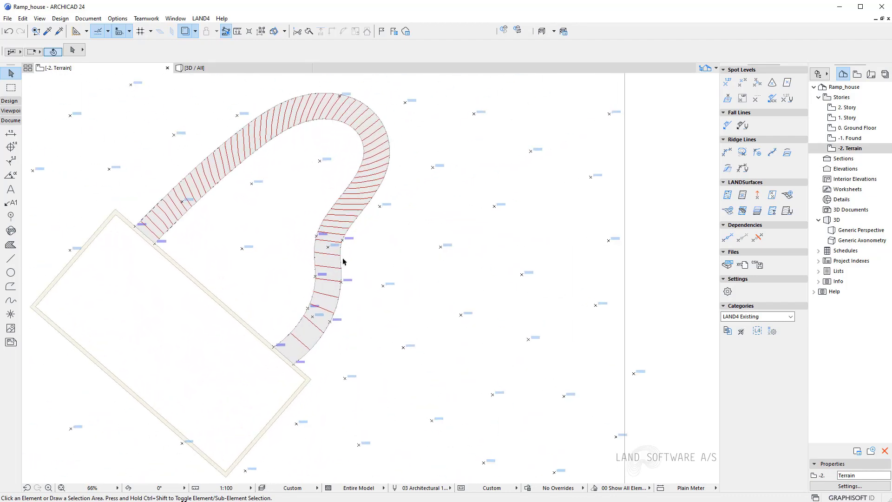
pyautogui.scroll(-1, 364, 383)
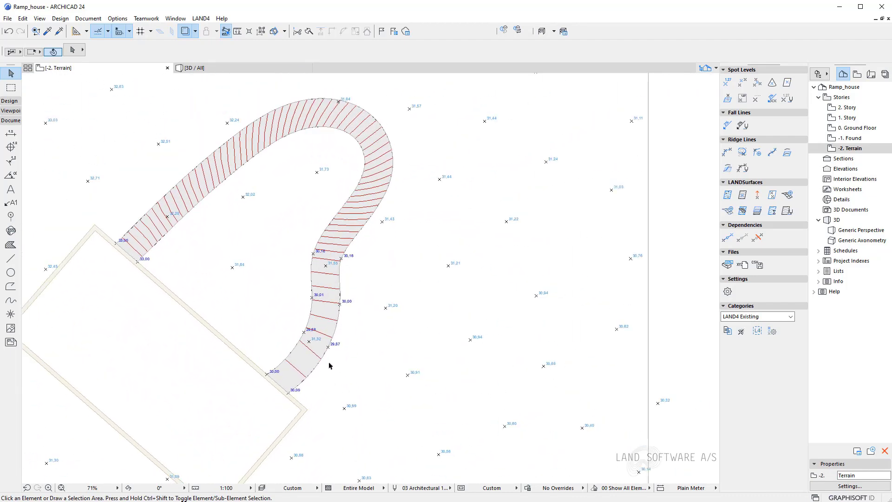
pyautogui.scroll(-1, 291, 219)
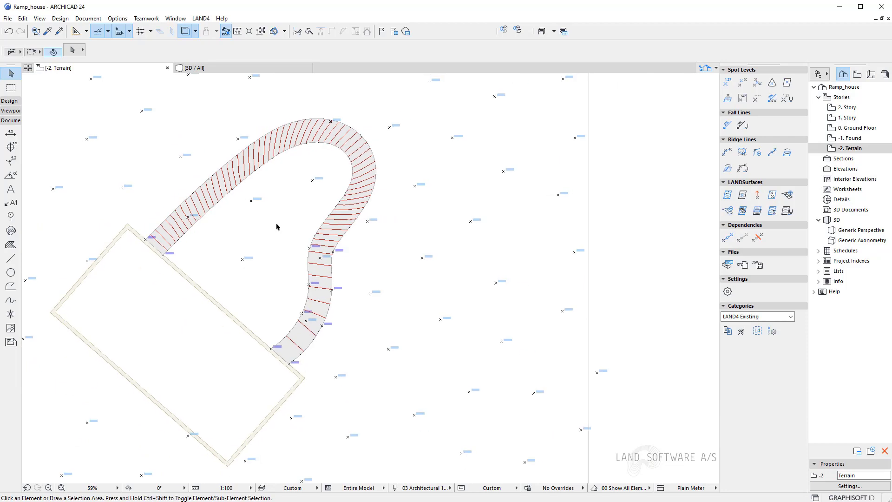
# - Select the Ramp category's spot levels and ridge lines
pyautogui.click(758, 331)
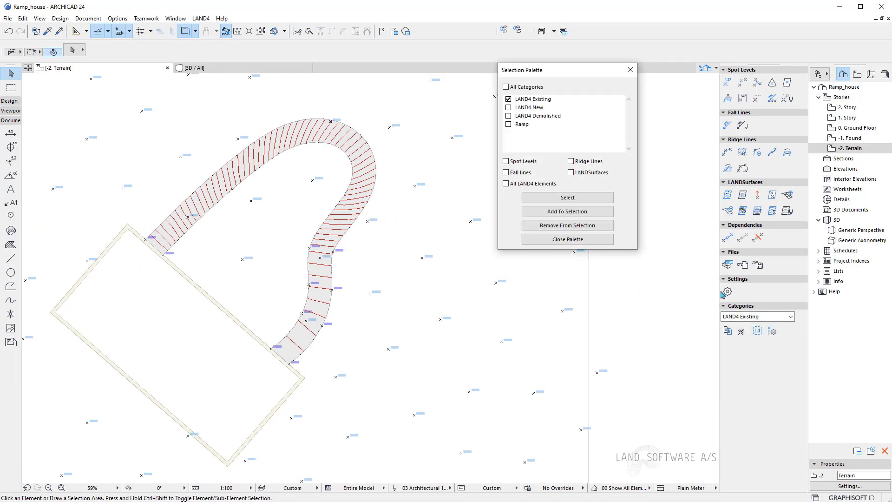
pyautogui.click(509, 99)
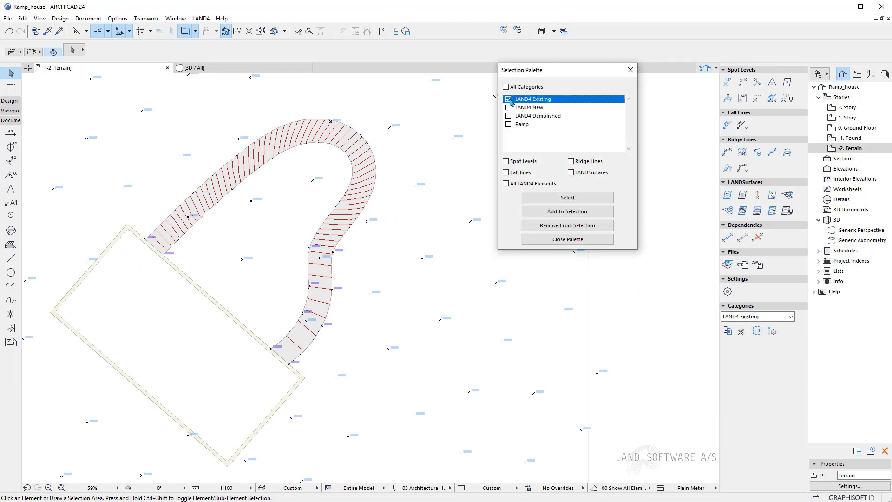
pyautogui.click(508, 125)
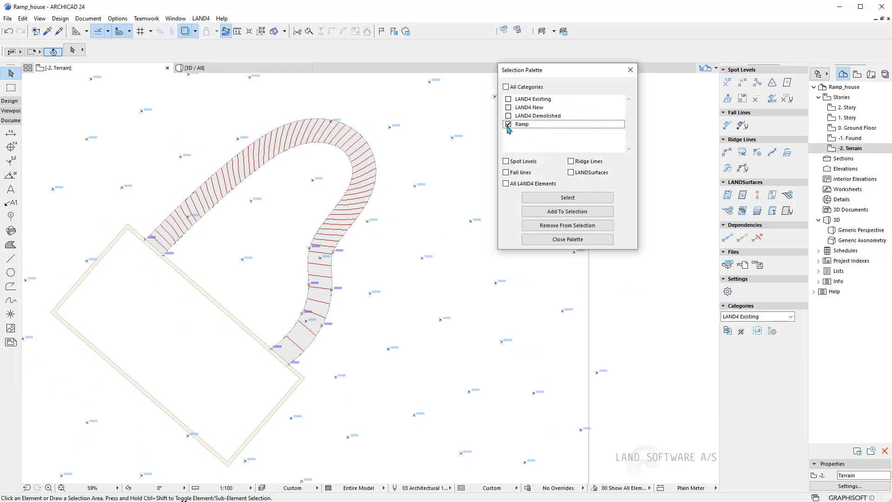
pyautogui.click(507, 161)
pyautogui.click(553, 196)
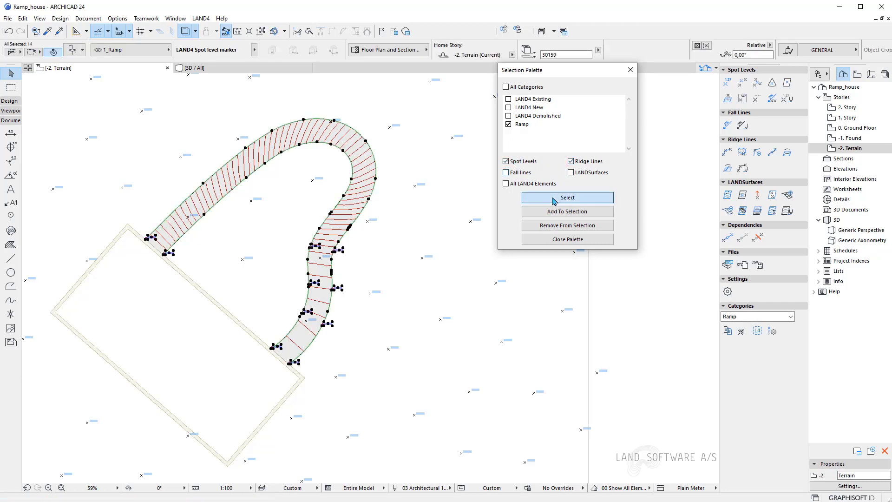
pyautogui.click(567, 239)
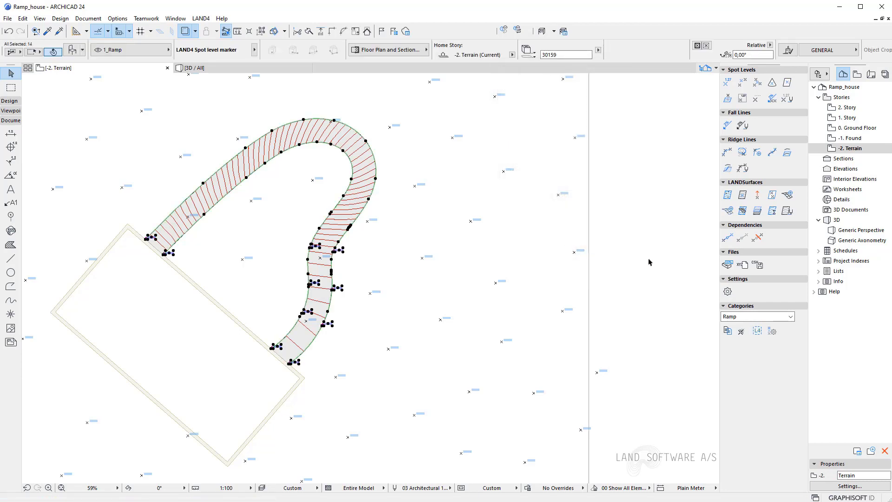
# - Copy the 12 ramp elements to LAND4 New and clear the selection
pyautogui.click(728, 331)
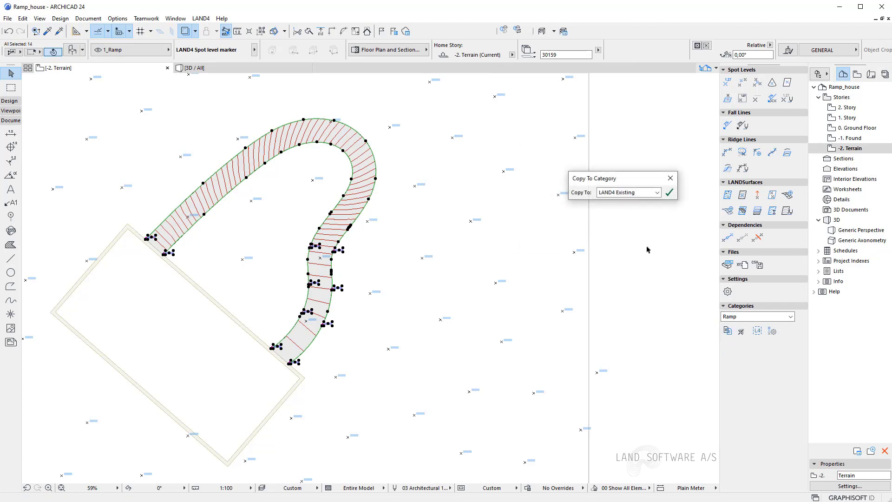
pyautogui.click(630, 194)
pyautogui.click(629, 209)
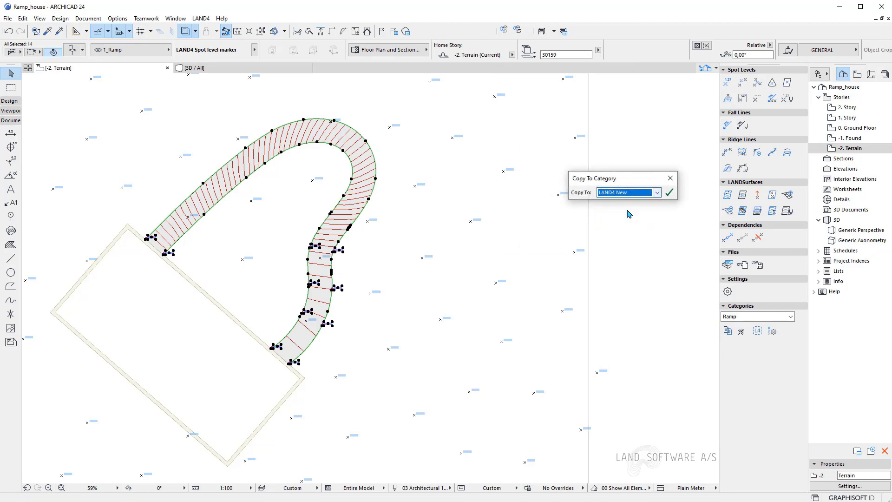
pyautogui.click(669, 192)
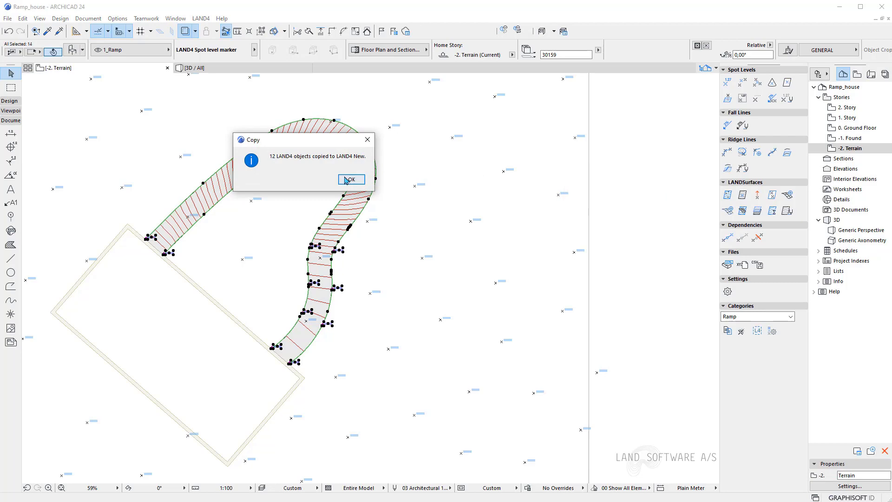
pyautogui.click(350, 179)
pyautogui.click(403, 202)
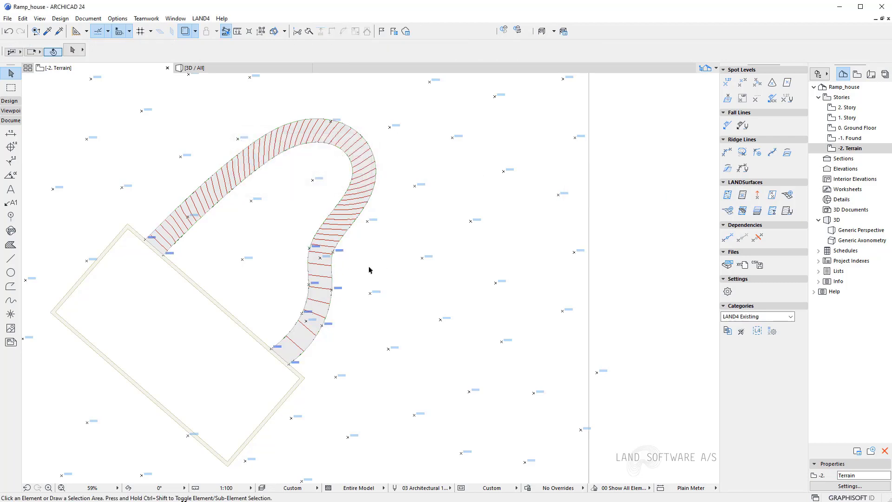
# - Create a contoured LANDsurface from the LAND4 New spot levels and ramp ridge lines
pyautogui.scroll(-3, 348, 262)
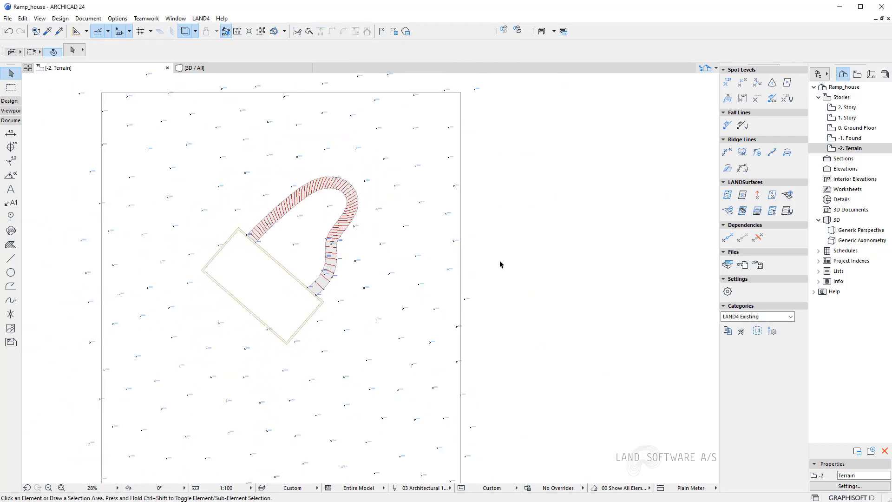
pyautogui.click(728, 194)
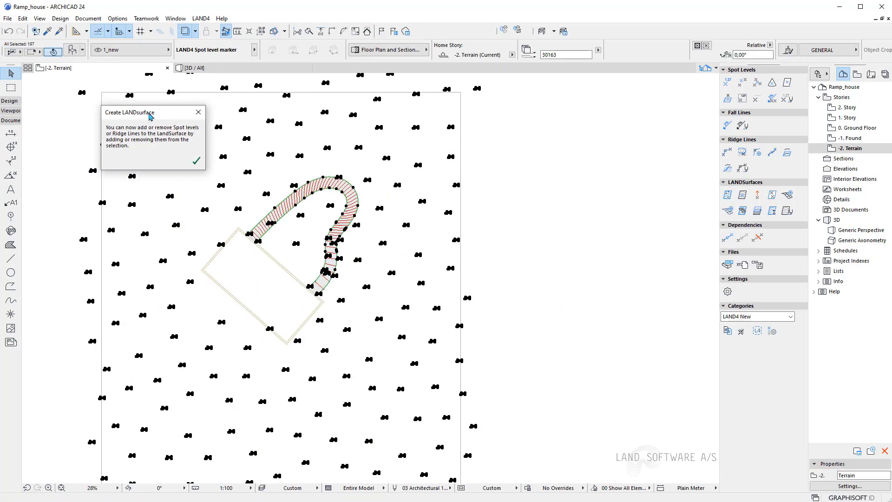
pyautogui.moveTo(150, 116); pyautogui.dragTo(549, 174)
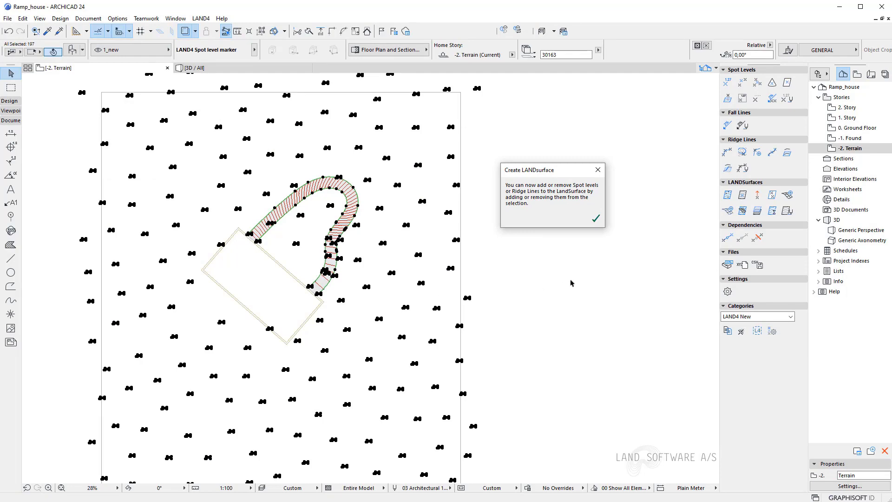
pyautogui.click(597, 220)
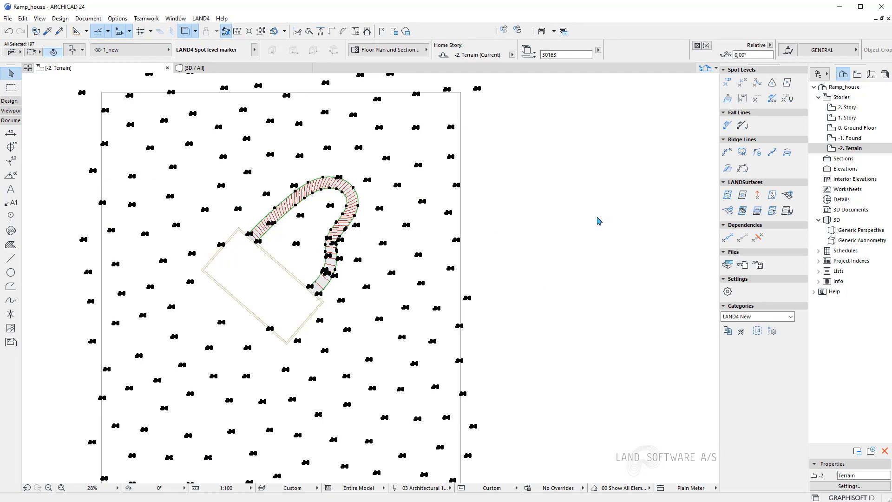
pyautogui.click(599, 221)
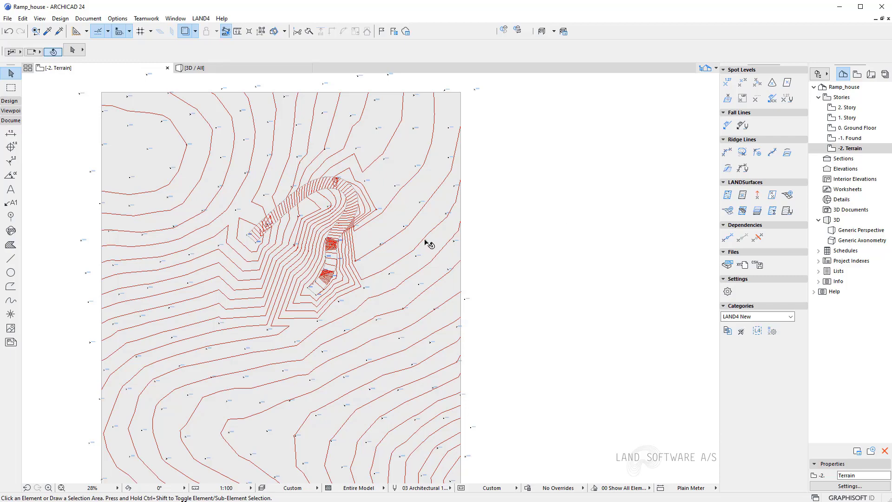
# - Bring the whole ramp into view and delete the contoured terrain mesh
pyautogui.scroll(10, 338, 235)
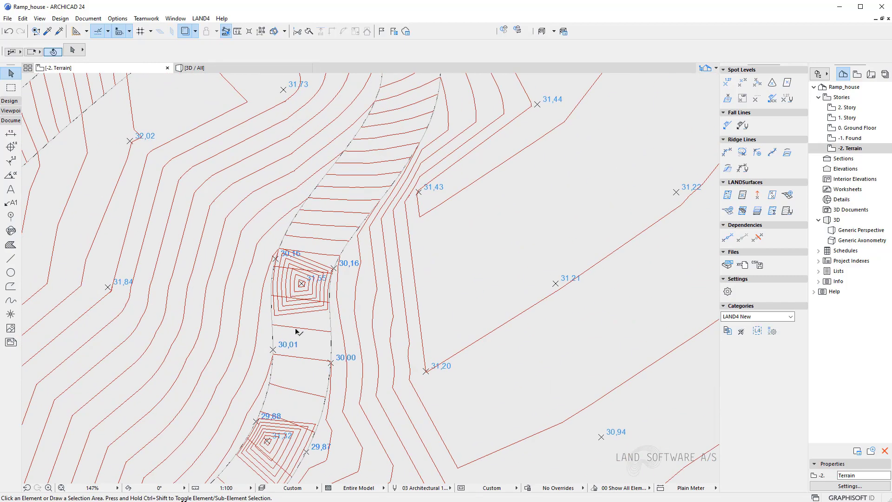
pyautogui.scroll(4, 297, 279)
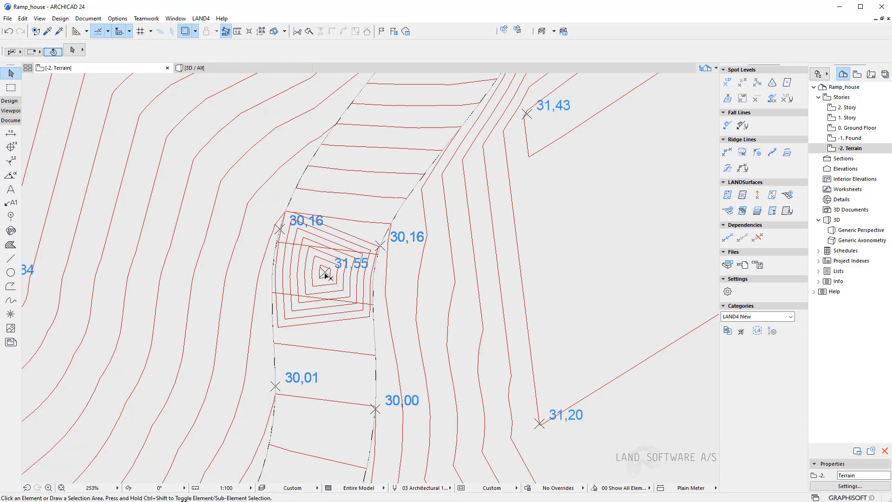
pyautogui.scroll(-8, 326, 274)
pyautogui.moveTo(311, 191); pyautogui.dragTo(311, 220, button='middle')
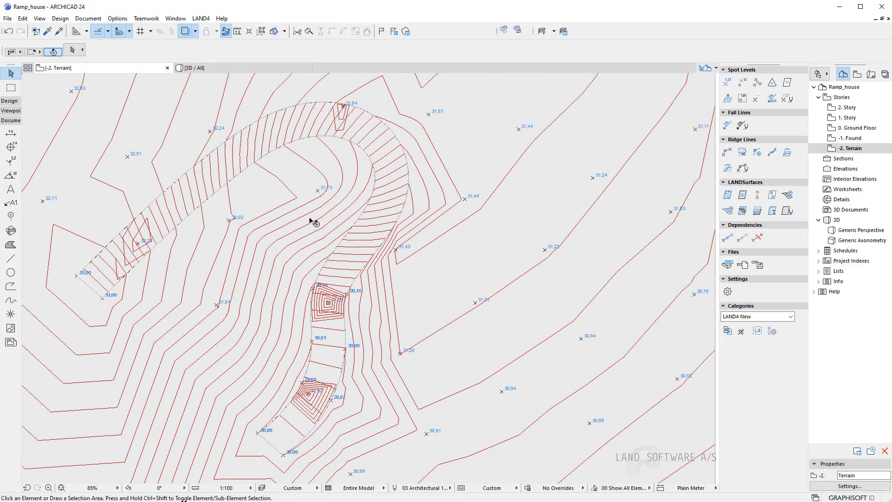
pyautogui.scroll(8, 120, 237)
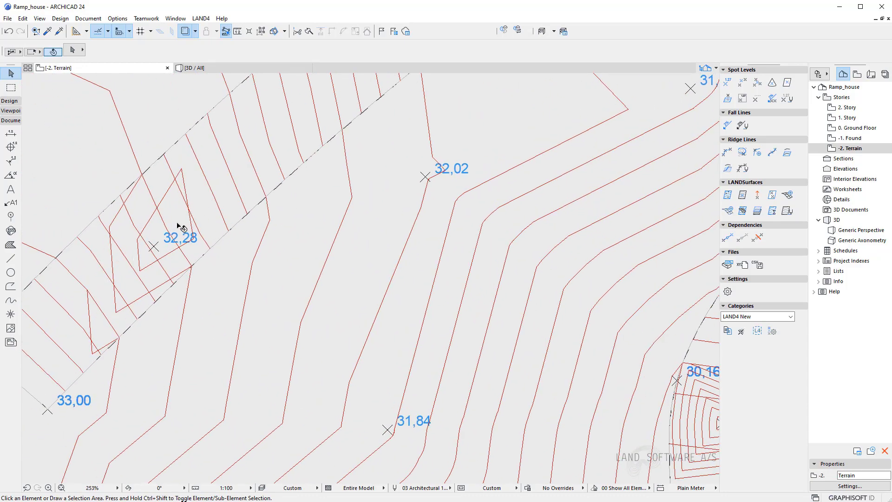
pyautogui.scroll(-8, 167, 250)
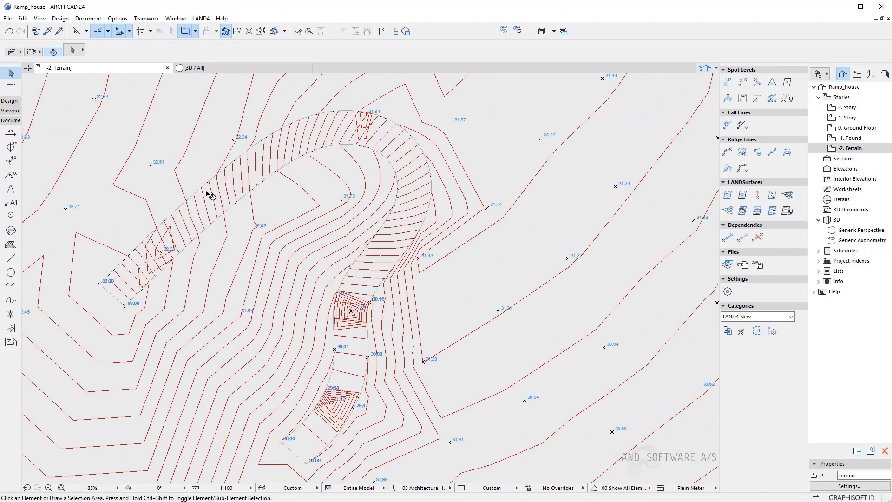
pyautogui.click(459, 280)
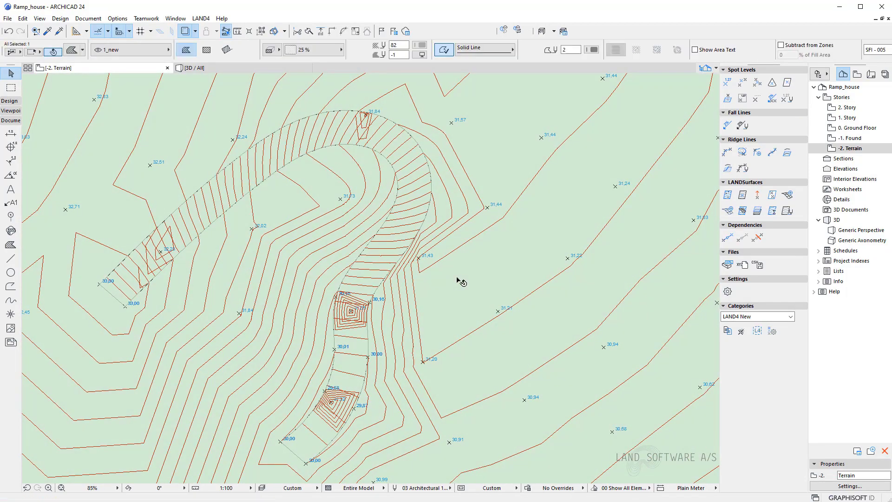
pyautogui.press('Delete')
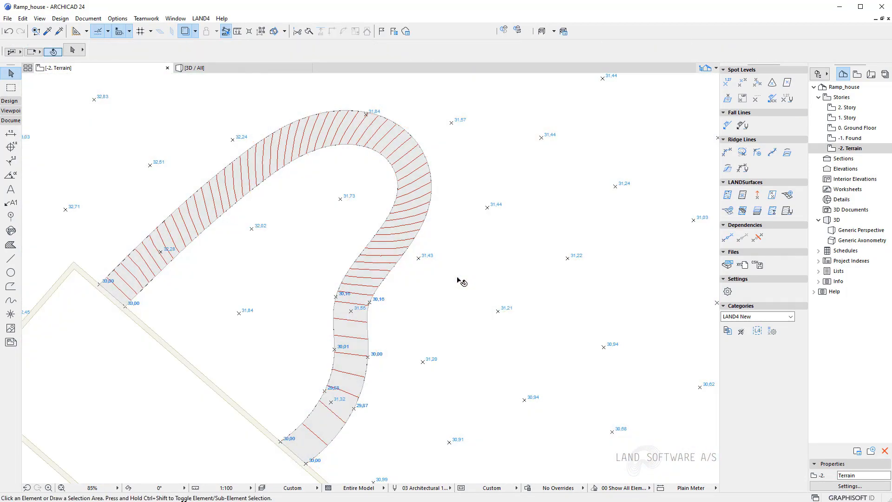
# - Remove seven ramp spot levels, including 31,32, 31,84, 32,02 and 31,73, then zoom out
pyautogui.click(335, 407)
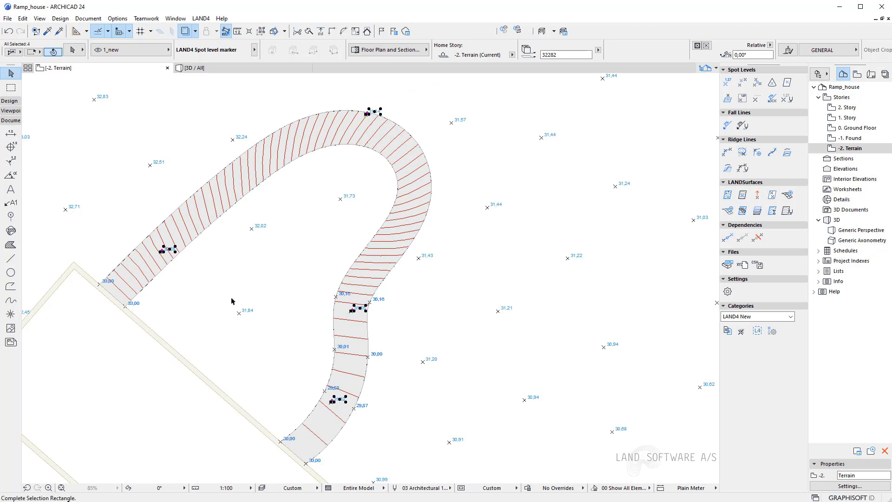
pyautogui.keyDown('shift'); pyautogui.click(238, 312); pyautogui.keyUp('shift')
pyautogui.keyDown('shift'); pyautogui.click(252, 228); pyautogui.keyUp('shift')
pyautogui.keyDown('shift'); pyautogui.click(341, 198); pyautogui.keyUp('shift')
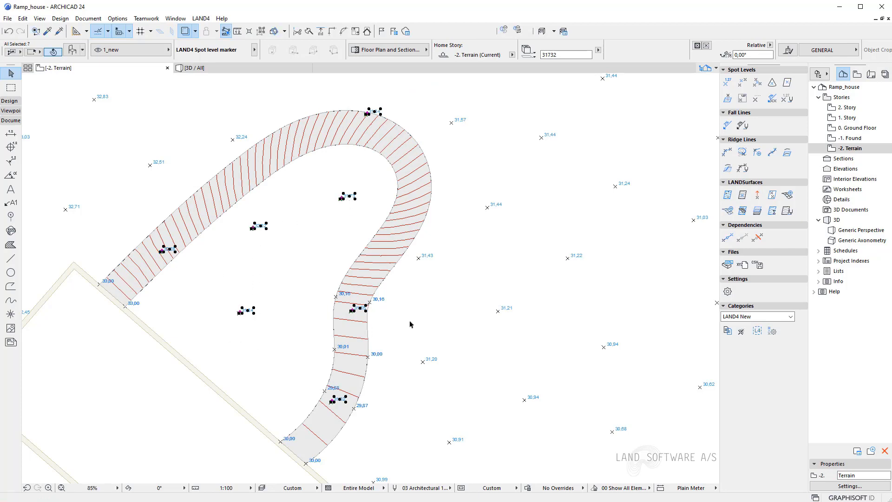
pyautogui.press('Escape')
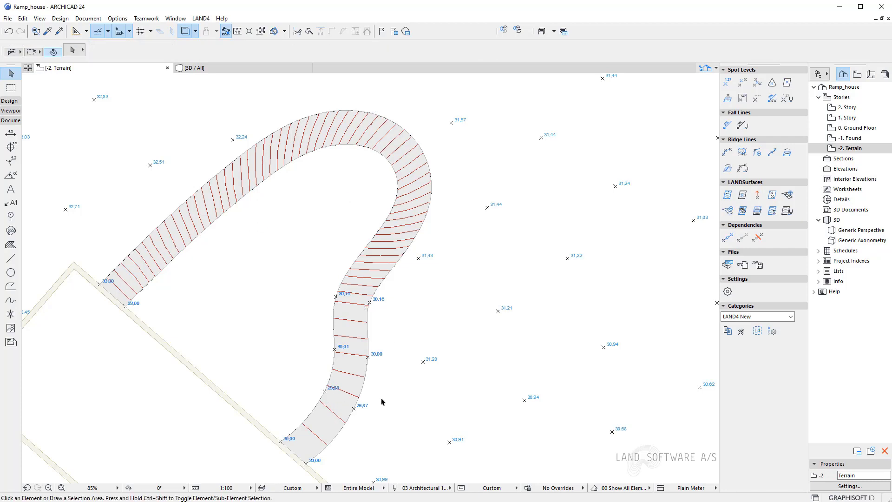
pyautogui.scroll(-3, 251, 300)
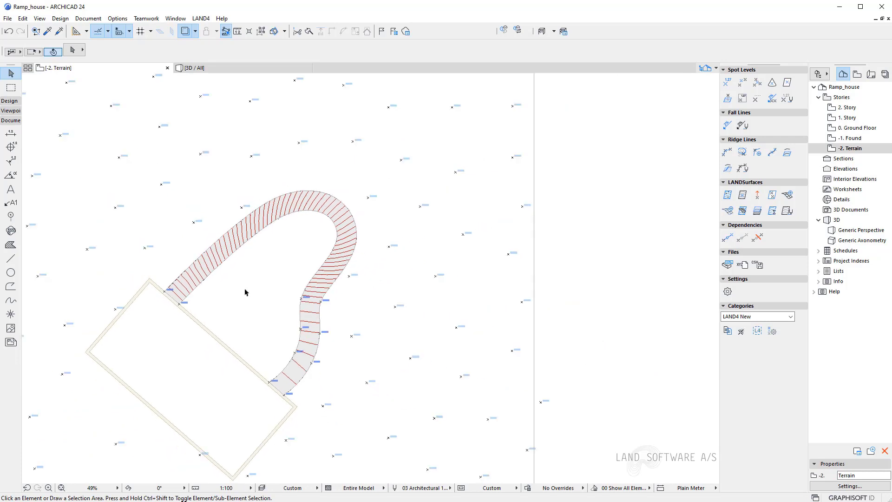
pyautogui.hotkey('ctrl', 'a')
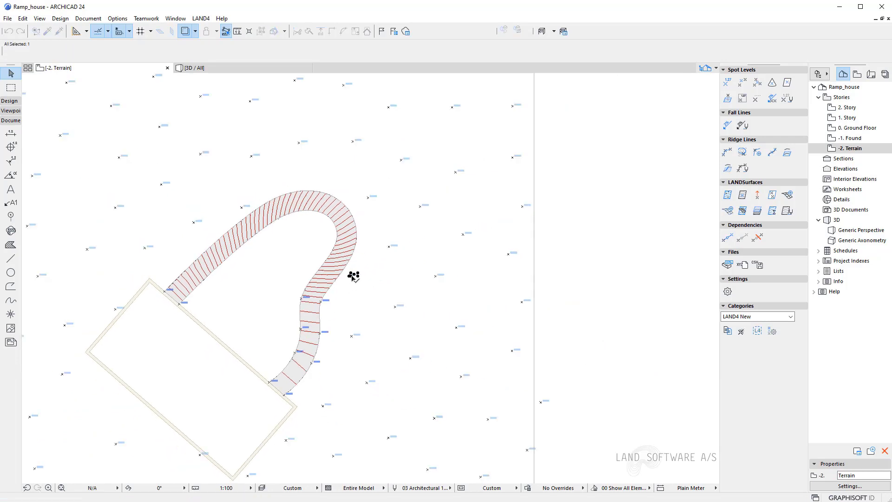
pyautogui.press('Escape')
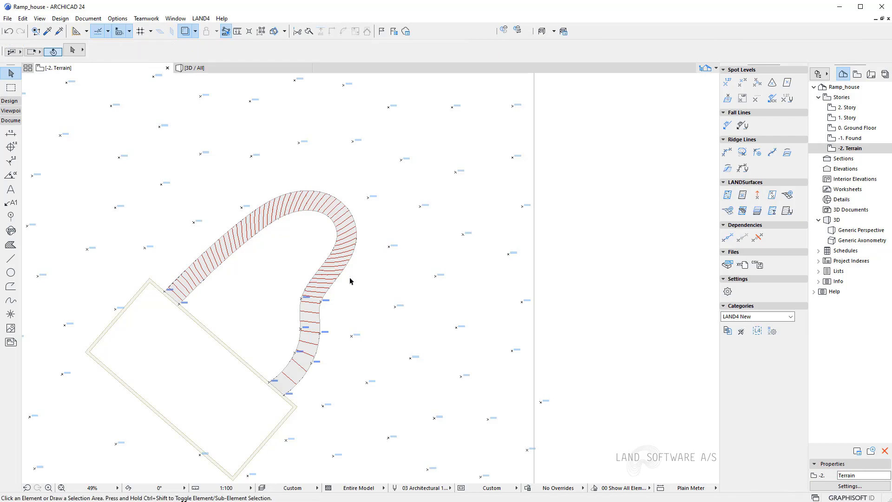
pyautogui.scroll(-3, 259, 224)
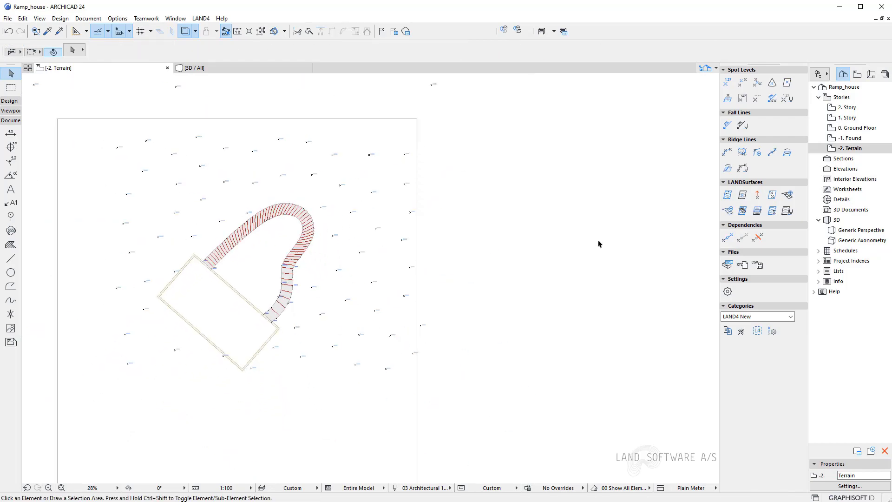
# - Create a new LAND4 terrain surface from all 189 spot levels
pyautogui.click(729, 196)
pyautogui.press('space')
pyautogui.click(350, 281)
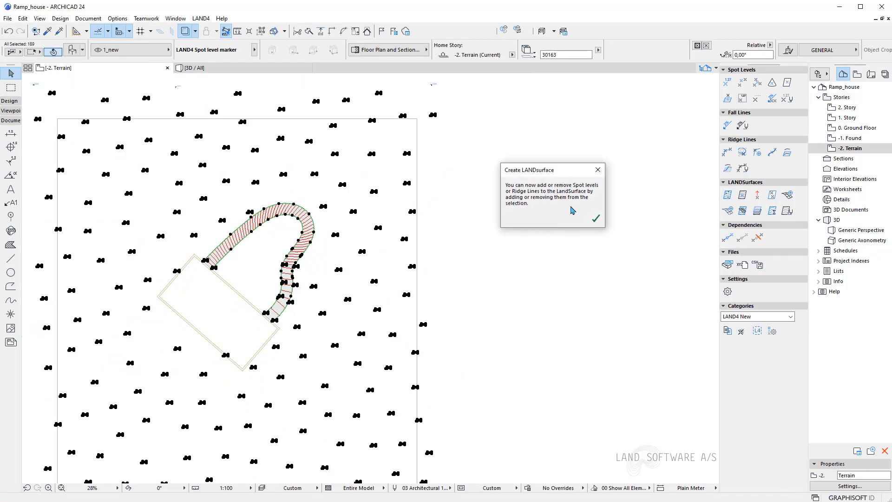
pyautogui.click(597, 220)
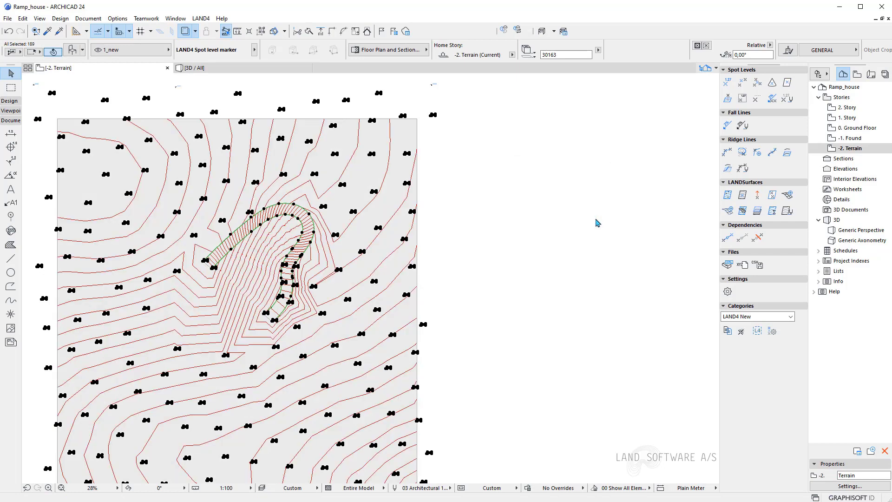
pyautogui.press('Escape')
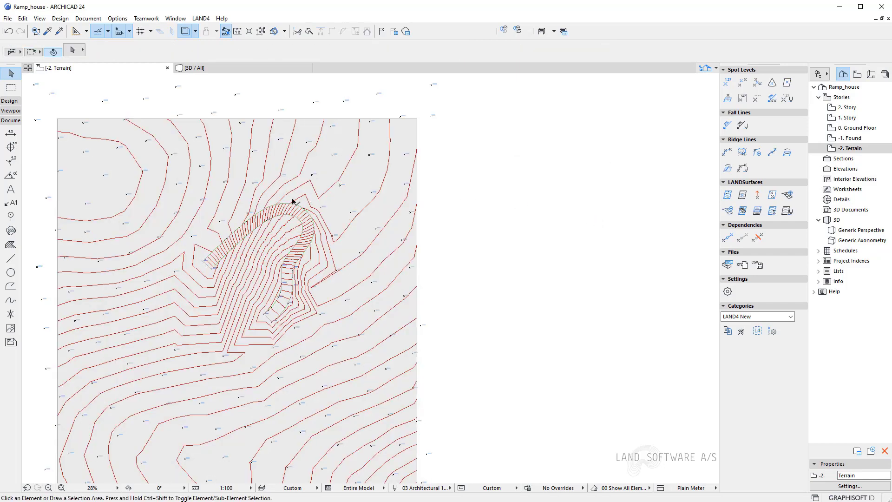
# - Display the contoured terrain around the looping ramp in the 3D view
pyautogui.scroll(5, 293, 201)
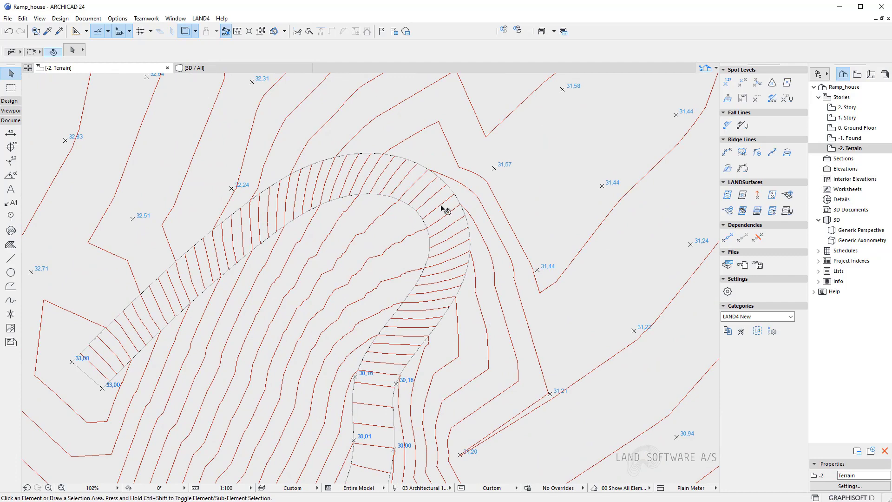
pyautogui.scroll(-4, 304, 242)
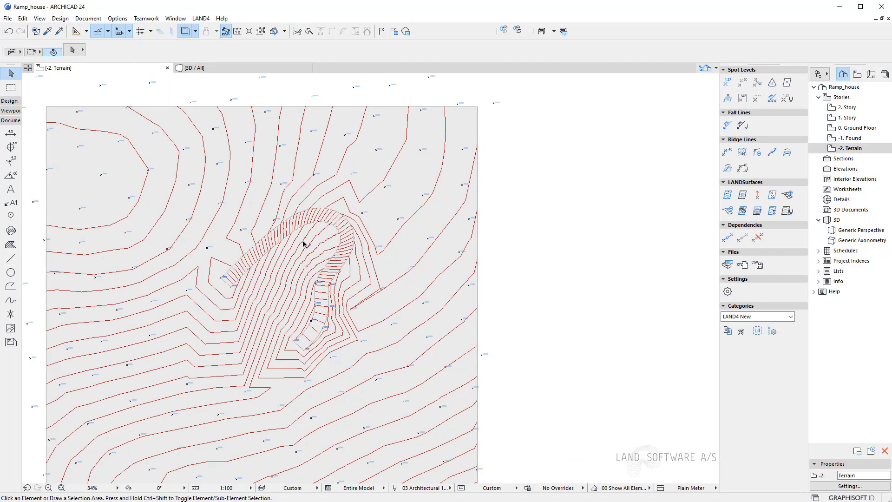
pyautogui.click(219, 70)
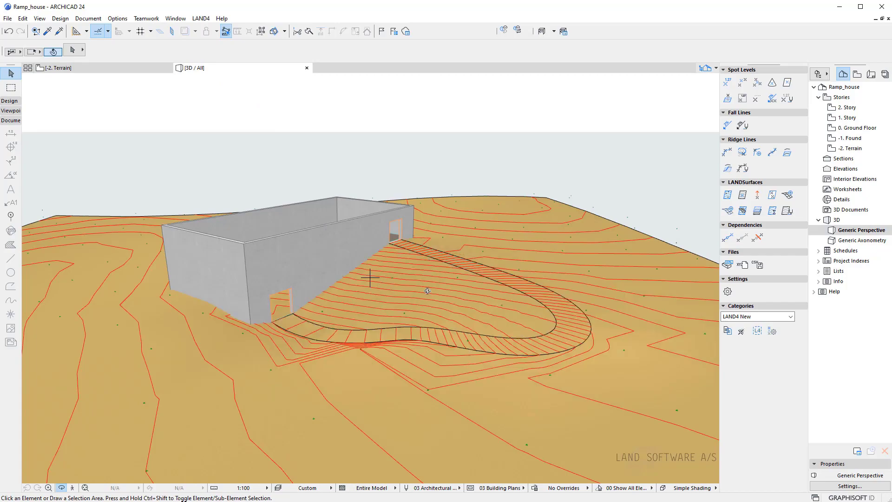
# - Orbit the 3D model to view the new terrain around the house, then return to the -2. Terrain plan
pyautogui.moveTo(427, 291); pyautogui.dragTo(570, 283)
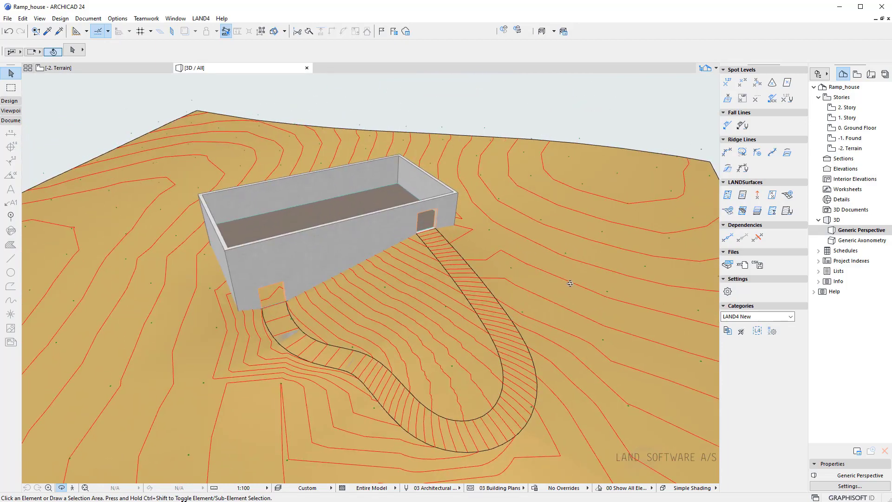
pyautogui.click(94, 73)
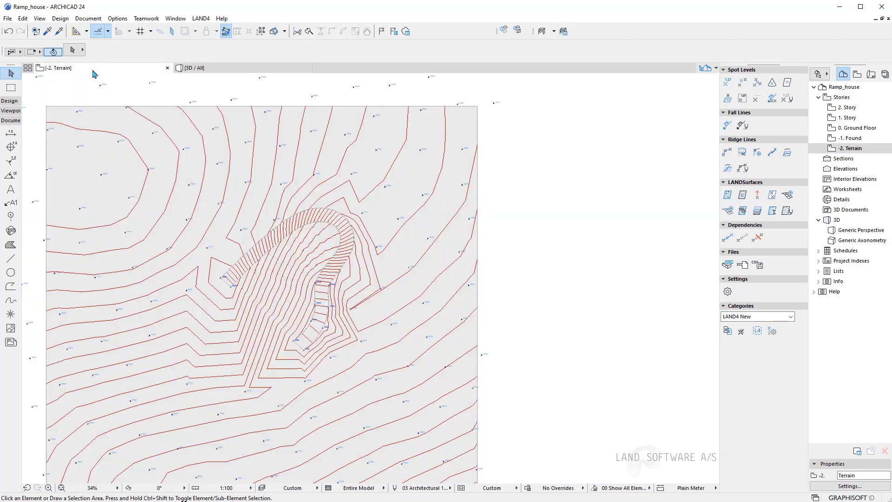
# - Subtract the ramp's outline from the terrain fill with the magic wand, then view the result in 3D
pyautogui.click(408, 261)
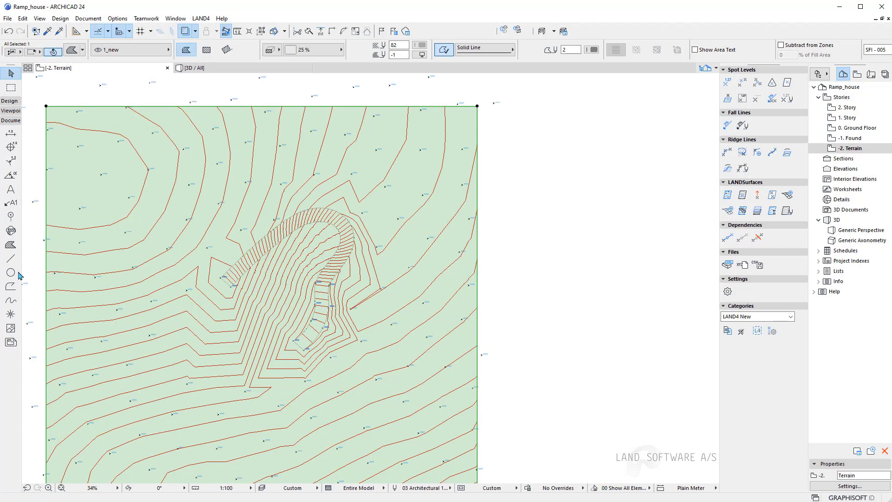
pyautogui.click(11, 245)
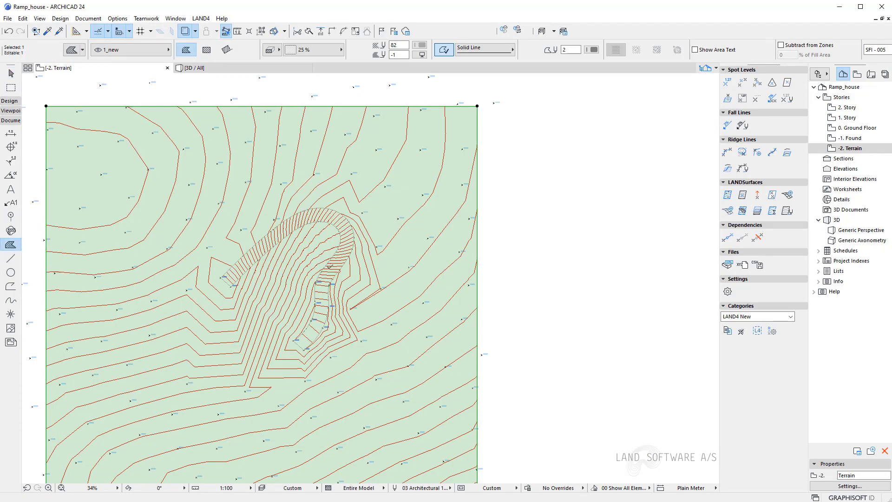
pyautogui.scroll(4, 329, 267)
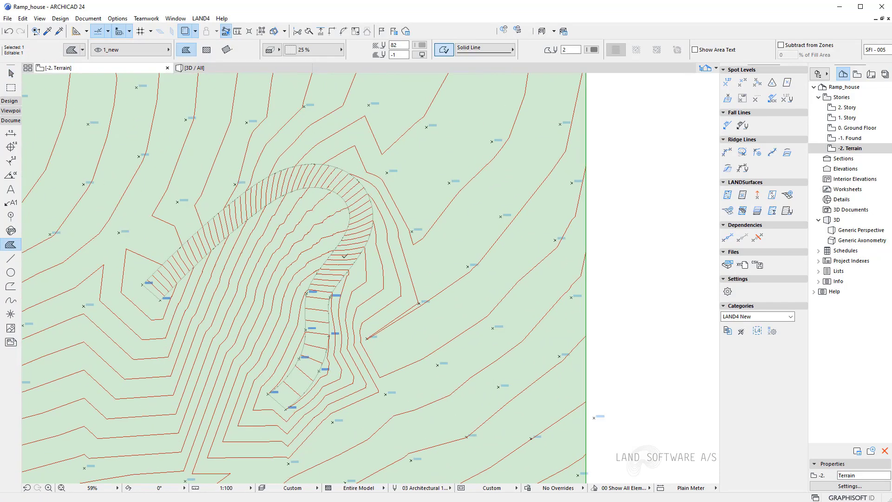
pyautogui.press('space')
pyautogui.click(346, 257)
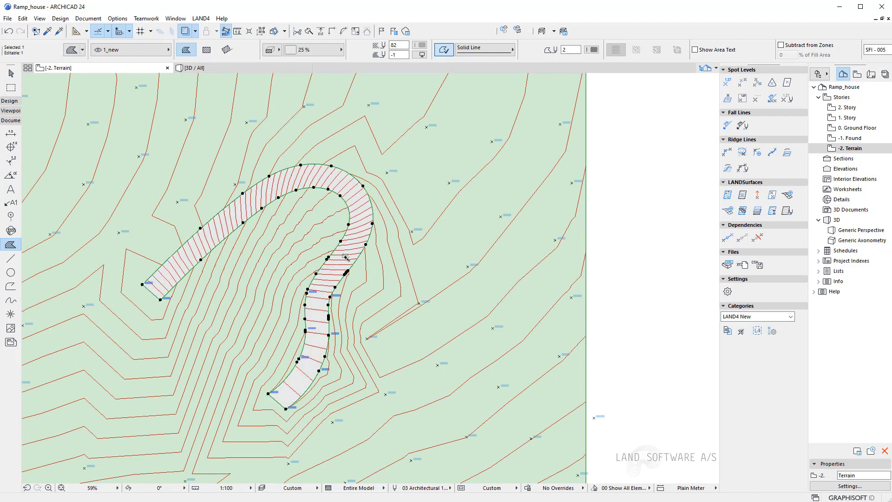
pyautogui.press('Escape')
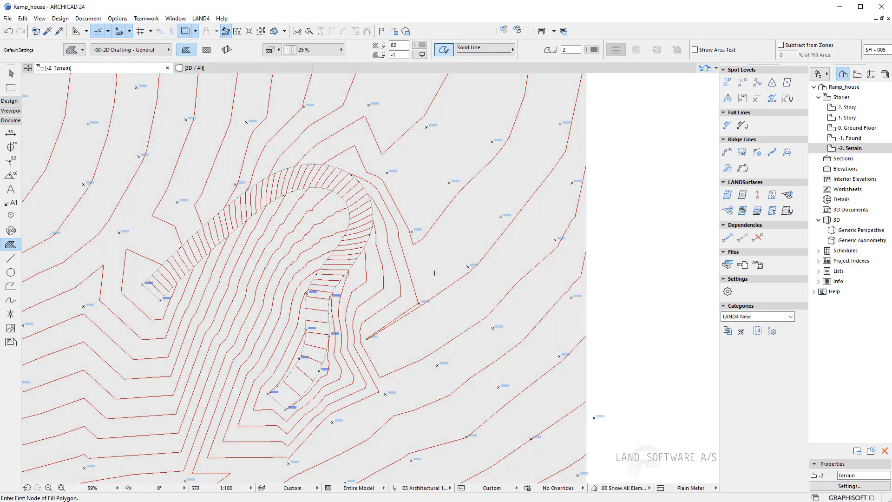
pyautogui.click(252, 71)
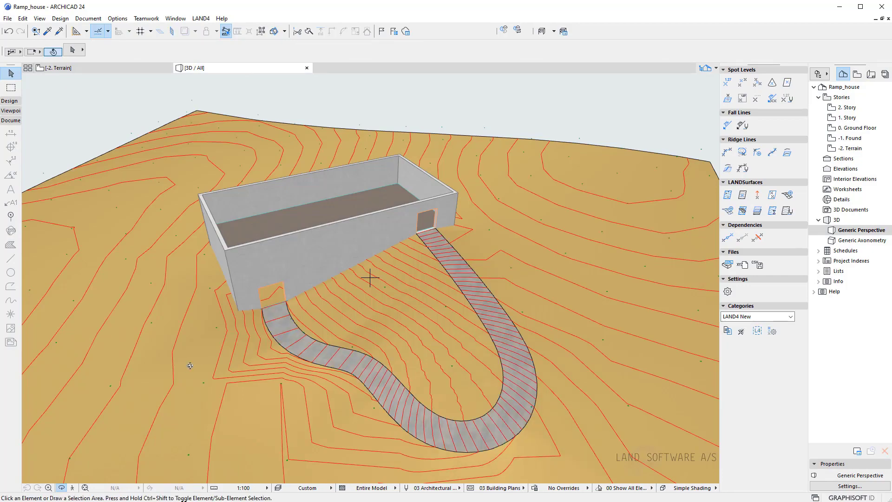
# - Orbit low around the house to confirm the ramp shows through the terrain, then return to -2. Terrain
pyautogui.keyDown('shift'); pyautogui.moveTo(190, 366); pyautogui.dragTo(370, 357, button='middle'); pyautogui.keyUp('shift')
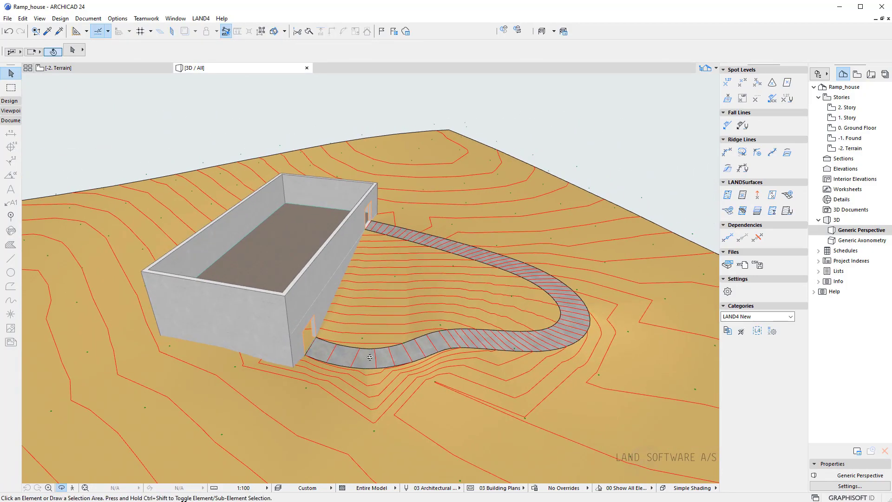
pyautogui.moveTo(370, 357); pyautogui.dragTo(188, 350)
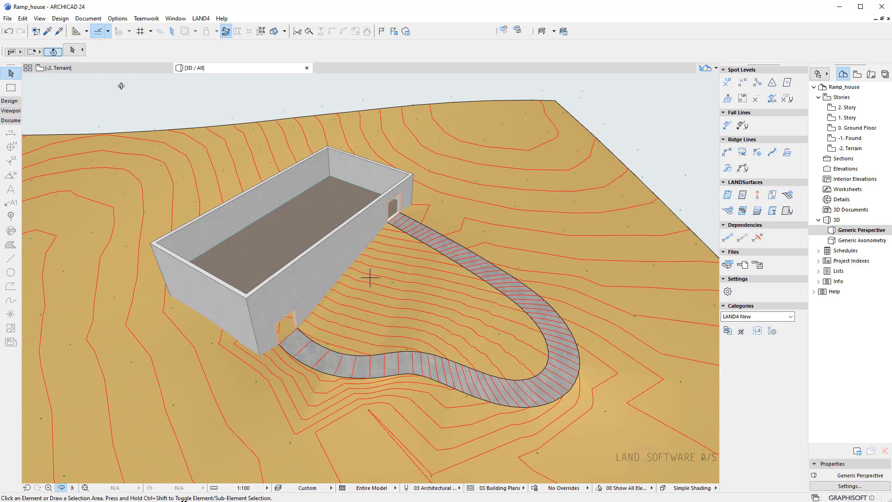
pyautogui.click(117, 70)
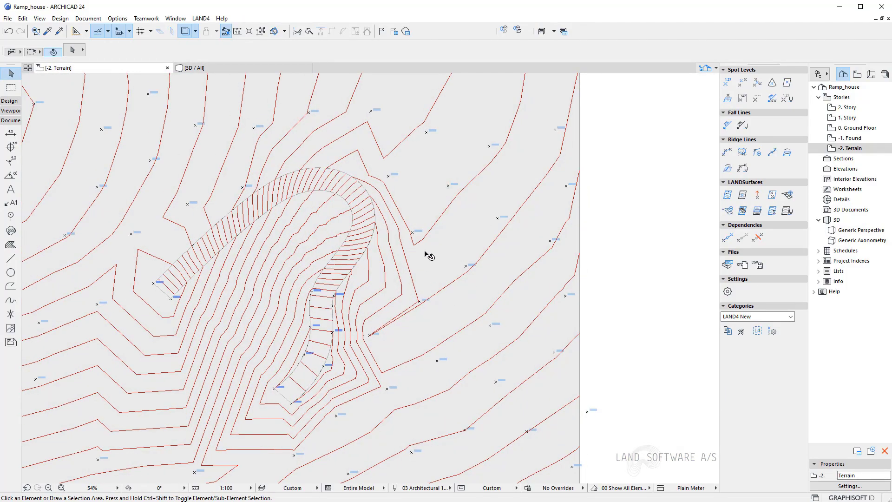
# - Delete the terrain surface from the -2. Terrain plan
pyautogui.scroll(-1, 425, 250)
pyautogui.click(427, 317)
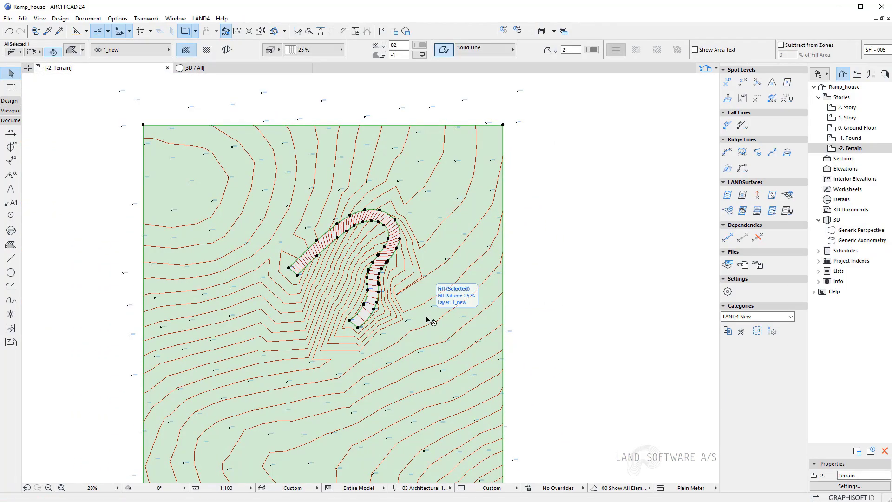
pyautogui.press('Delete')
pyautogui.scroll(4, 349, 343)
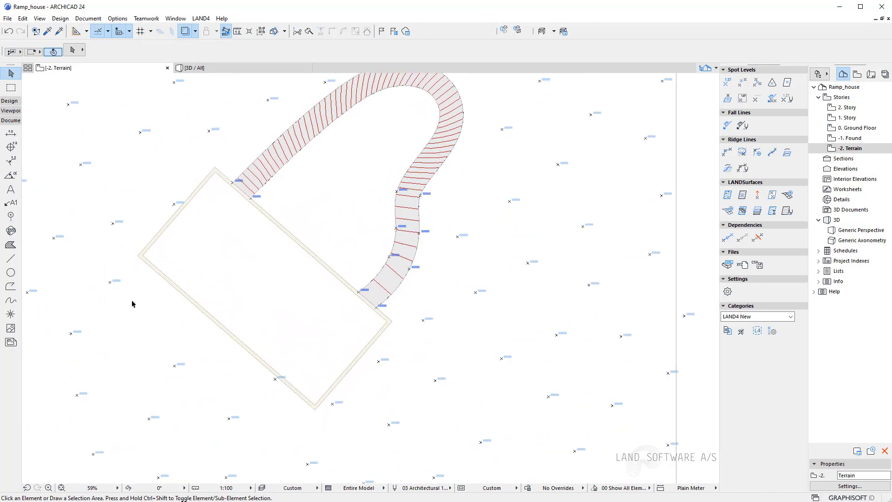
# - Trace the house outline with a rotated rectangle polyline, aligned to the house's top edge
pyautogui.click(20, 287)
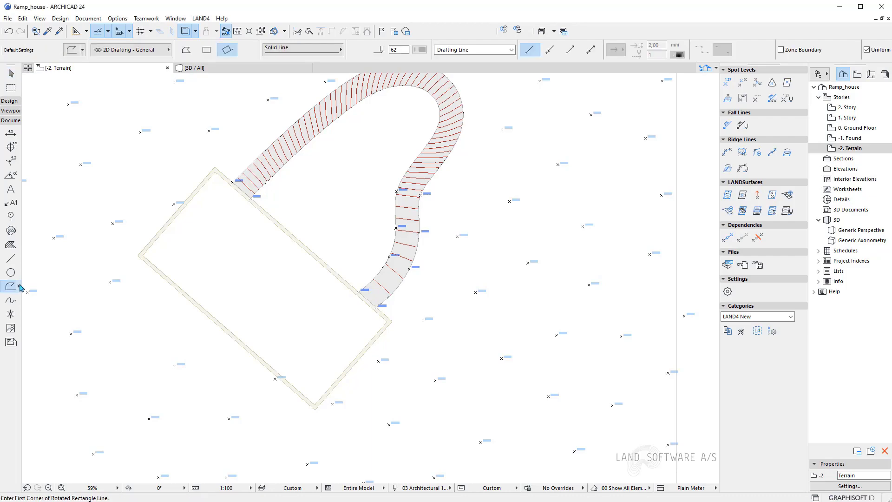
pyautogui.scroll(7, 138, 257)
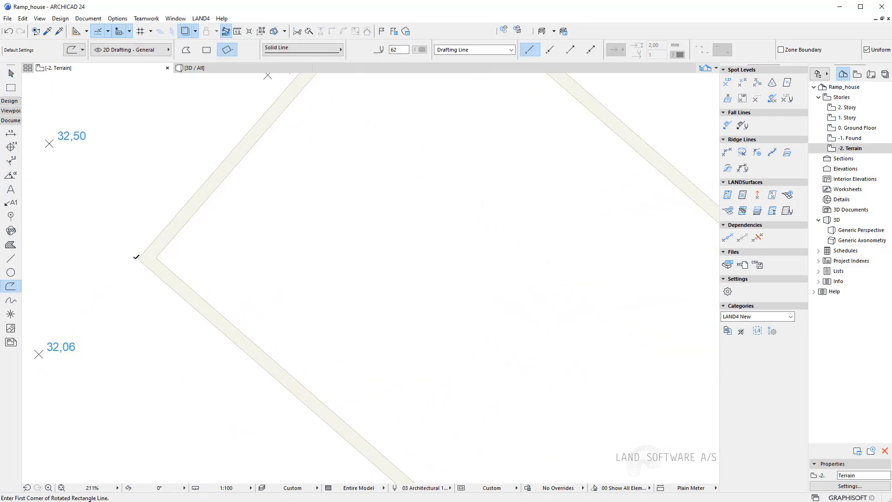
pyautogui.click(138, 257)
pyautogui.scroll(-6, 269, 130)
pyautogui.scroll(5, 227, 190)
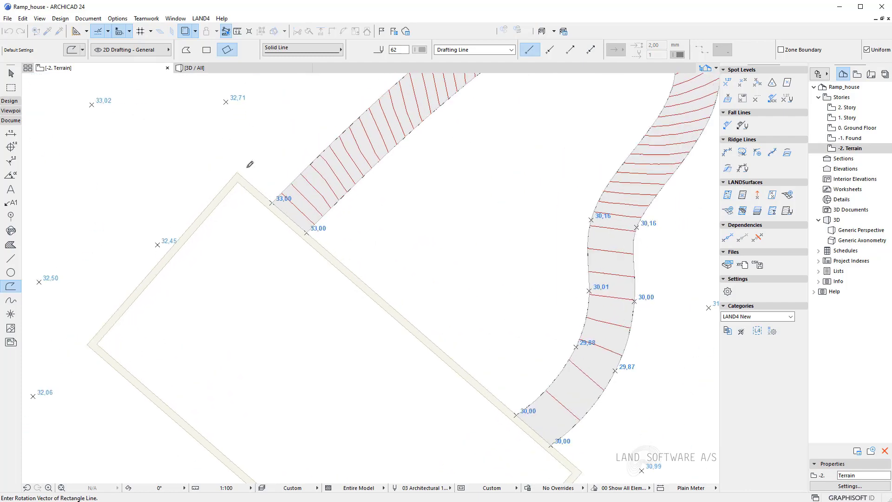
pyautogui.click(223, 186)
pyautogui.scroll(-6, 186, 135)
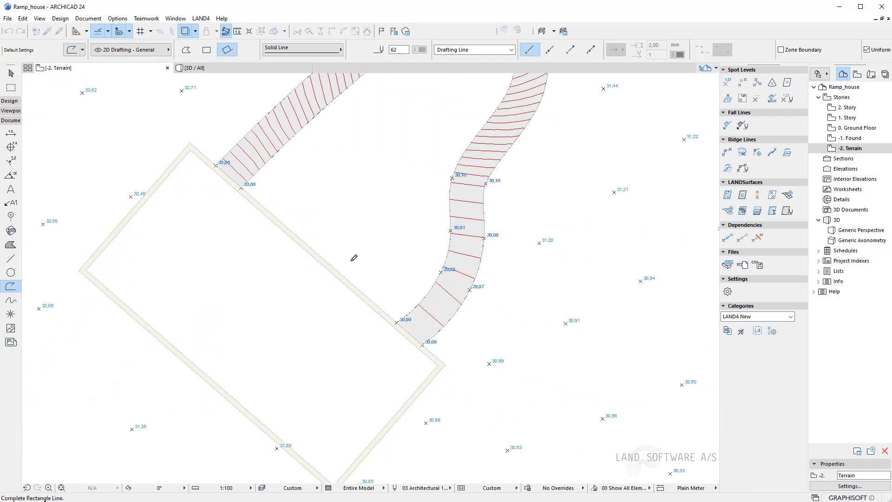
pyautogui.scroll(8, 439, 347)
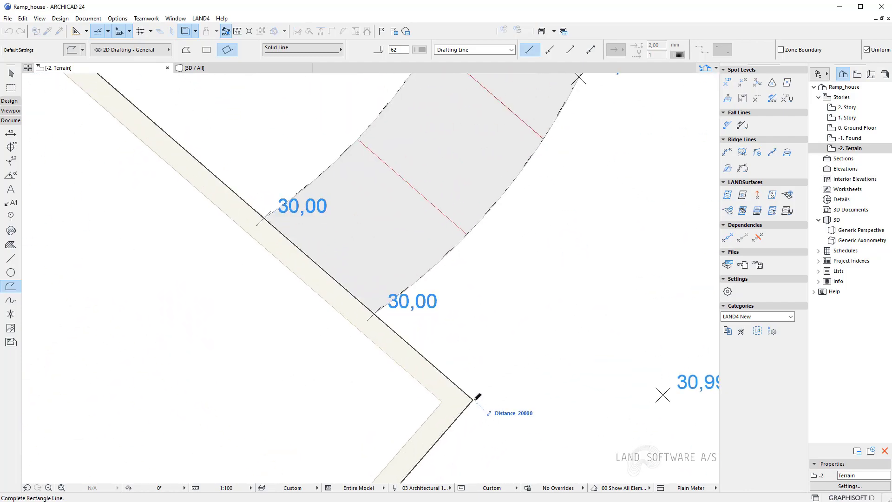
pyautogui.click(471, 400)
pyautogui.scroll(-6, 377, 324)
pyautogui.press('Escape')
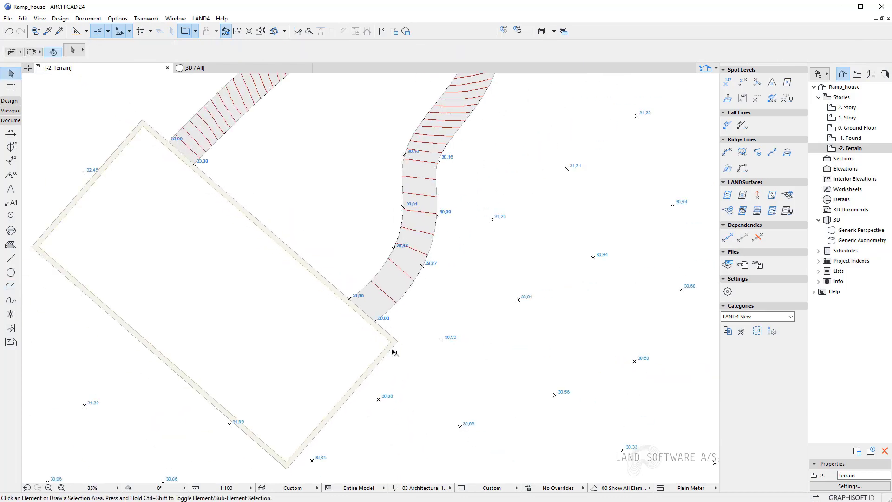
# - Select the new outline polyline to check it, then deselect it
pyautogui.click(319, 273)
pyautogui.scroll(-1, 514, 372)
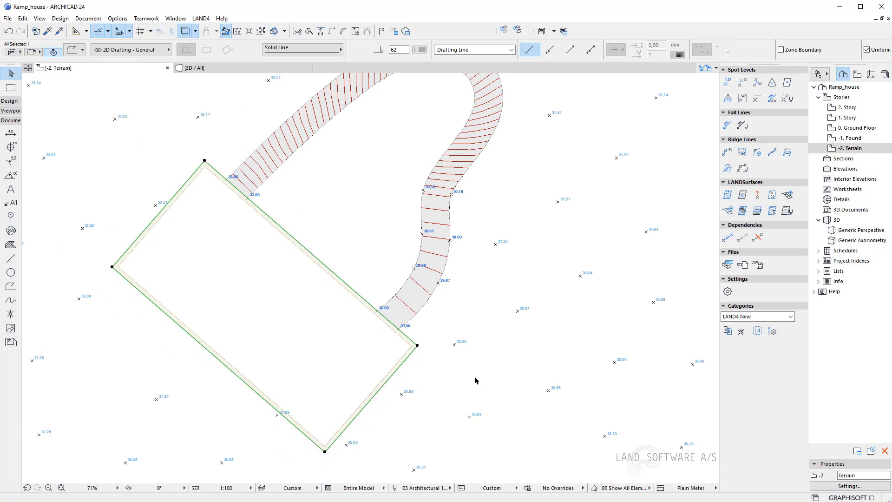
pyautogui.press('Escape')
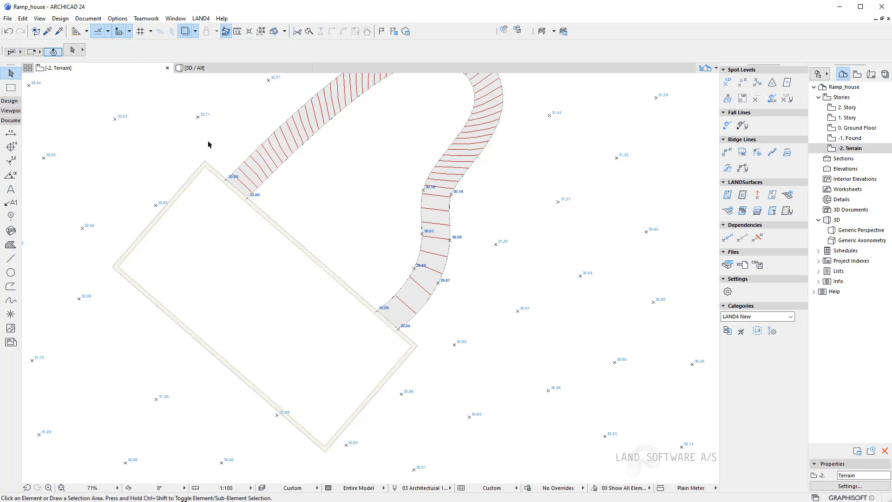
pyautogui.scroll(6, 227, 176)
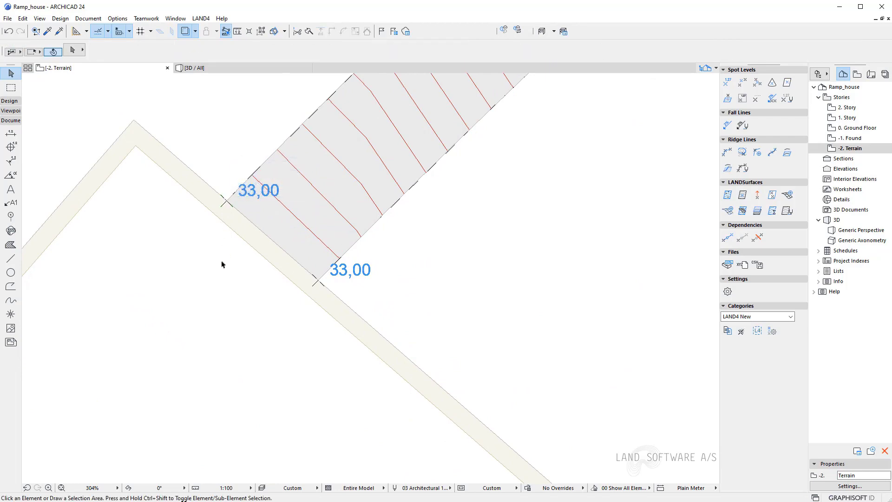
# - Place a spot level at the house's top corner with a 4% fall from the 33,00 level
pyautogui.scroll(-4, 166, 237)
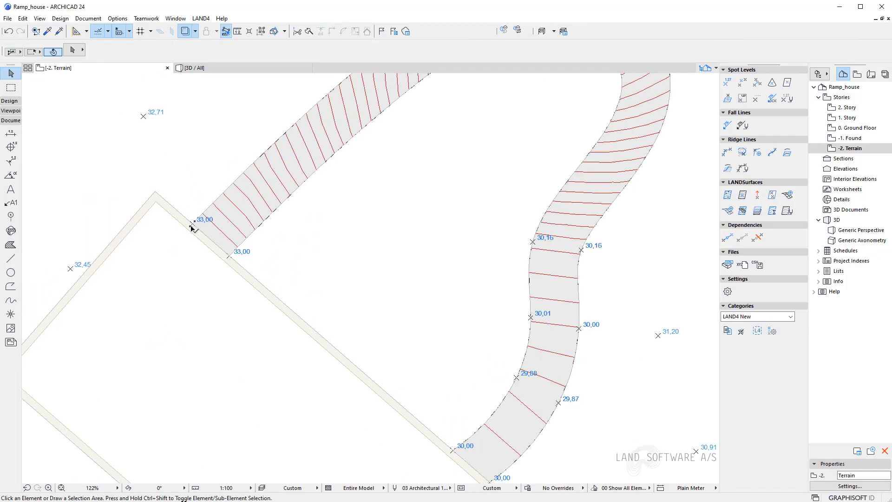
pyautogui.click(193, 224)
pyautogui.click(772, 83)
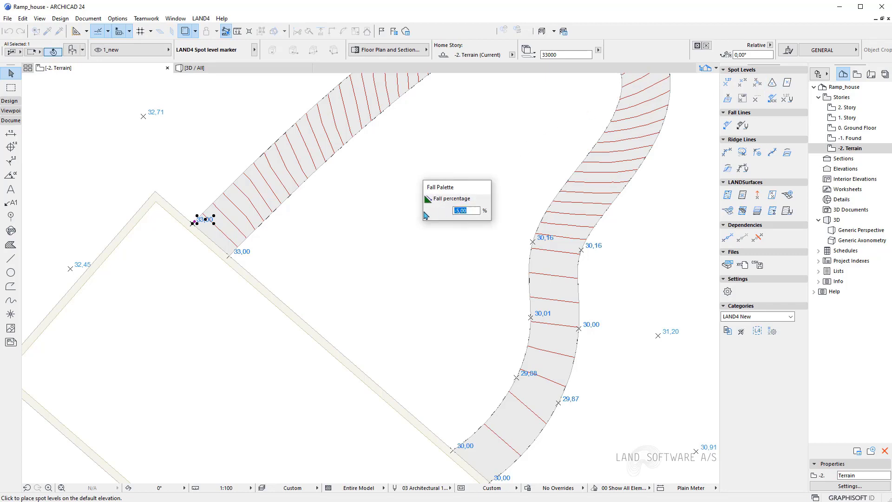
pyautogui.write('4')
pyautogui.click(156, 191)
# - Place 29,90 spot levels at the ramp-side corner, the bottom corner and the lower-left wall
pyautogui.scroll(-2, 325, 249)
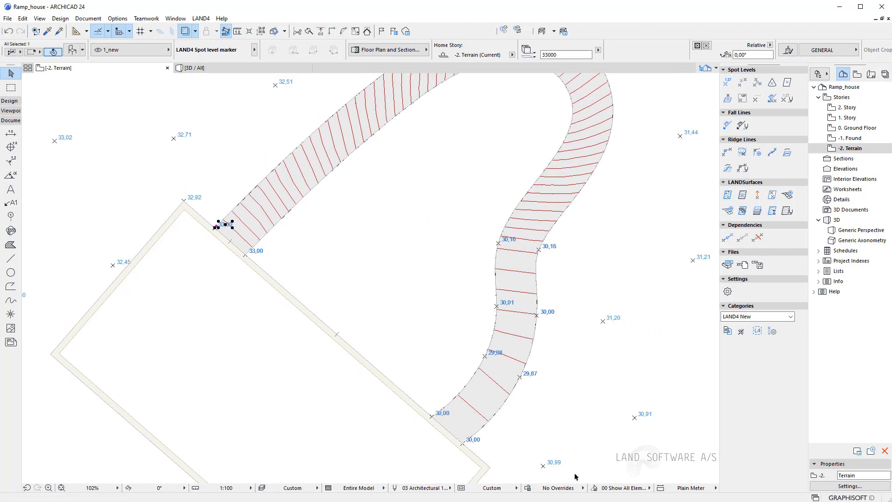
pyautogui.moveTo(575, 477); pyautogui.dragTo(454, 339, button='middle')
pyautogui.scroll(3, 375, 326)
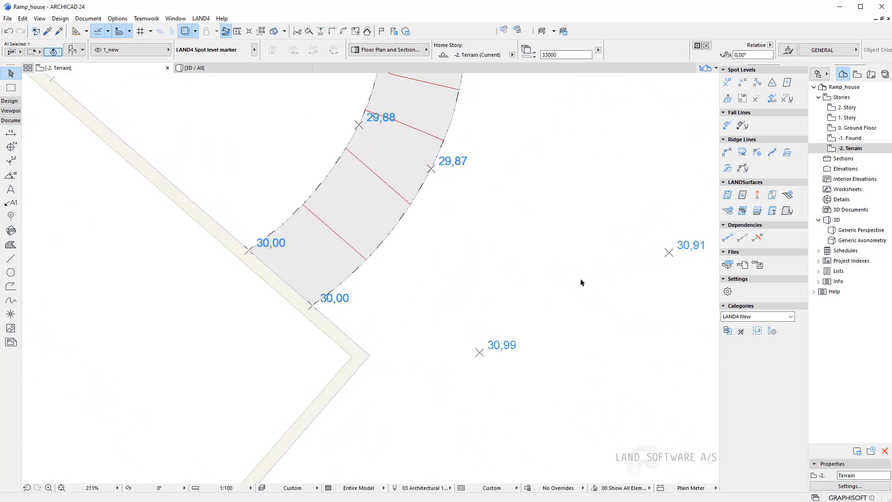
pyautogui.click(727, 82)
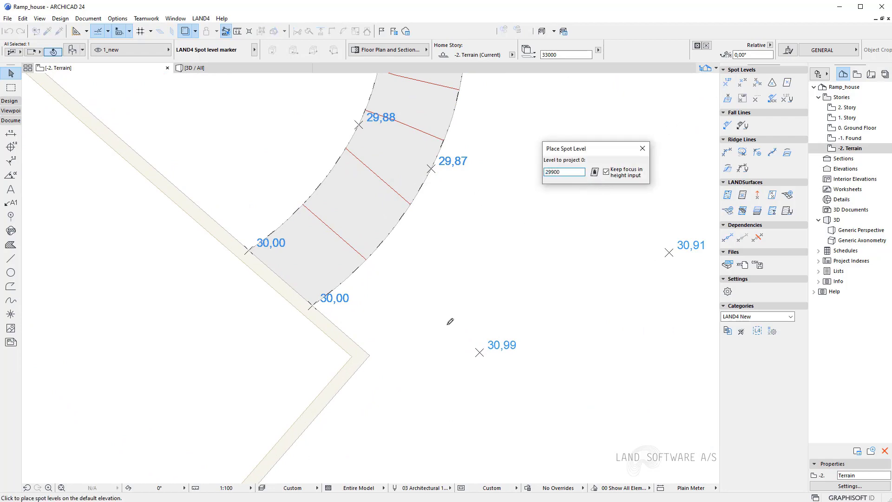
pyautogui.press('Return')
pyautogui.click(374, 351)
pyautogui.scroll(-4, 454, 335)
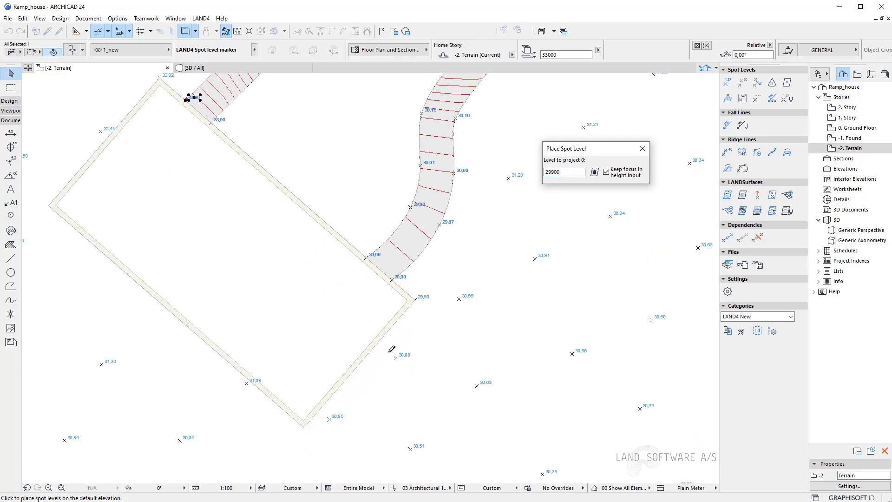
pyautogui.click(305, 425)
pyautogui.click(176, 316)
pyautogui.scroll(2, 316, 356)
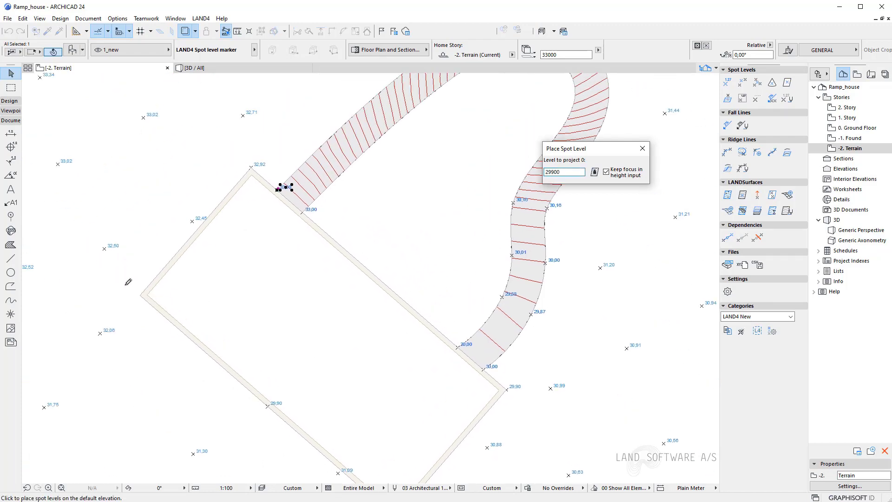
pyautogui.scroll(5, 149, 310)
pyautogui.press('Escape')
pyautogui.scroll(-3, 185, 199)
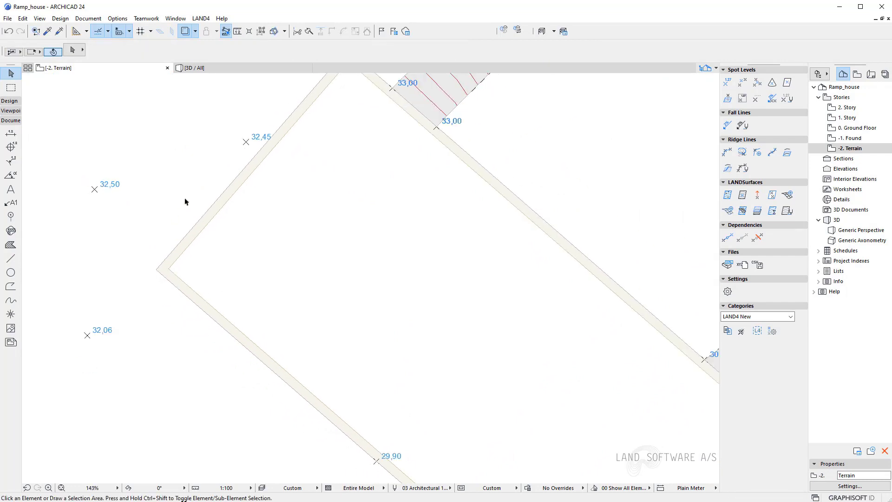
# - Interpolate a 32,27 spot level at the left corner between the 32,50 and 32,06 levels
pyautogui.moveTo(79, 182)
pyautogui.mouseDown()
pyautogui.moveTo(114, 350)
pyautogui.moveTo(125, 356)
pyautogui.mouseUp()
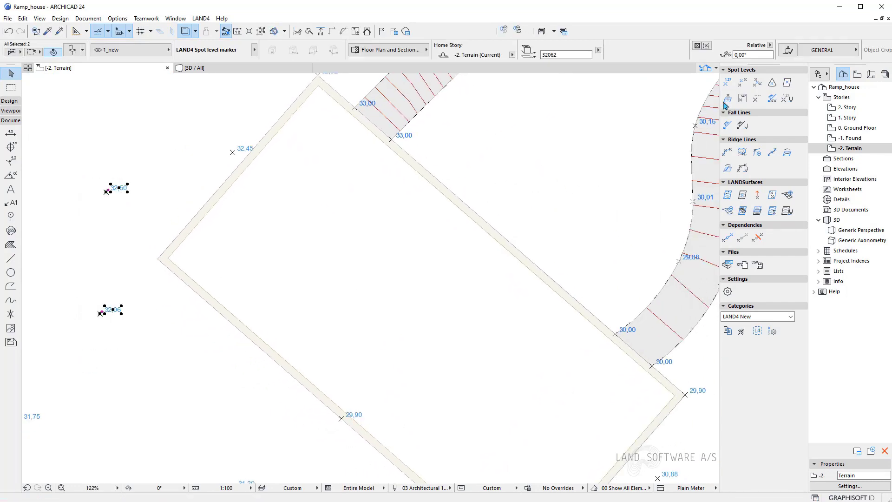
pyautogui.click(728, 82)
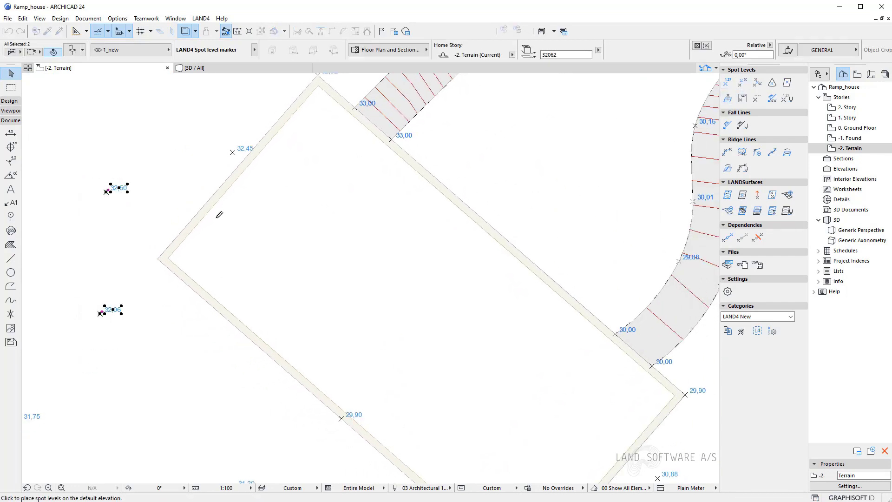
pyautogui.click(158, 258)
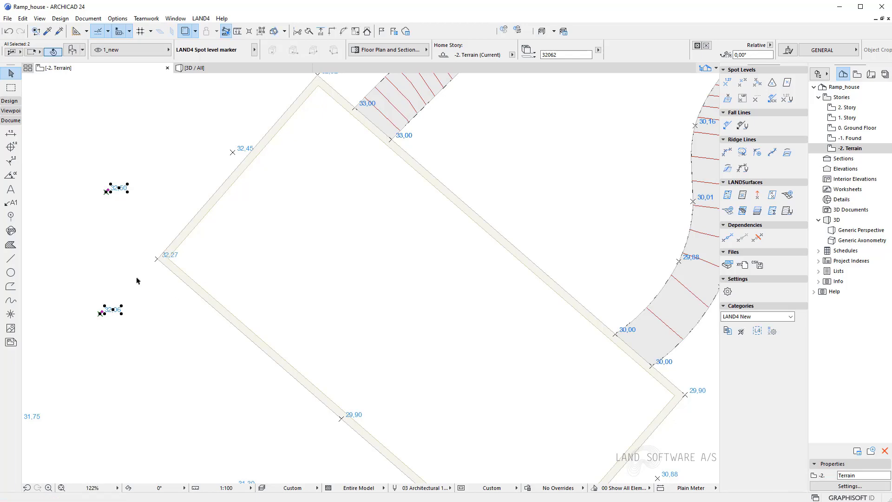
pyautogui.scroll(-4, 126, 193)
pyautogui.press('Escape')
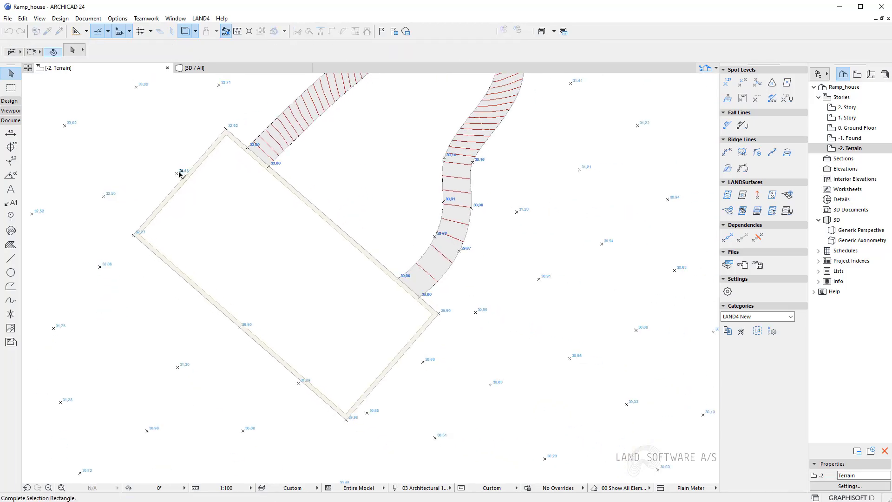
# - Delete the five terrain spot levels beside the house, including 31,09 and 30,99
pyautogui.click(182, 172)
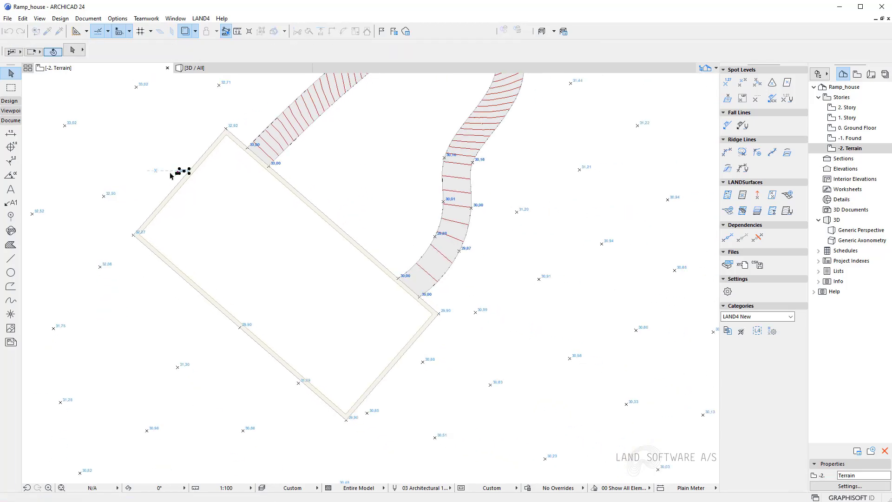
pyautogui.keyDown('shift'); pyautogui.click(300, 381); pyautogui.keyUp('shift')
pyautogui.keyDown('shift'); pyautogui.click(372, 417); pyautogui.keyUp('shift')
pyautogui.keyDown('shift'); pyautogui.click(425, 367); pyautogui.keyUp('shift')
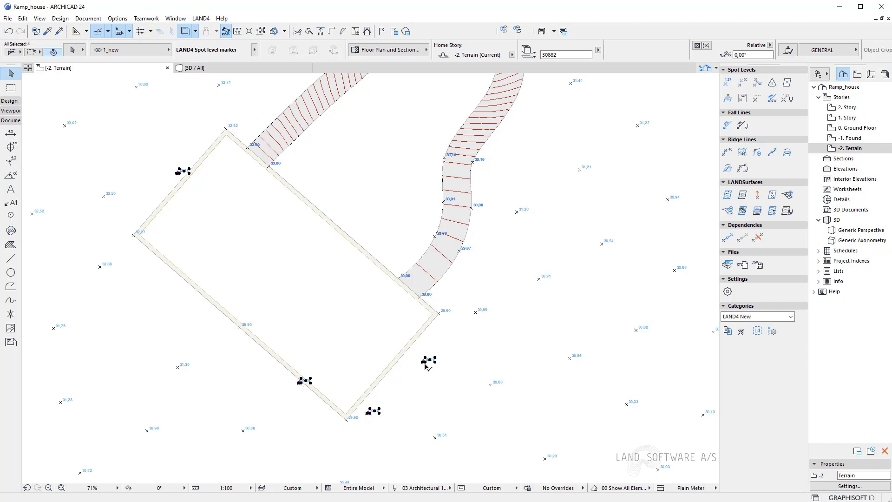
pyautogui.keyDown('shift'); pyautogui.click(481, 318); pyautogui.keyUp('shift')
pyautogui.press('Delete')
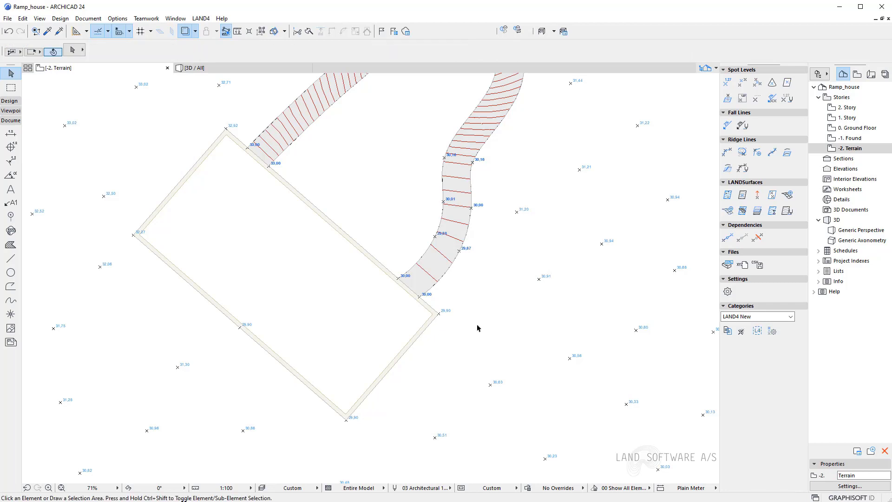
pyautogui.scroll(5, 455, 296)
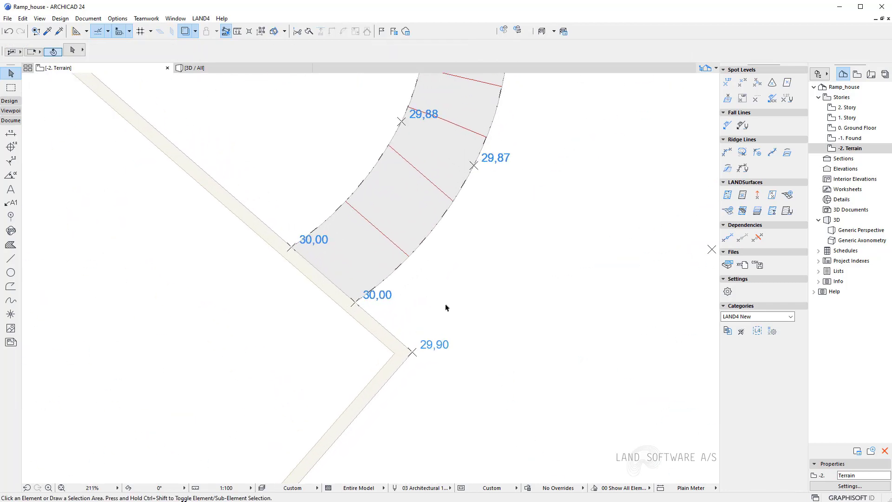
pyautogui.scroll(1, 446, 308)
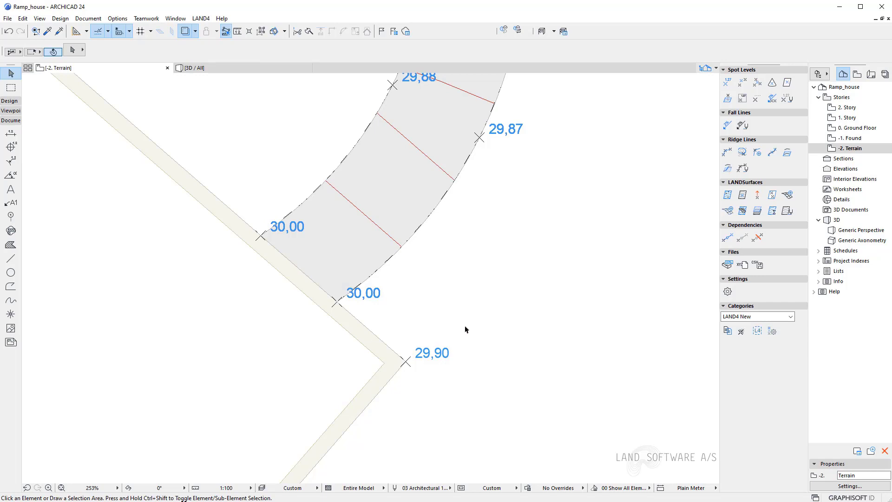
# - Place a 29,97 spot level on the wall at 3% fall from the ramp's 30,00 end, then select the outline polyline
pyautogui.click(334, 307)
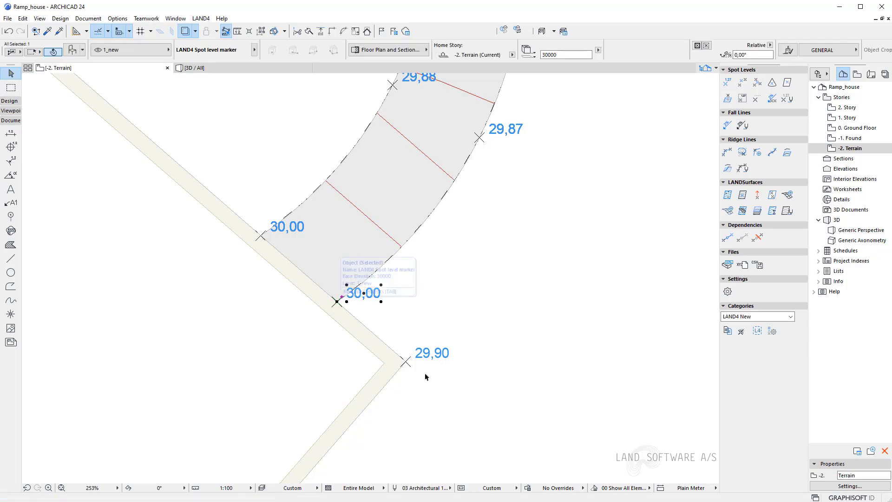
pyautogui.click(772, 85)
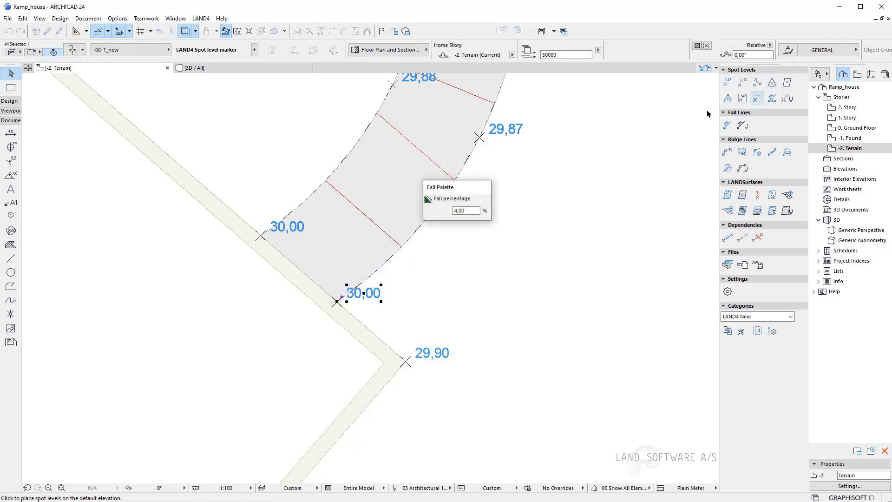
pyautogui.moveTo(467, 211); pyautogui.dragTo(434, 212)
pyautogui.click(372, 331)
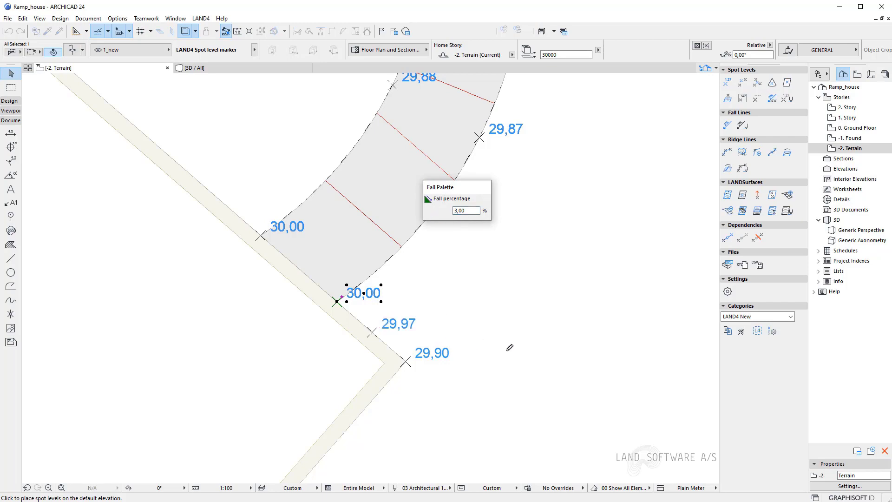
pyautogui.press('Escape')
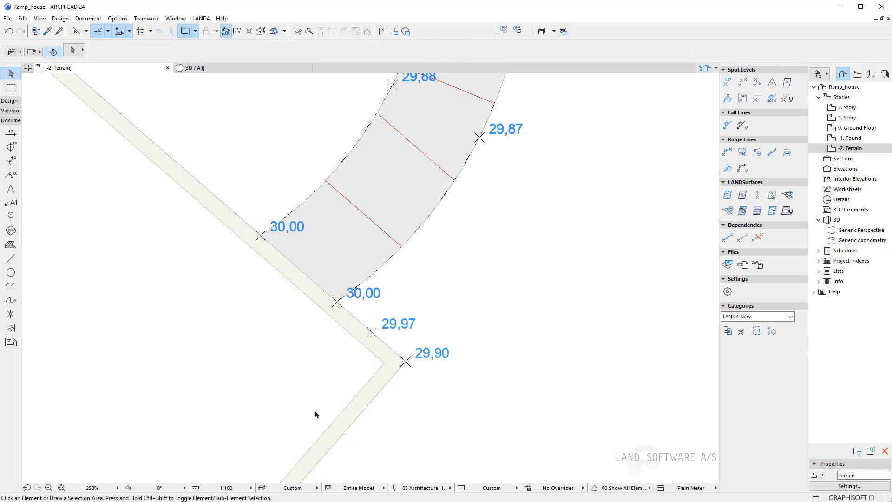
pyautogui.moveTo(314, 409); pyautogui.dragTo(443, 470)
pyautogui.scroll(-5, 460, 287)
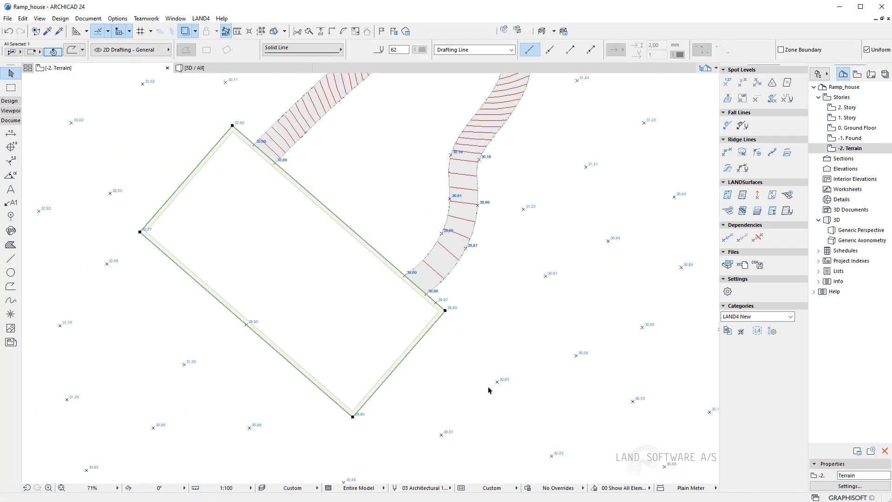
# - Add spot levels to the outline polyline at the 29,90, bottom, 32,27 and 33,00 corners, then confirm
pyautogui.click(726, 154)
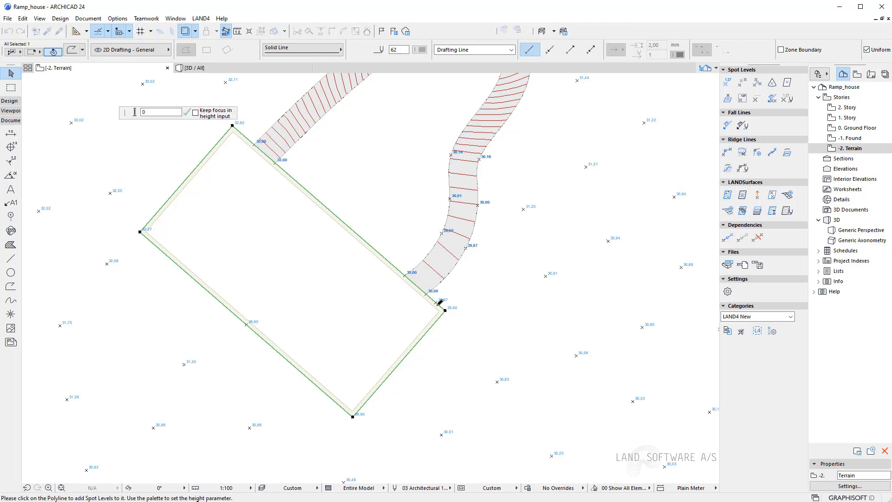
pyautogui.scroll(4, 440, 303)
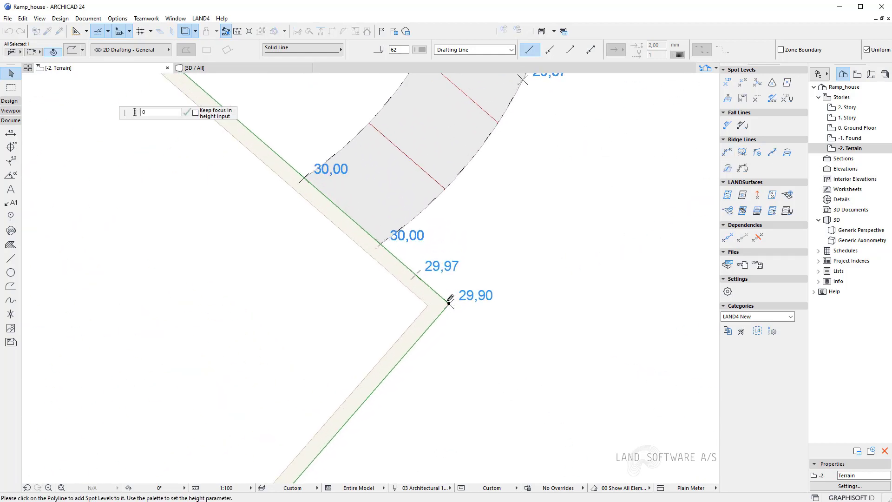
pyautogui.click(449, 304)
pyautogui.scroll(-3, 491, 268)
pyautogui.moveTo(318, 431); pyautogui.dragTo(413, 315, button='middle')
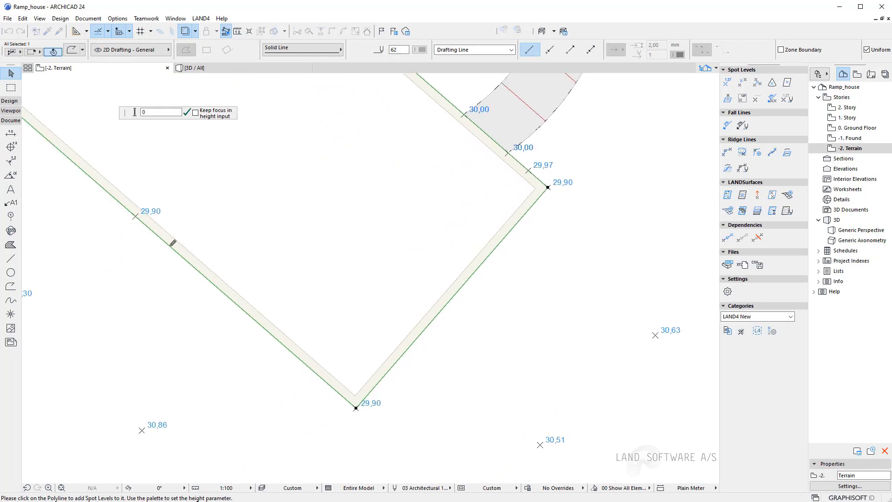
pyautogui.moveTo(261, 314); pyautogui.dragTo(471, 443, button='middle')
pyautogui.moveTo(100, 324); pyautogui.dragTo(49, 482, button='middle')
pyautogui.scroll(-1, 48, 482)
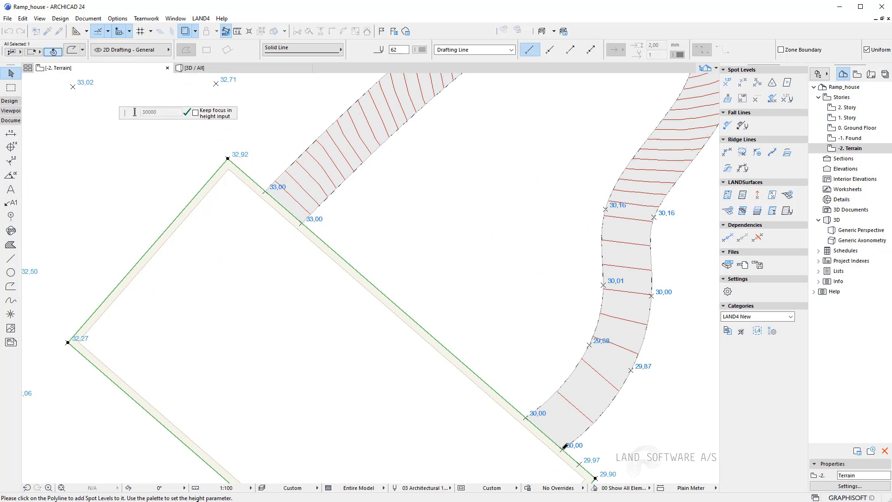
pyautogui.scroll(-3, 304, 278)
pyautogui.moveTo(297, 272); pyautogui.dragTo(278, 235, button='middle')
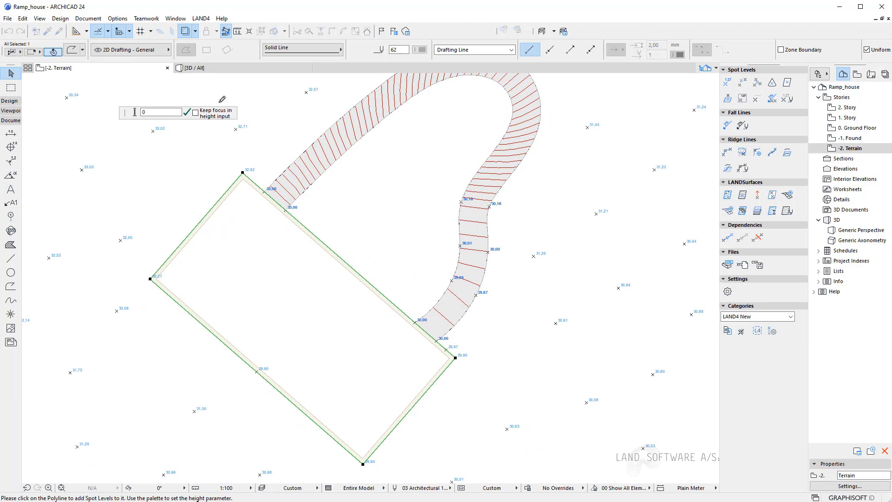
pyautogui.click(187, 113)
pyautogui.click(189, 188)
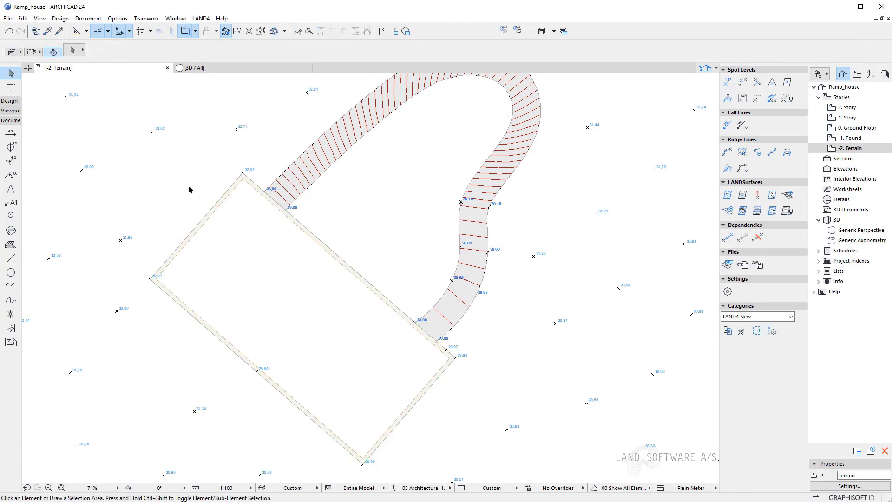
# - In 3D, orbit toward the building front and look along the ramp to the lower door
pyautogui.click(212, 69)
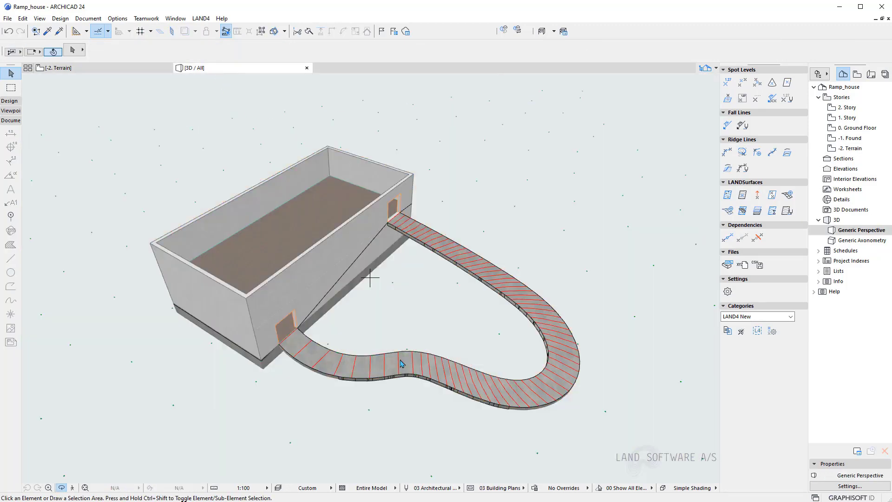
pyautogui.keyDown('shift'); pyautogui.moveTo(402, 362); pyautogui.dragTo(391, 323, button='middle'); pyautogui.keyUp('shift')
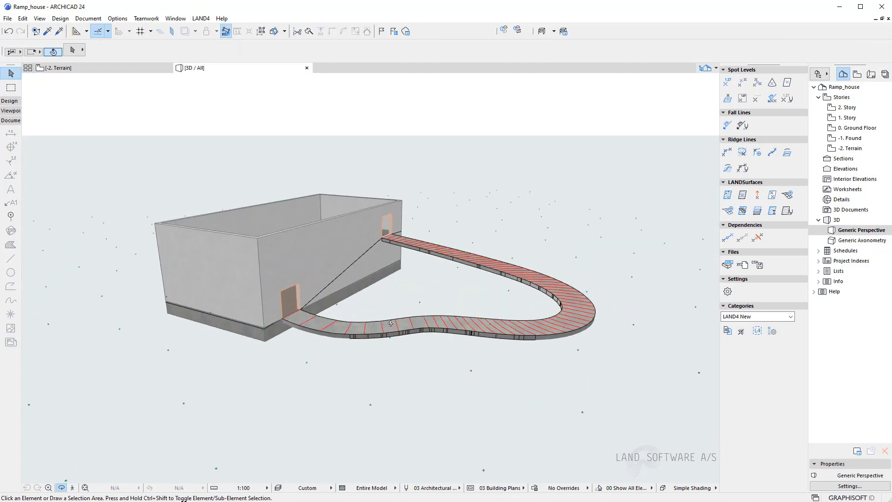
pyautogui.scroll(5, 301, 299)
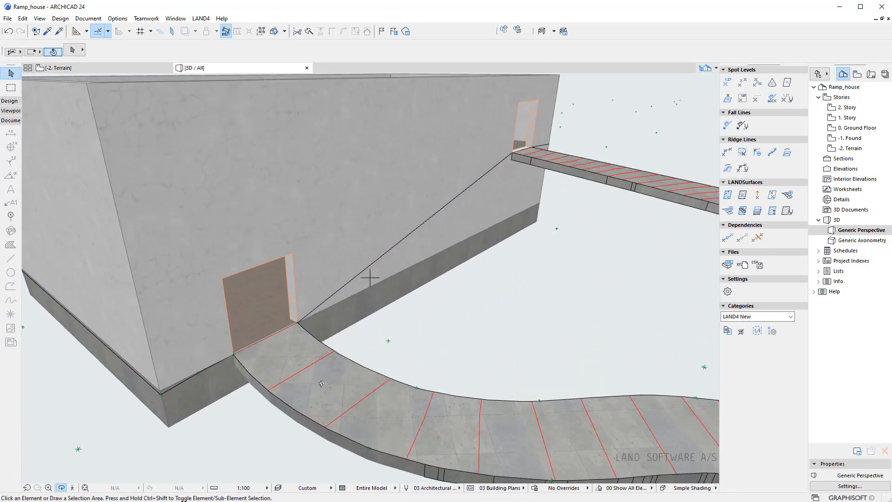
pyautogui.keyDown('shift'); pyautogui.moveTo(321, 384); pyautogui.dragTo(234, 349, button='middle'); pyautogui.keyUp('shift')
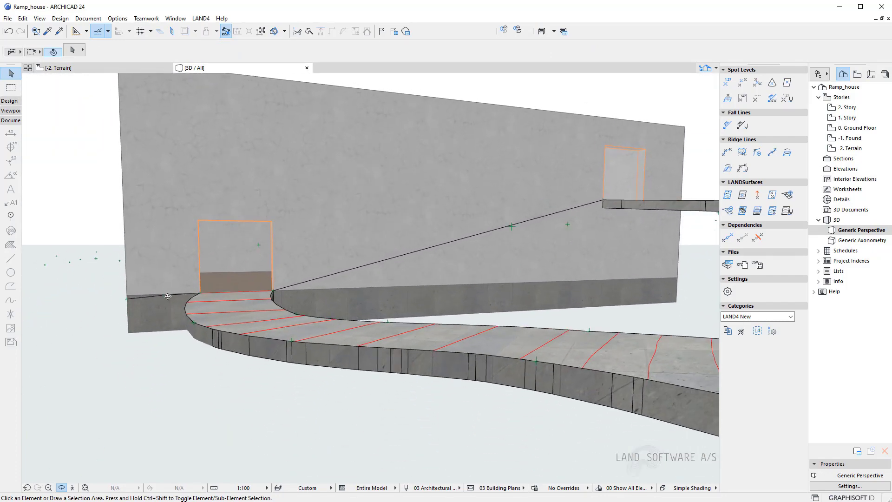
pyautogui.scroll(3, 168, 296)
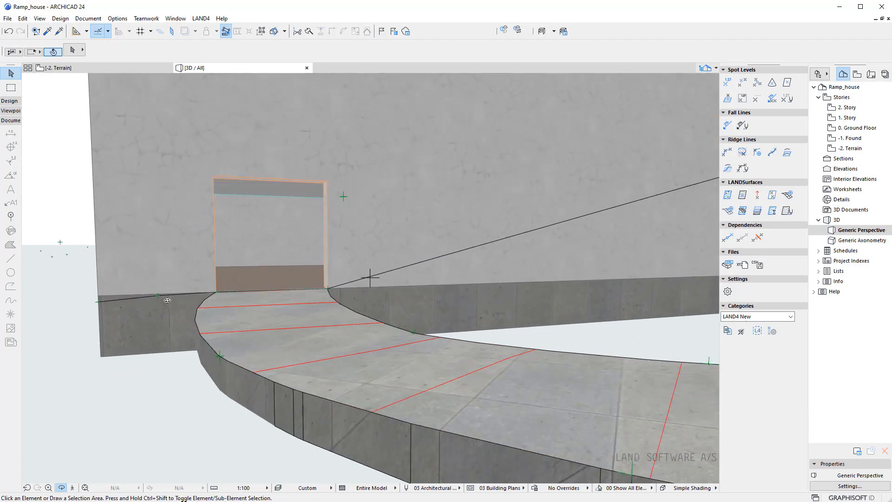
pyautogui.keyDown('shift'); pyautogui.moveTo(106, 315); pyautogui.dragTo(158, 335, button='middle'); pyautogui.keyUp('shift')
pyautogui.scroll(-6, 157, 335)
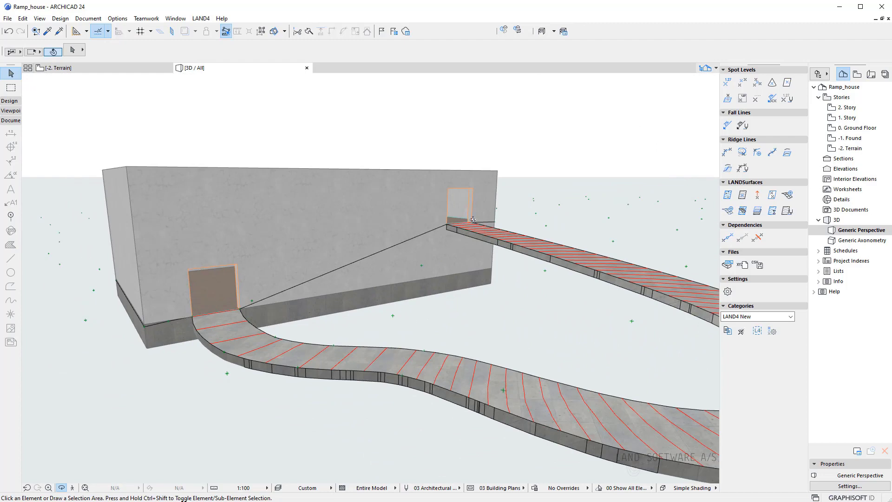
pyautogui.scroll(10, 410, 262)
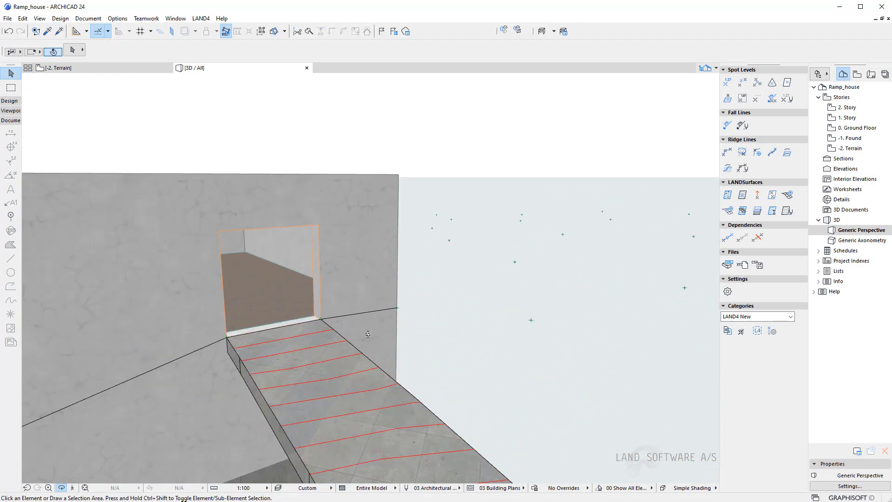
pyautogui.keyDown('shift'); pyautogui.moveTo(252, 361); pyautogui.dragTo(315, 311, button='middle'); pyautogui.keyUp('shift')
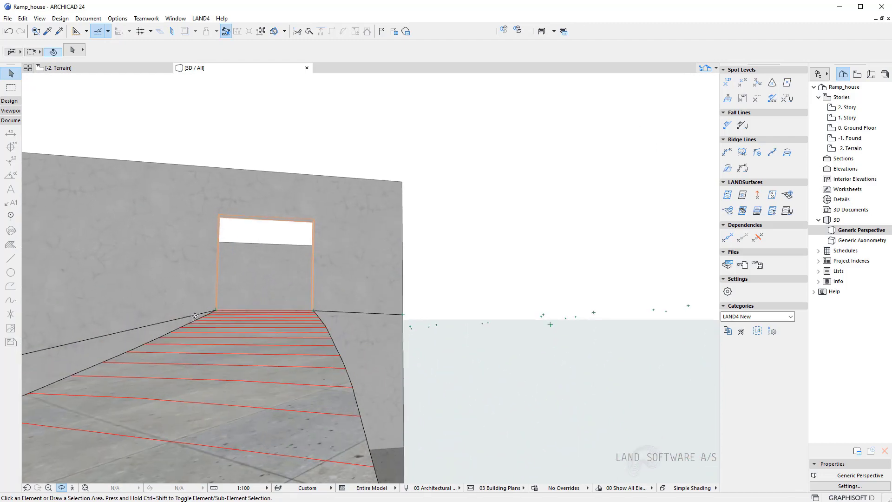
pyautogui.scroll(-8, 430, 323)
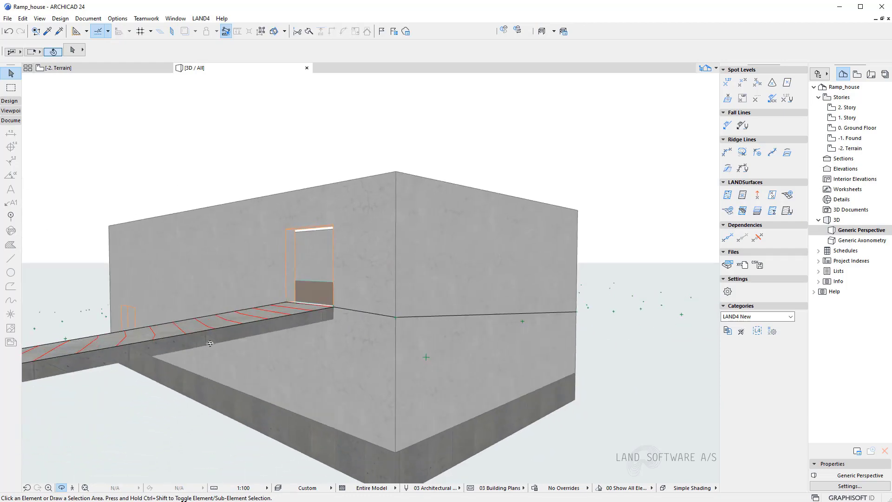
# - Orbit around the other sides of the building to inspect the walls and ramp doorways
pyautogui.keyDown('shift'); pyautogui.moveTo(521, 306); pyautogui.dragTo(370, 278, button='middle'); pyautogui.keyUp('shift')
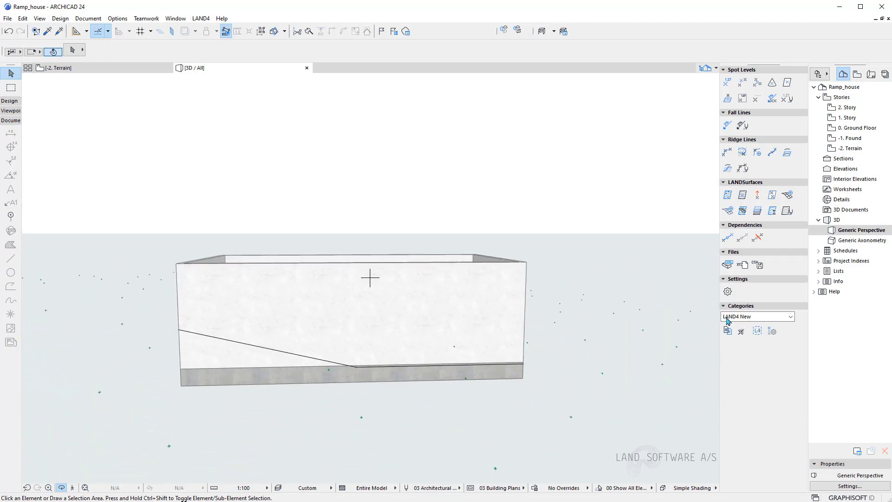
pyautogui.click(790, 316)
pyautogui.click(654, 323)
pyautogui.keyDown('shift'); pyautogui.moveTo(661, 281); pyautogui.dragTo(354, 296, button='middle'); pyautogui.keyUp('shift')
pyautogui.scroll(-4, 280, 213)
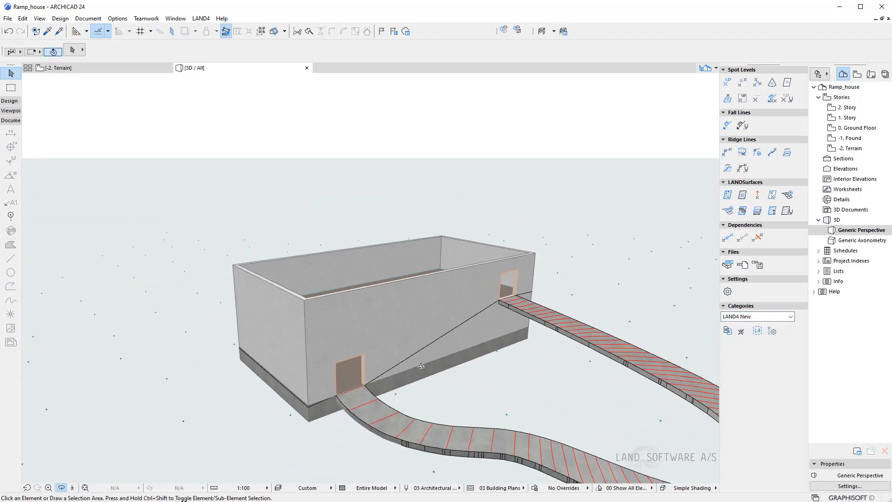
pyautogui.scroll(7, 418, 365)
pyautogui.keyDown('shift'); pyautogui.moveTo(378, 403); pyautogui.dragTo(280, 372, button='middle'); pyautogui.keyUp('shift')
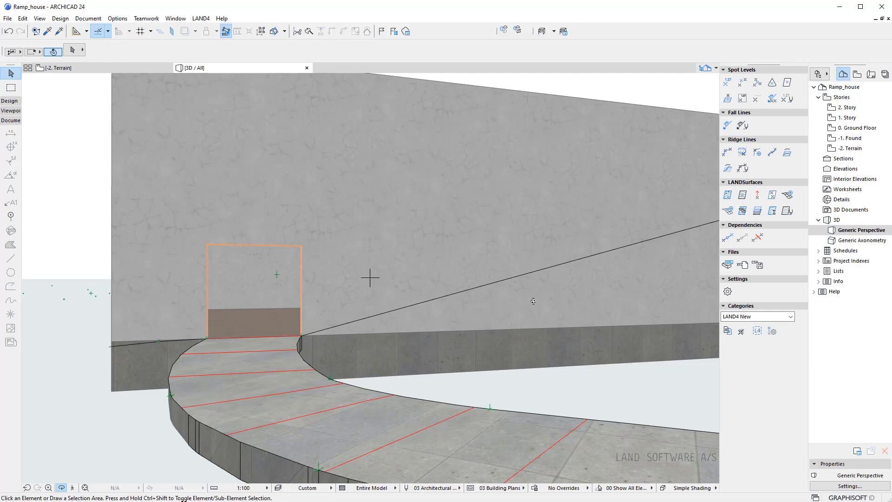
pyautogui.scroll(-8, 287, 412)
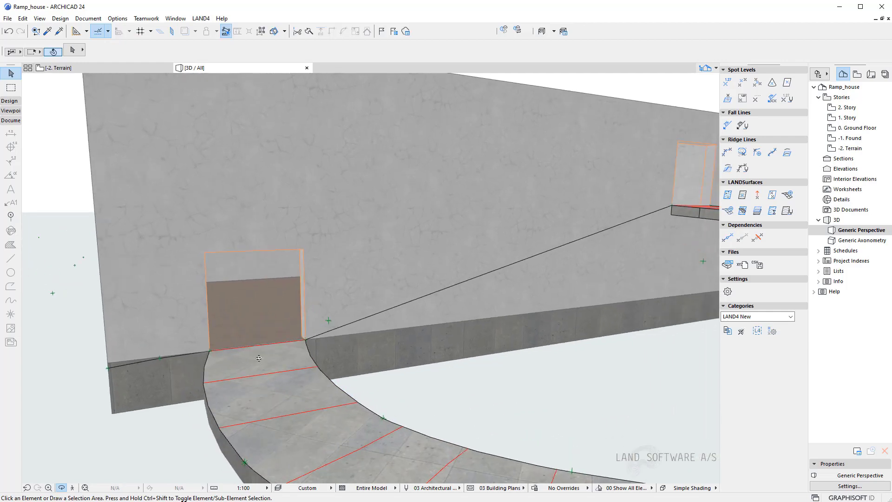
# - On the -2. Terrain plan, place a 29,91 spot level on the wall edge at 3% fall from 30,00
pyautogui.click(124, 70)
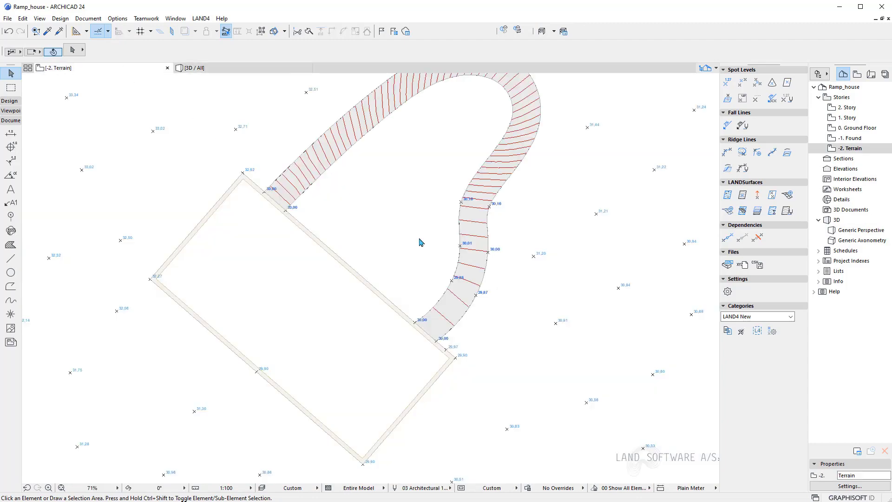
pyautogui.scroll(5, 401, 348)
pyautogui.click(398, 342)
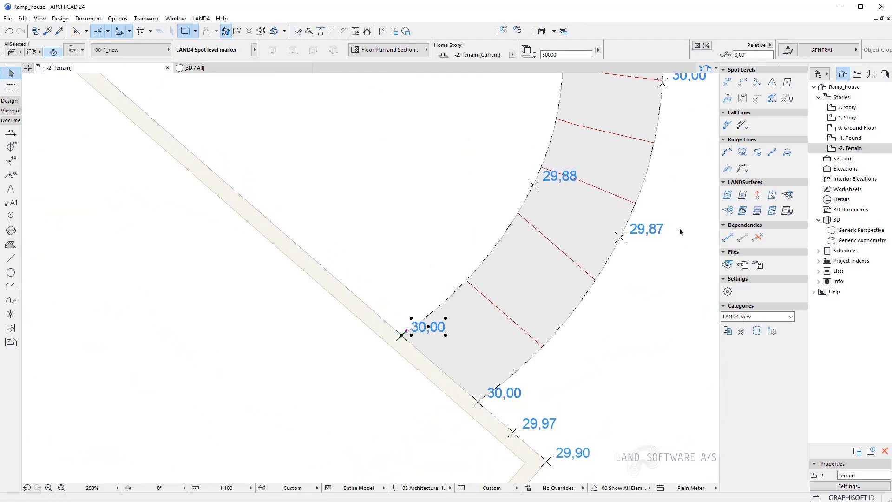
pyautogui.click(727, 98)
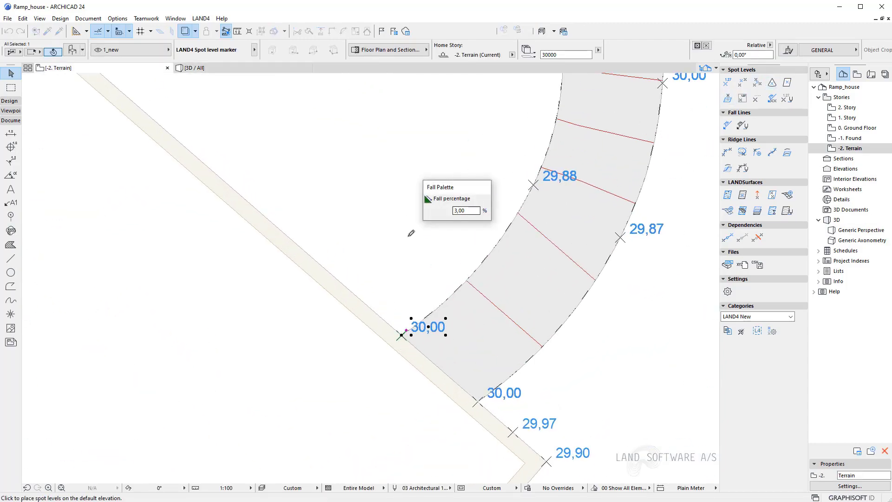
pyautogui.click(288, 236)
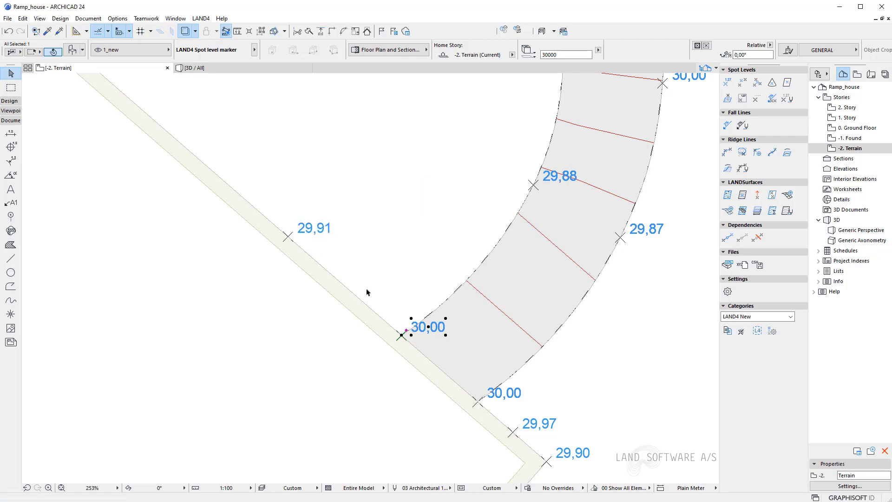
# - Add the new 29,91 spot level to the wall's ridge line
pyautogui.moveTo(328, 201); pyautogui.dragTo(240, 254)
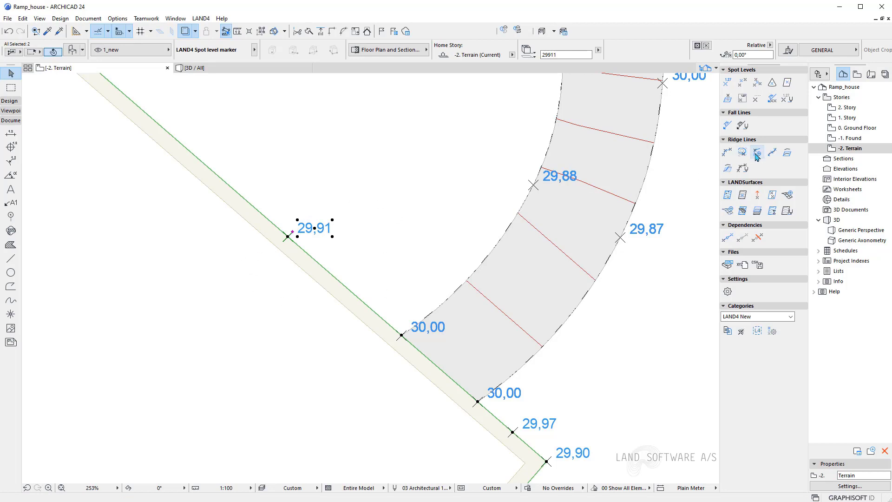
pyautogui.click(740, 155)
pyautogui.click(375, 180)
pyautogui.click(373, 180)
pyautogui.click(227, 70)
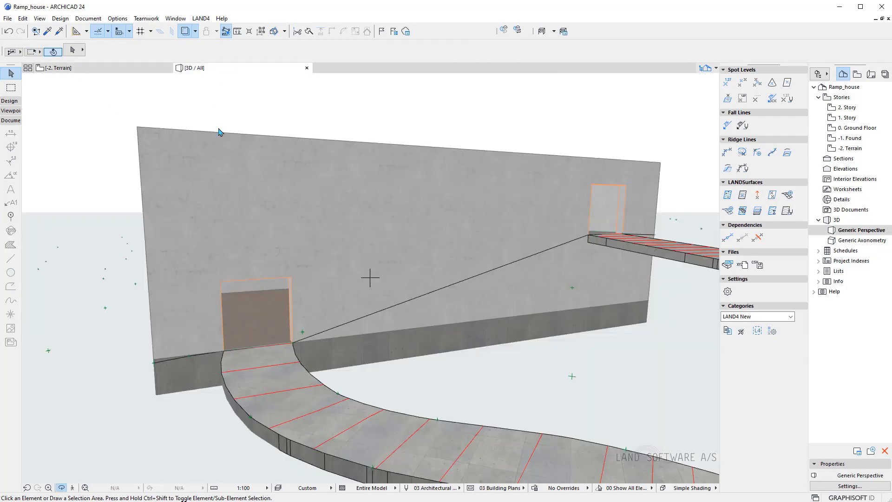
pyautogui.scroll(5, 351, 364)
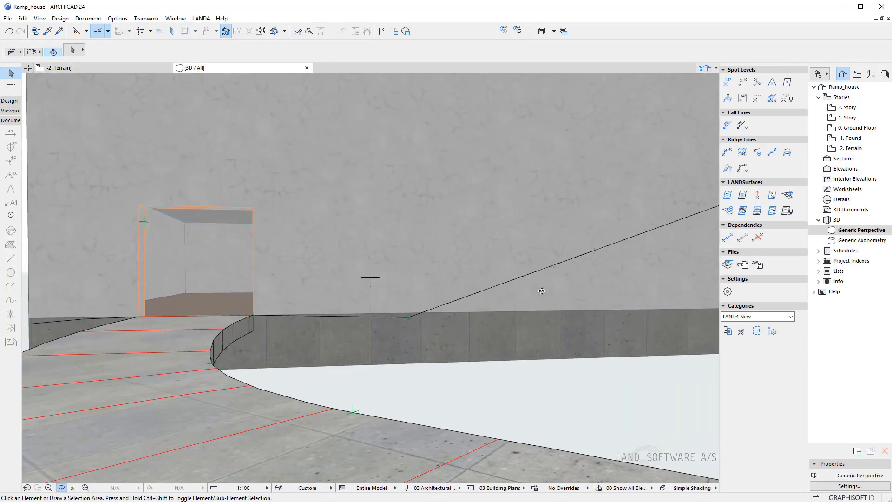
pyautogui.scroll(-5, 542, 291)
pyautogui.moveTo(542, 291); pyautogui.dragTo(452, 382)
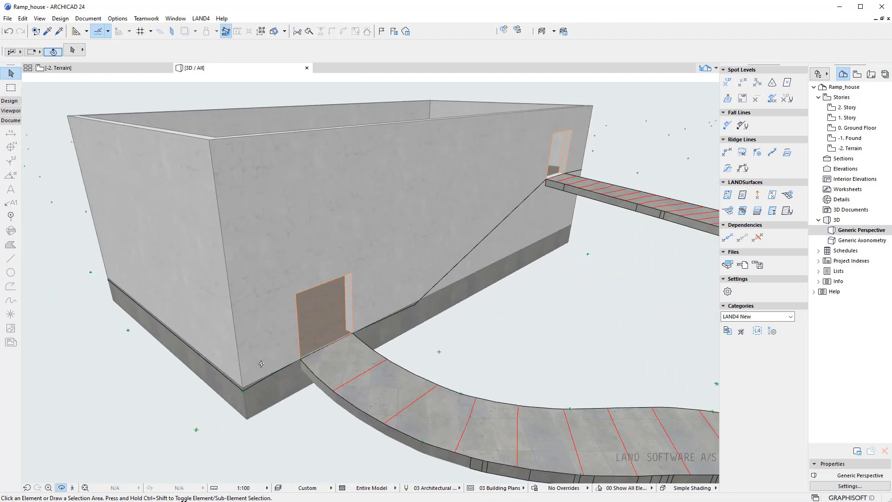
pyautogui.moveTo(261, 364); pyautogui.dragTo(182, 328)
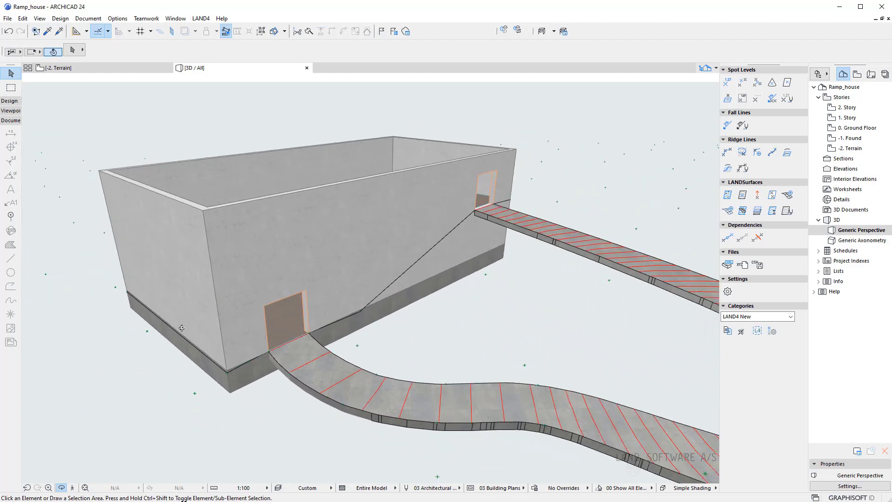
pyautogui.click(124, 70)
pyautogui.scroll(-10, 212, 212)
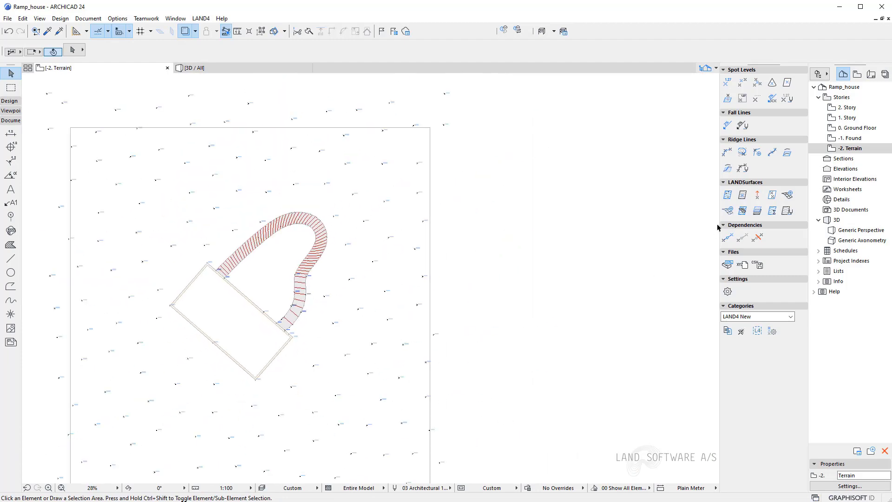
# - Create a LANDsurface from the spot levels, generate its contour lines, and select the terrain fill
pyautogui.click(727, 198)
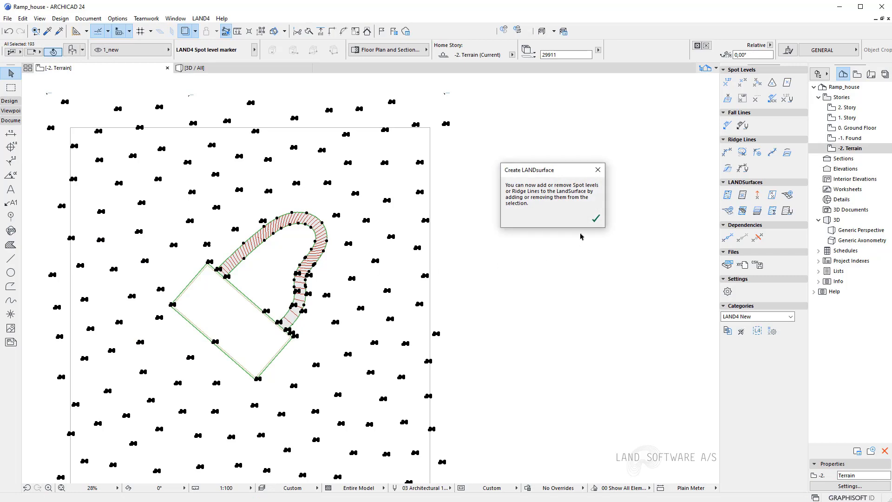
pyautogui.click(596, 218)
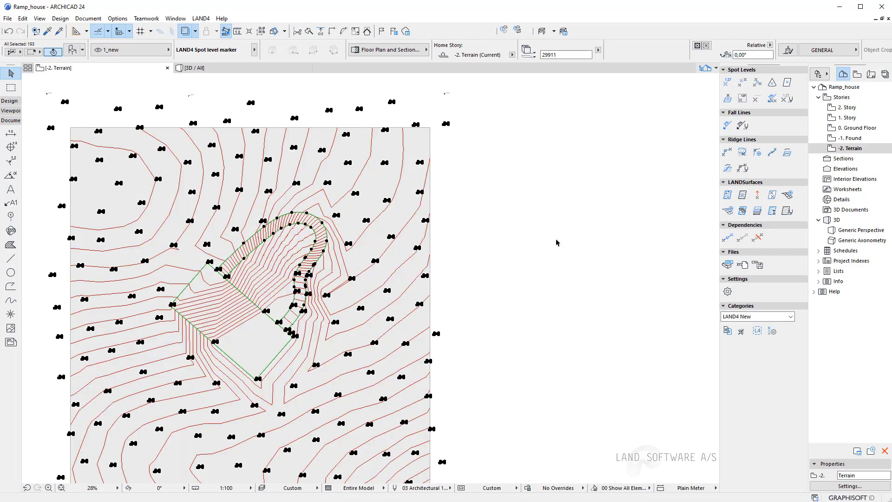
pyautogui.click(360, 298)
# - Add a fill following the ramp outline and a white fill inside the house rectangle
pyautogui.click(10, 245)
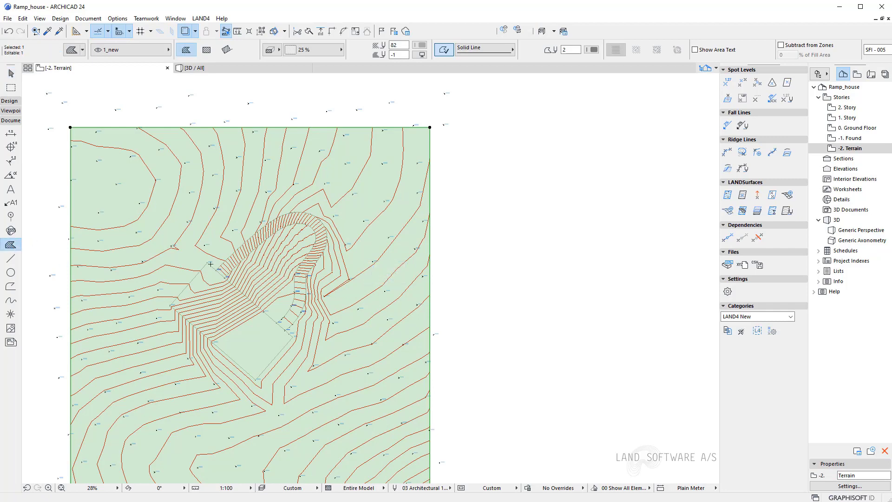
pyautogui.scroll(4, 210, 264)
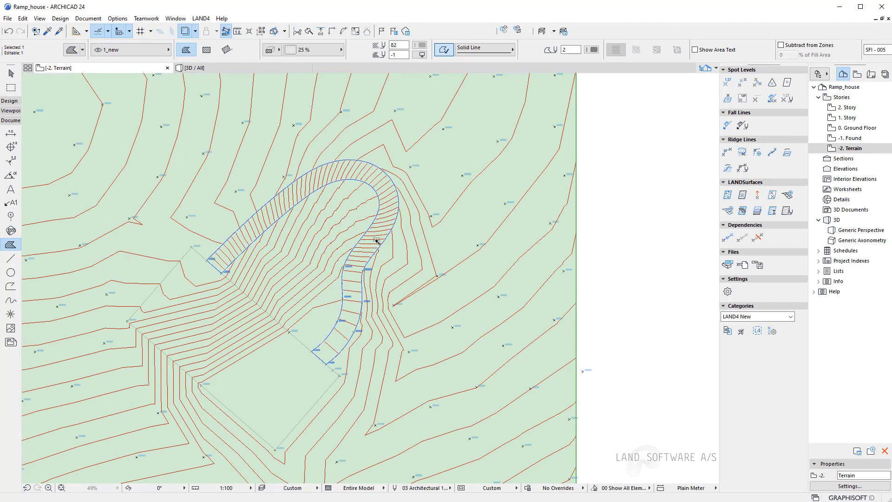
pyautogui.click(376, 241)
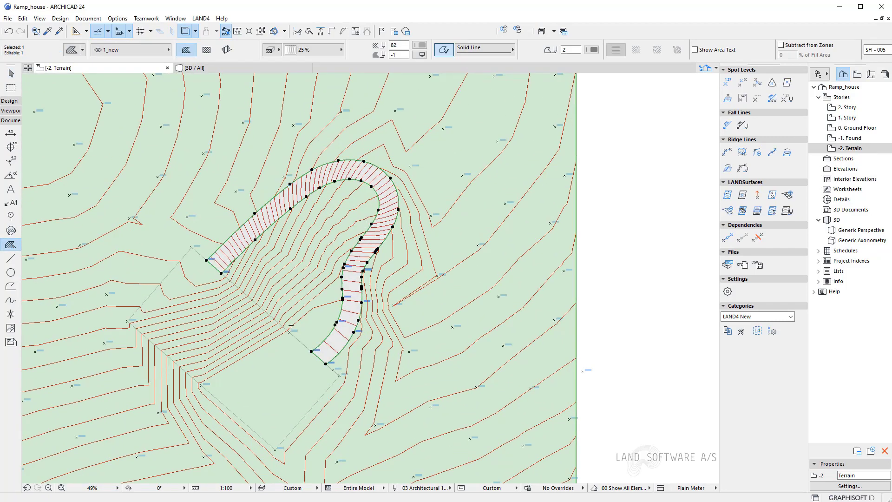
pyautogui.click(283, 354)
pyautogui.press('Escape')
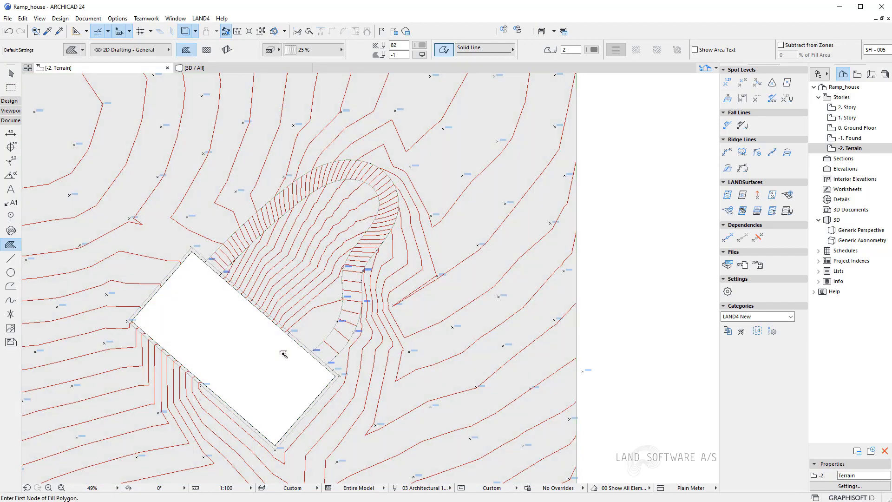
# - Delete the stray short line so the contours regrade, then view the terrain in 3D
pyautogui.click(394, 308)
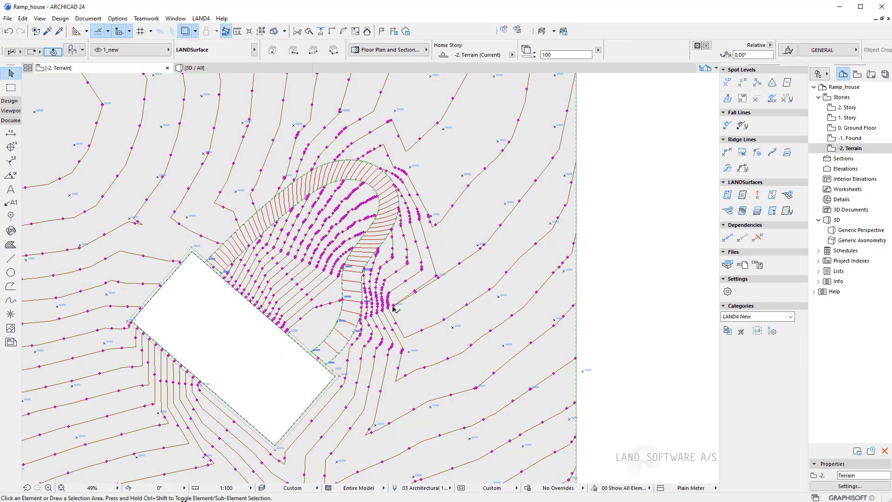
pyautogui.press('Escape')
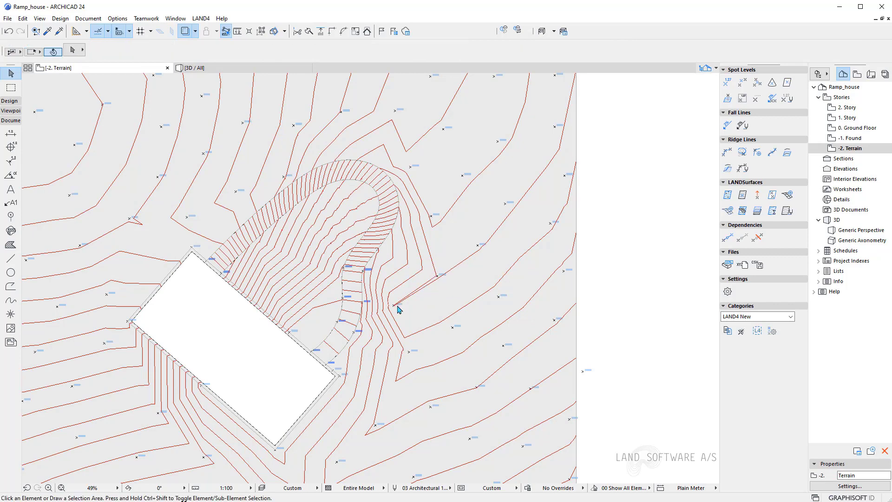
pyautogui.press('Delete')
pyautogui.click(227, 71)
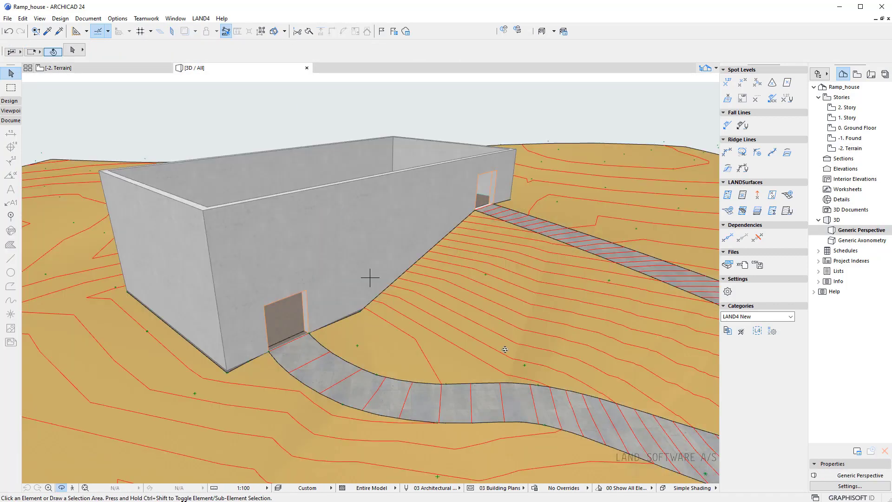
# - Orbit the 3D view along the house's long and side walls to inspect the grading
pyautogui.moveTo(505, 350); pyautogui.dragTo(344, 229)
pyautogui.scroll(-5, 329, 299)
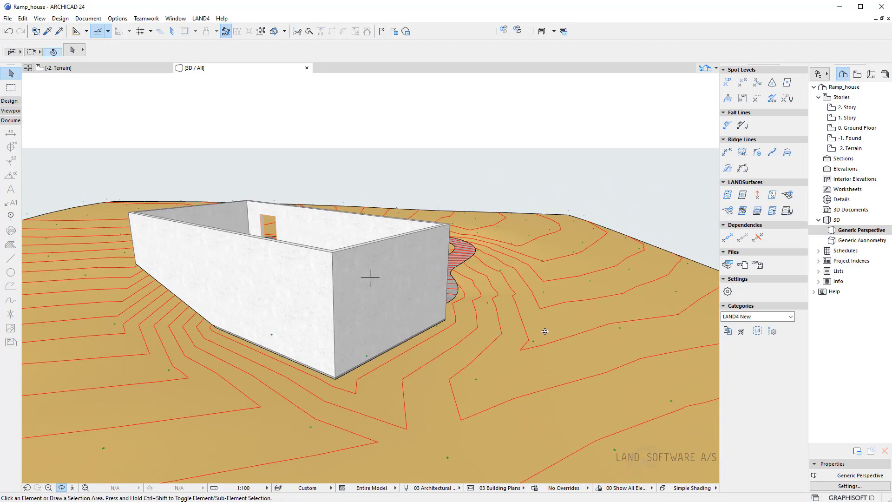
pyautogui.moveTo(544, 331); pyautogui.dragTo(511, 346)
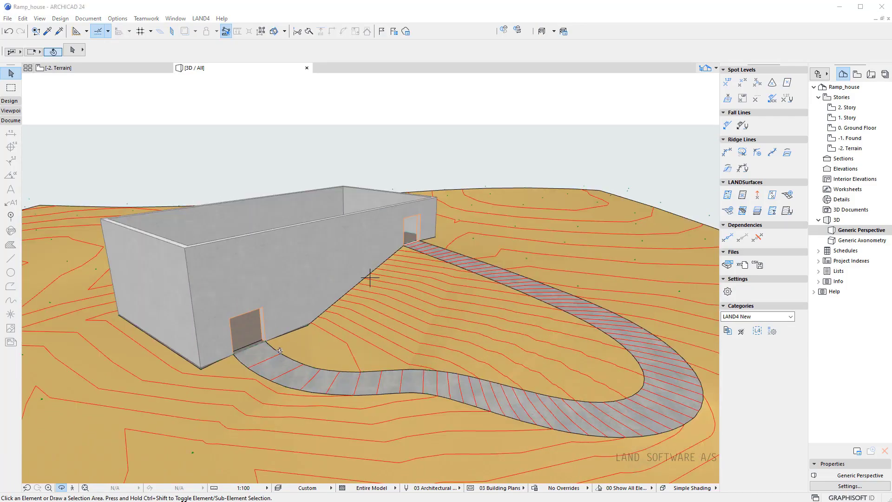
pyautogui.moveTo(210, 369); pyautogui.dragTo(162, 318)
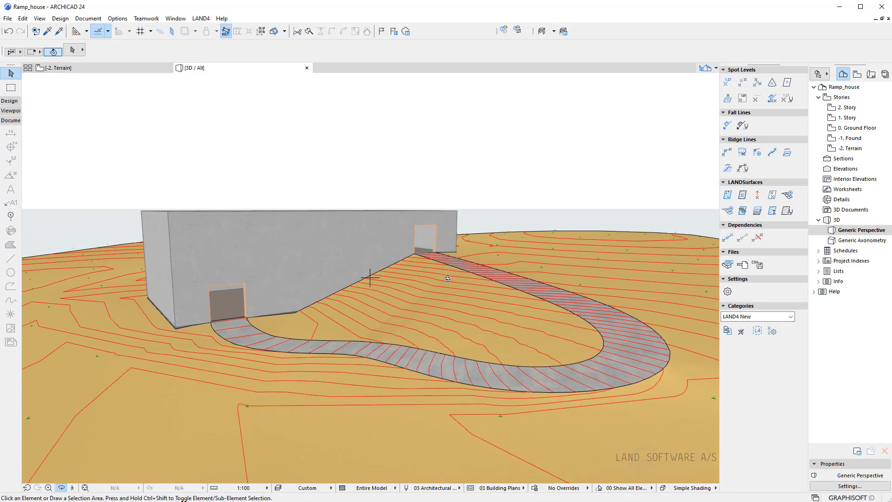
pyautogui.moveTo(447, 278); pyautogui.dragTo(365, 430)
pyautogui.scroll(3, 293, 411)
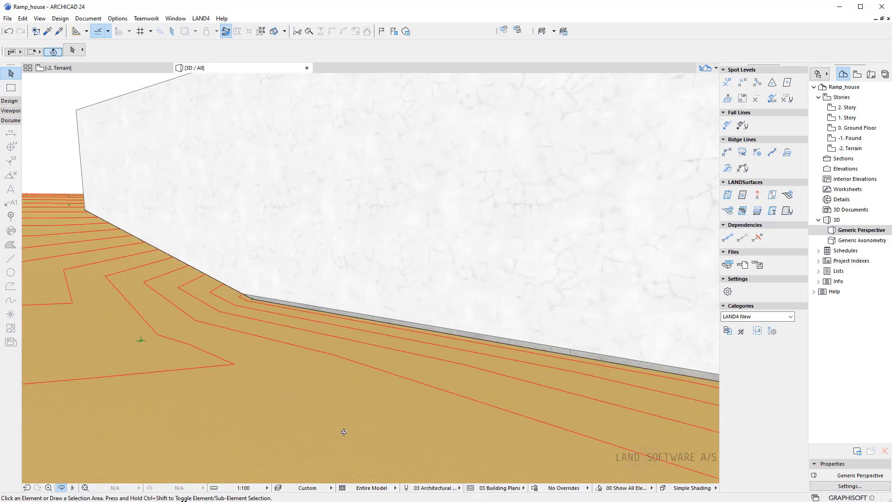
pyautogui.keyDown('shift'); pyautogui.moveTo(344, 432); pyautogui.dragTo(279, 425, button='middle'); pyautogui.keyUp('shift')
pyautogui.keyDown('shift'); pyautogui.moveTo(483, 330); pyautogui.dragTo(349, 325, button='middle'); pyautogui.keyUp('shift')
pyautogui.keyDown('shift'); pyautogui.moveTo(259, 400); pyautogui.dragTo(411, 390, button='middle'); pyautogui.keyUp('shift')
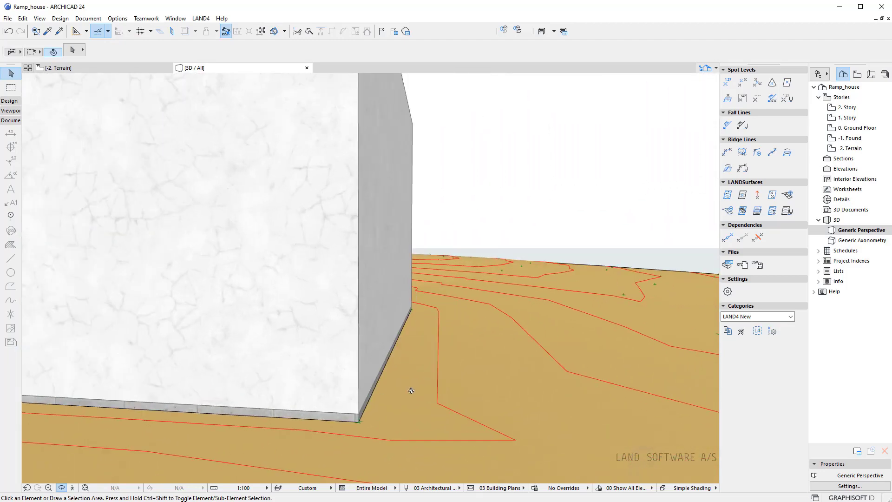
pyautogui.moveTo(412, 390); pyautogui.dragTo(387, 373)
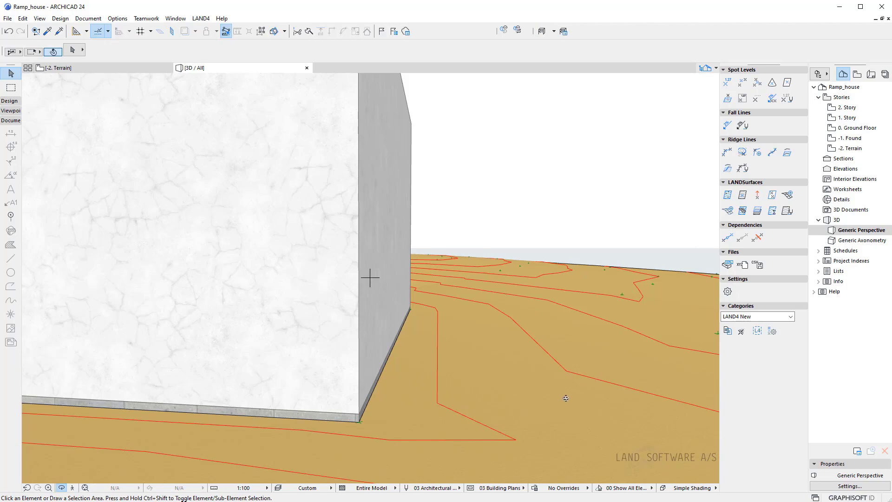
# - Orbit until both doors and the ramp face the camera, then return to the -2. Terrain plan
pyautogui.moveTo(566, 398); pyautogui.dragTo(256, 425)
pyautogui.scroll(-5, 271, 406)
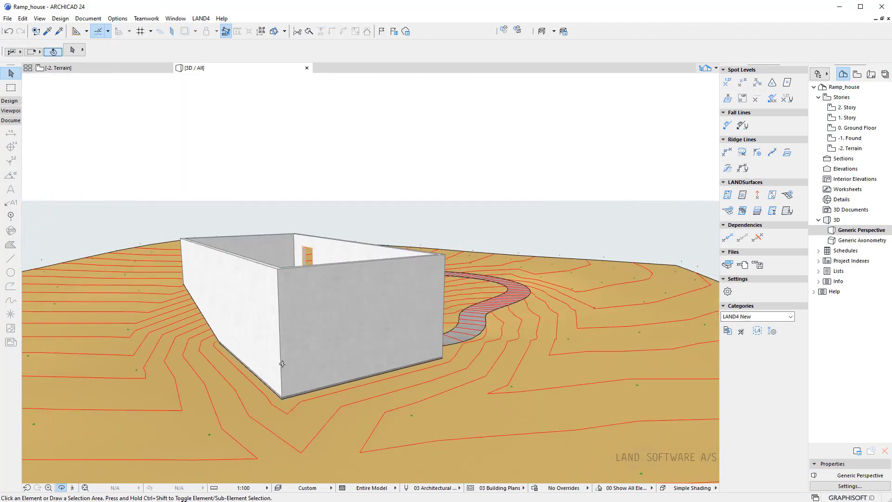
pyautogui.scroll(-2, 283, 364)
pyautogui.moveTo(515, 363); pyautogui.dragTo(280, 356)
pyautogui.scroll(-4, 184, 302)
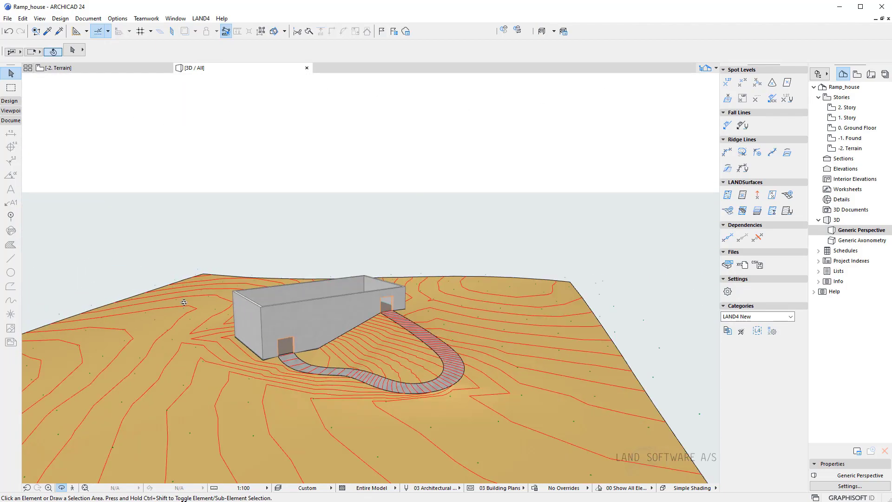
pyautogui.scroll(3, 340, 313)
pyautogui.click(115, 68)
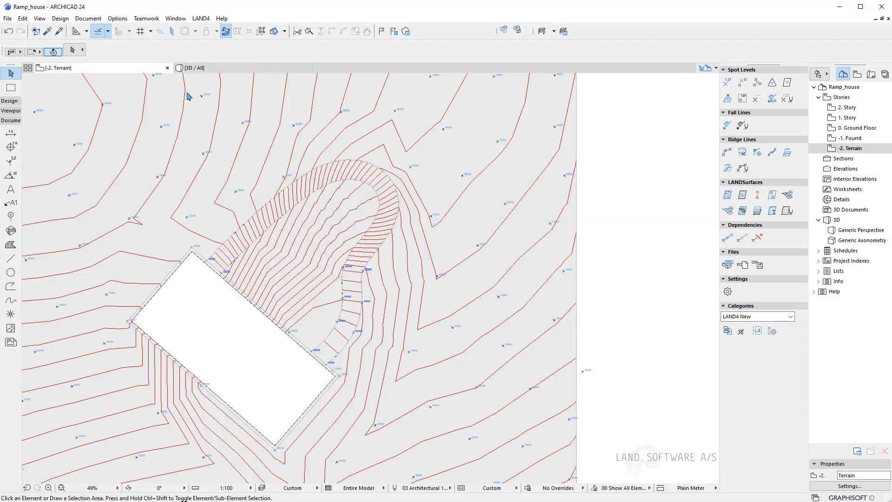
# - Delete the terrain fill with its contours and paste a copy of the house outline polyline
pyautogui.click(431, 346)
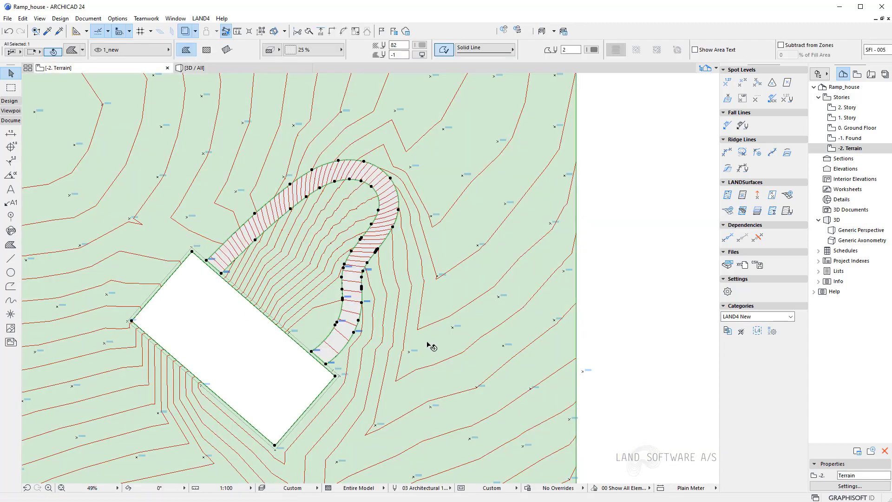
pyautogui.press('Delete')
pyautogui.click(320, 400)
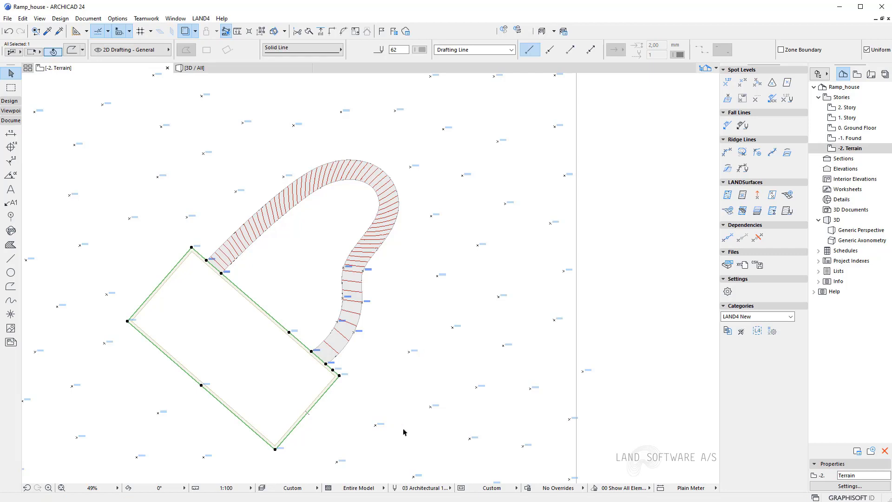
pyautogui.hotkey('ctrl', 'c')
pyautogui.hotkey('ctrl', 'v')
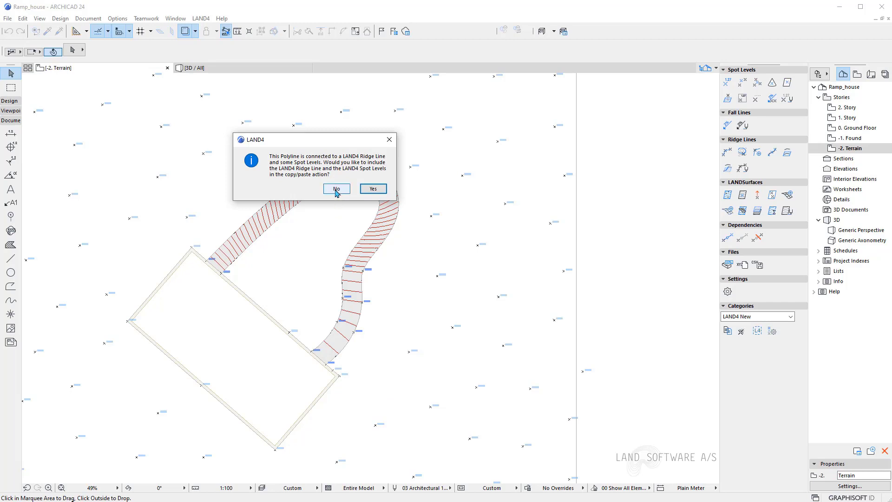
# - Paste the outline without its ridge line and spot levels, then offset all its edges 1000 outward
pyautogui.click(336, 189)
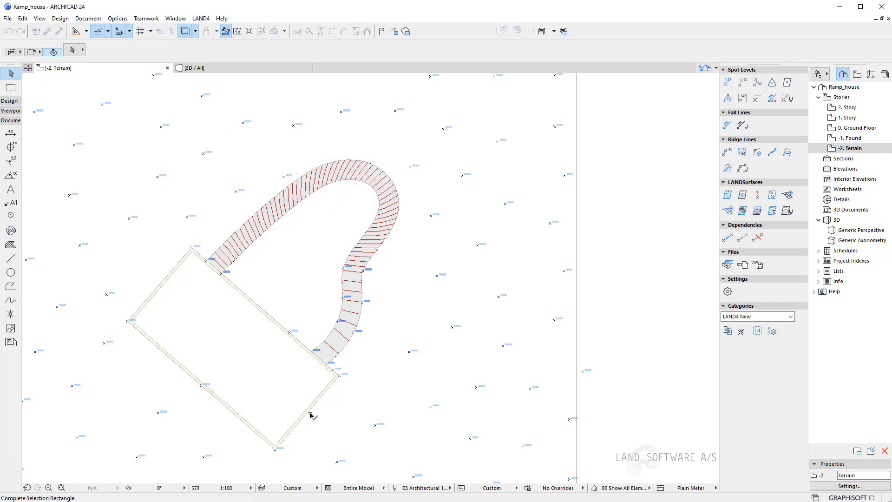
pyautogui.click(310, 414)
pyautogui.click(309, 413)
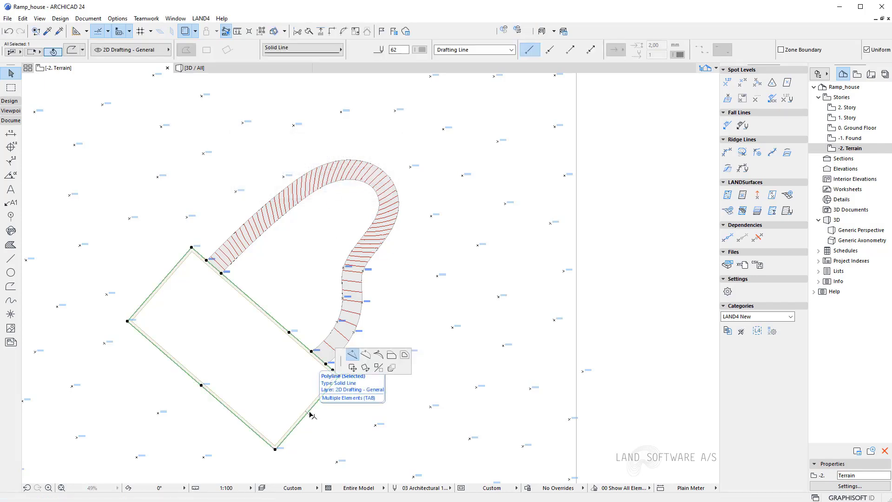
pyautogui.click(355, 355)
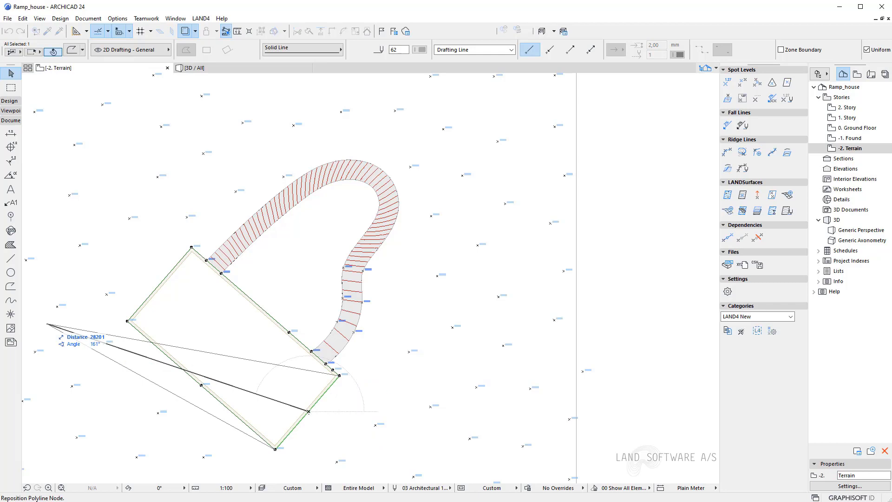
pyautogui.click(399, 179)
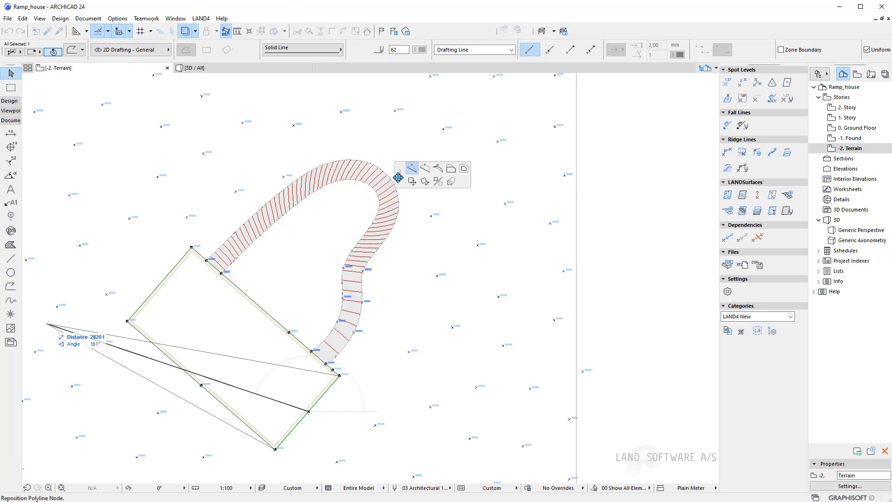
pyautogui.click(463, 170)
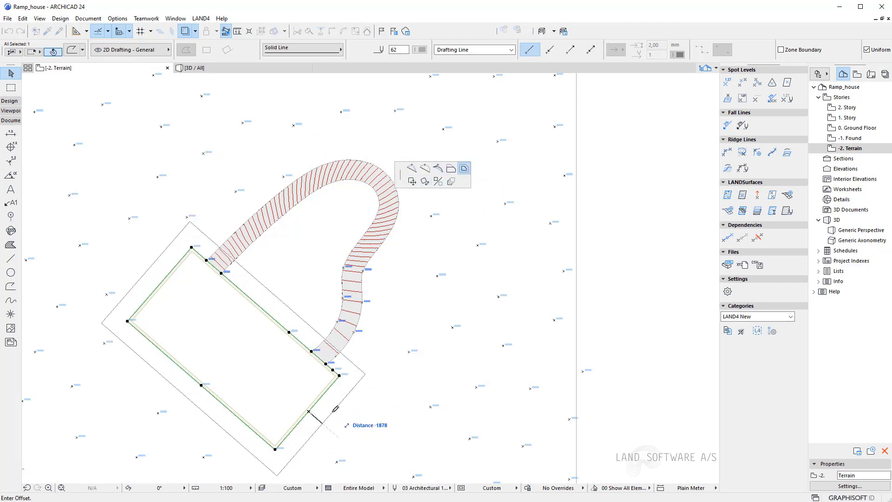
pyautogui.press('Tab')
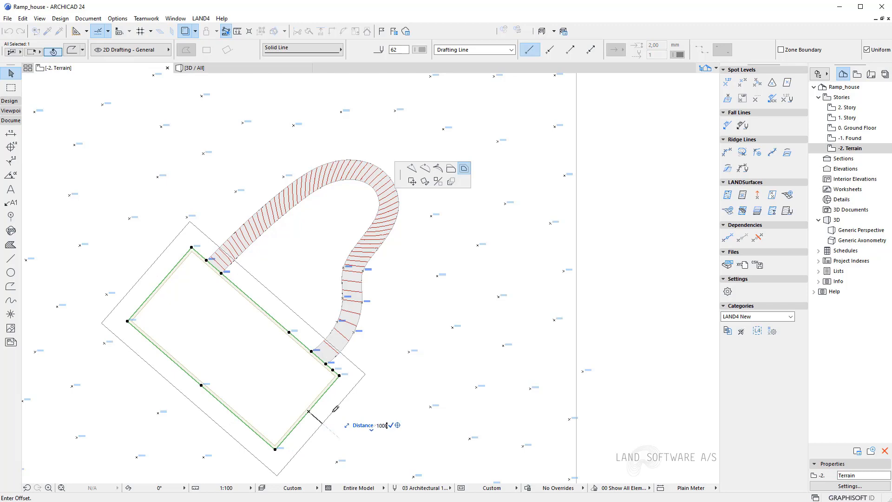
pyautogui.write('1000')
pyautogui.press('Return')
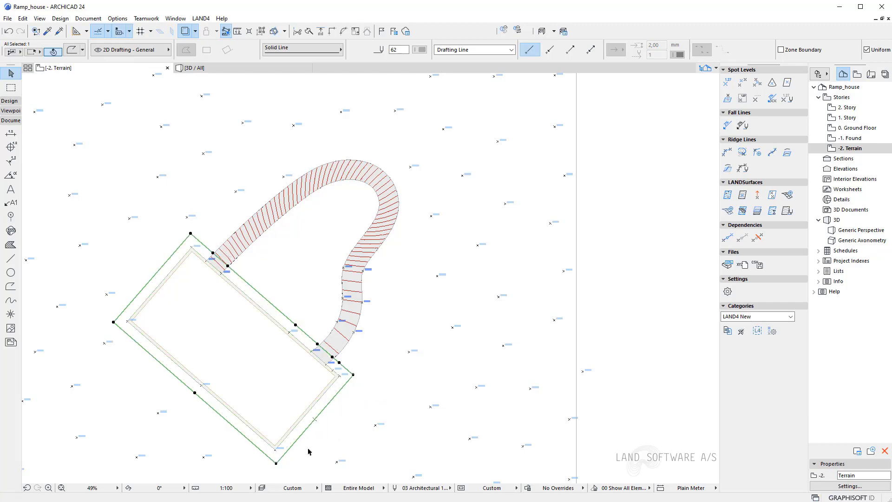
pyautogui.moveTo(308, 451); pyautogui.dragTo(312, 406, button='middle')
pyautogui.click(311, 406)
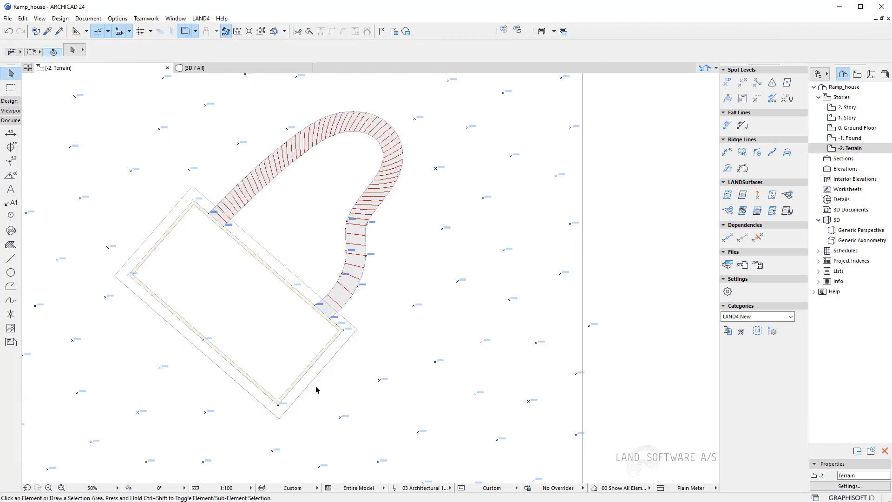
# - Trim the offset boundary where it crosses the ramp so it ends at the ramp edges, then reselect it to check
pyautogui.scroll(3, 315, 389)
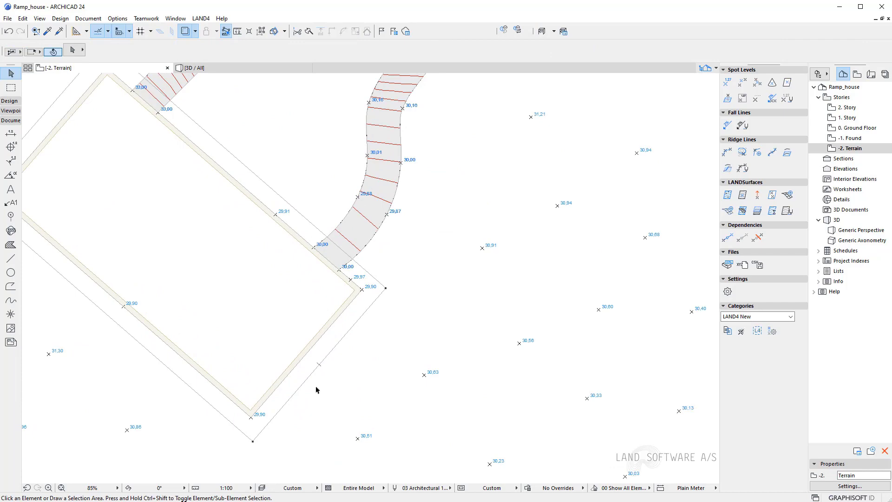
pyautogui.click(387, 296)
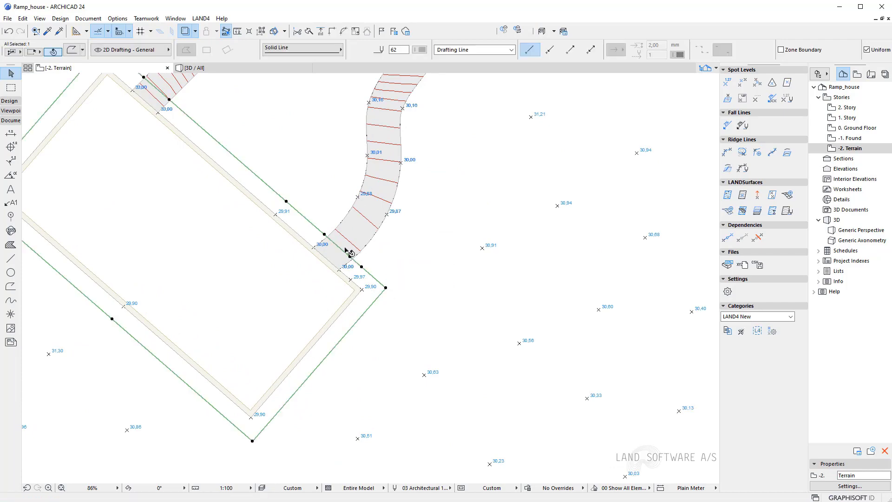
pyautogui.scroll(8, 356, 259)
pyautogui.scroll(3, 364, 287)
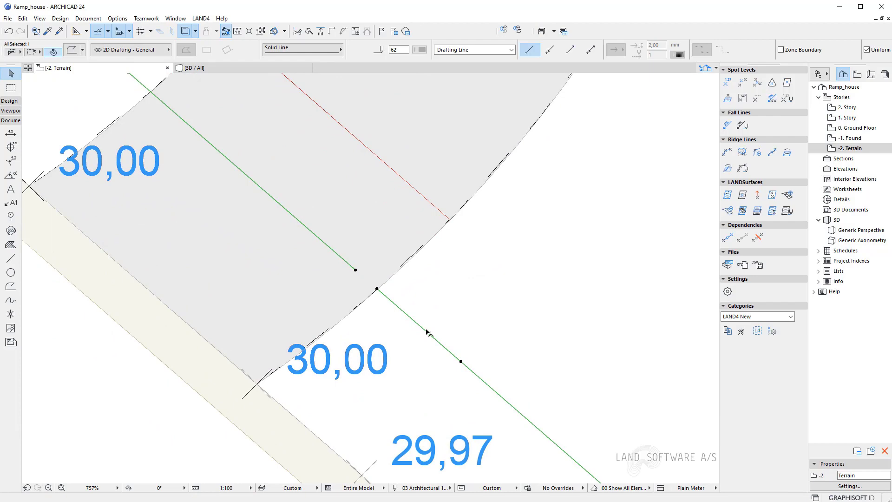
pyautogui.scroll(-10, 460, 373)
pyautogui.scroll(7, 259, 153)
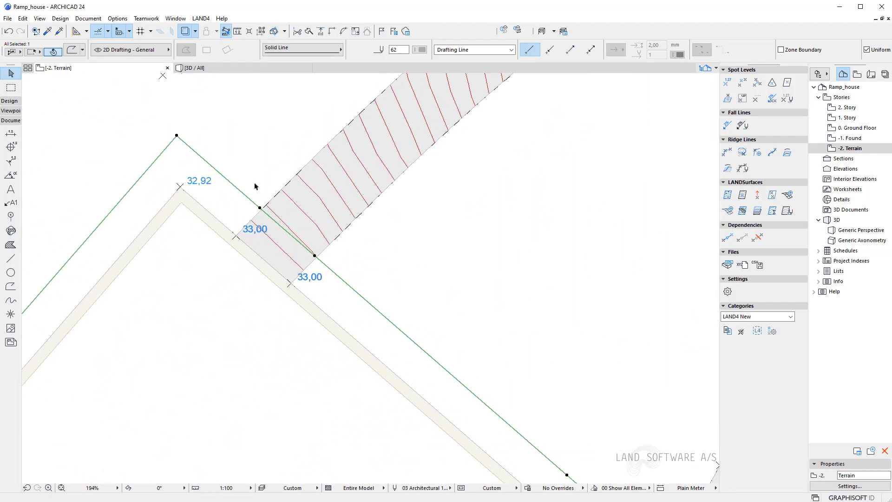
pyautogui.keyDown('ctrl'); pyautogui.click(284, 247); pyautogui.keyUp('ctrl')
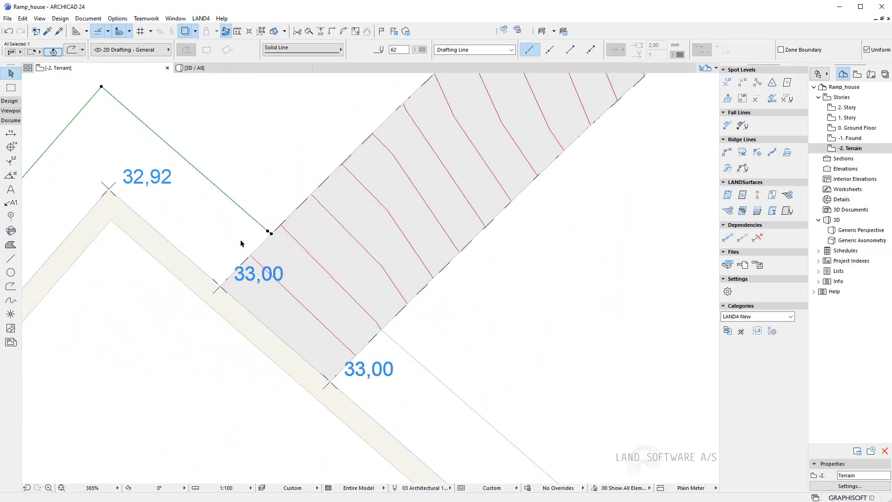
pyautogui.scroll(-8, 260, 247)
pyautogui.click(316, 286)
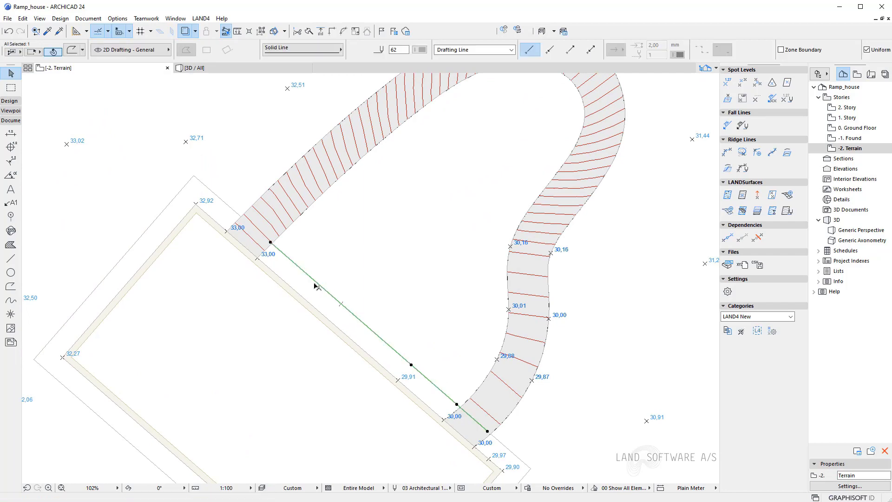
pyautogui.scroll(-3, 244, 185)
pyautogui.press('Escape')
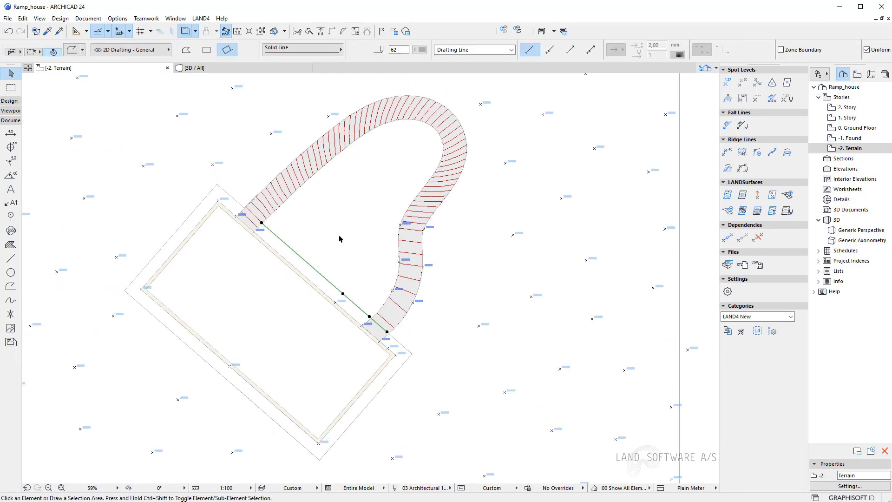
pyautogui.click(400, 371)
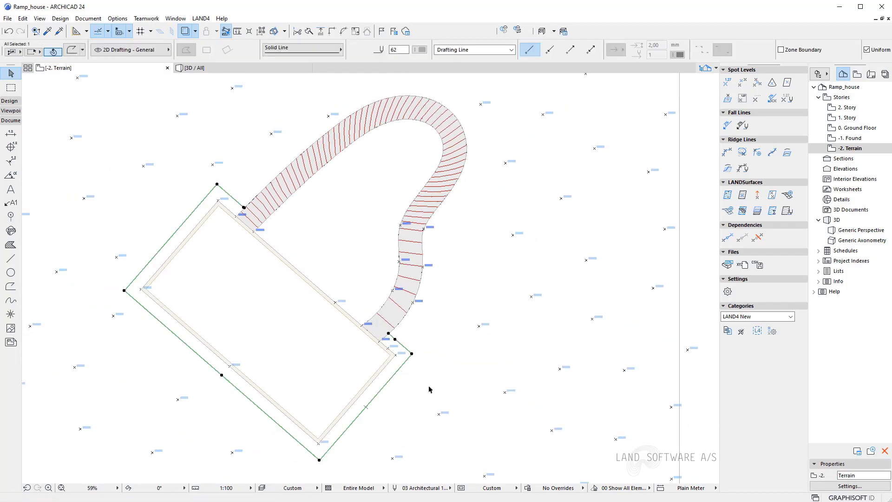
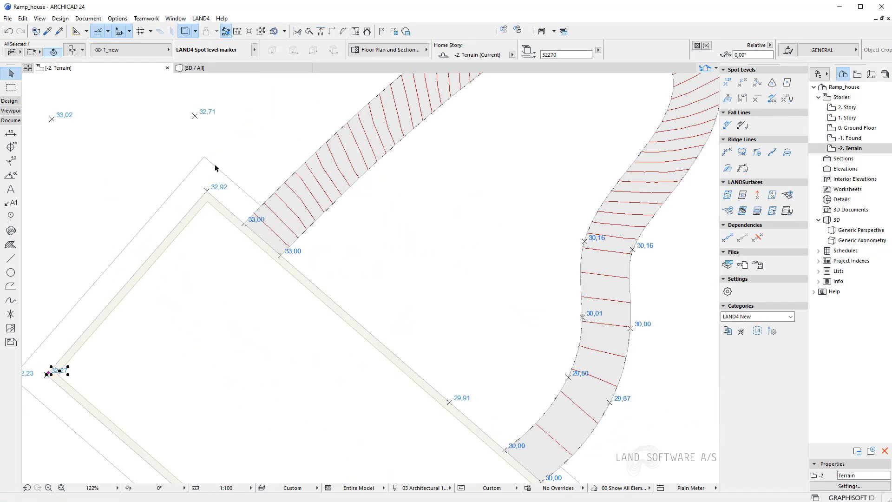
# - Finish the terrain spot levels, ending with the 32,88 marker beside the ramp
pyautogui.click(203, 207)
pyautogui.click(772, 82)
pyautogui.press('Escape')
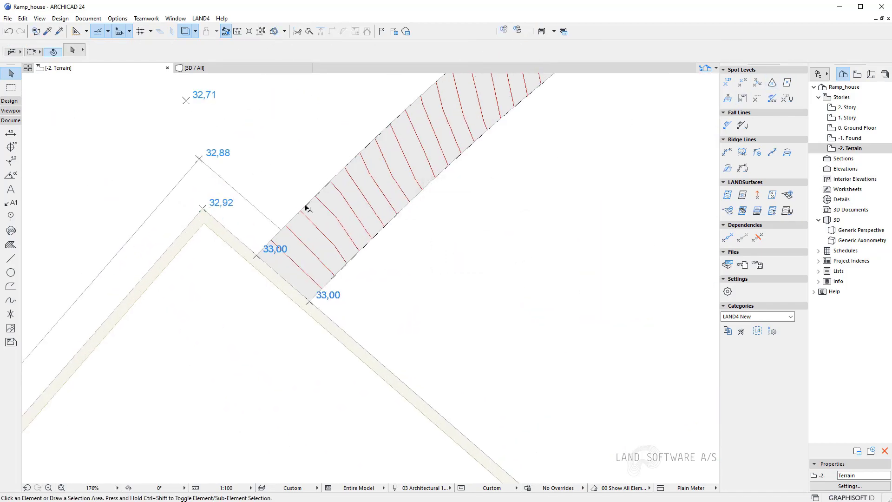
pyautogui.scroll(3, 255, 175)
pyautogui.scroll(-1, 307, 278)
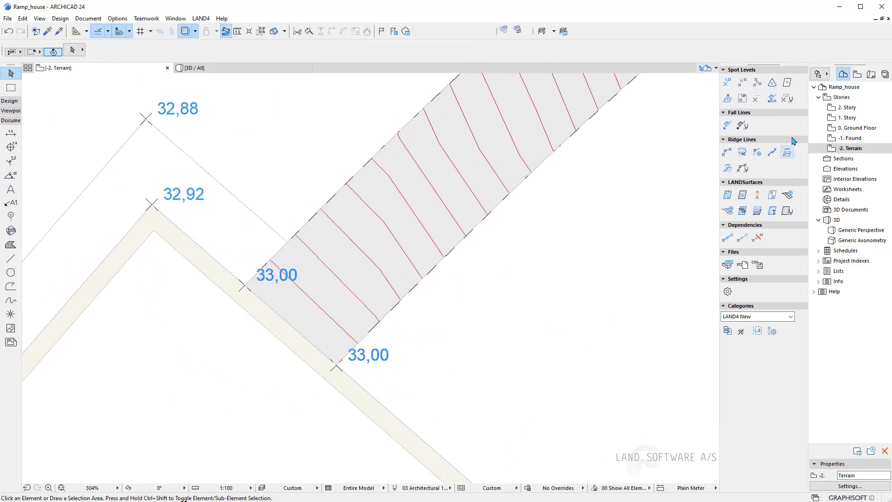
# - Place a 32,92 spot level where the outer grading line meets a ramp edge
pyautogui.click(727, 83)
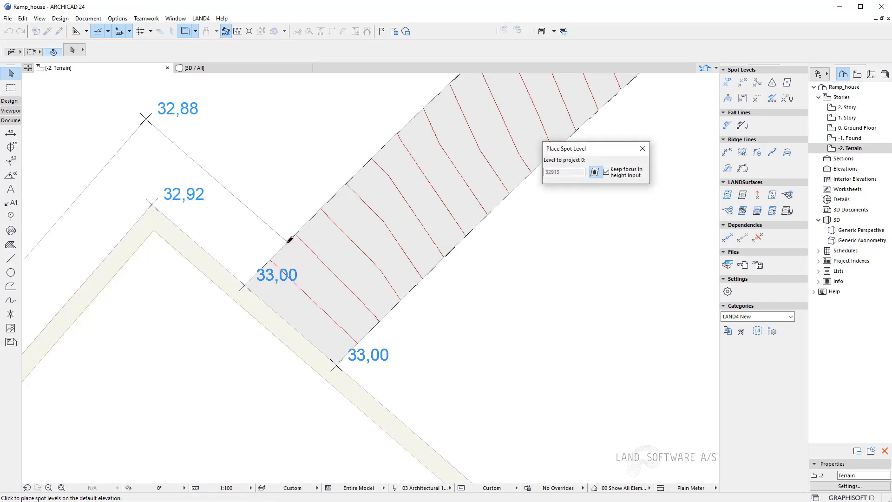
pyautogui.press('Escape')
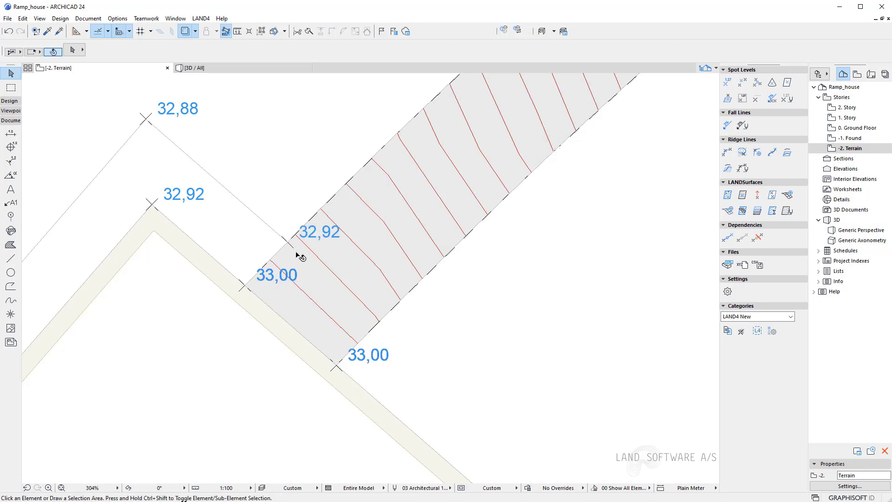
pyautogui.click(241, 204)
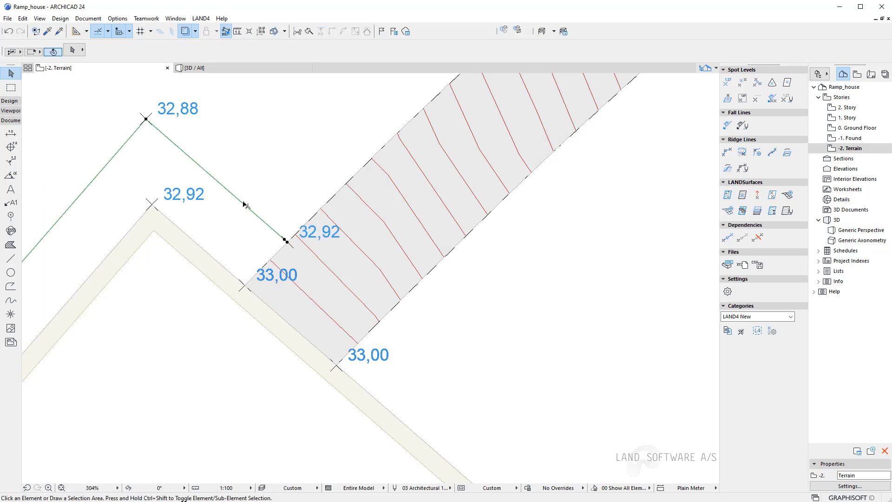
pyautogui.click(227, 230)
pyautogui.scroll(-5, 202, 194)
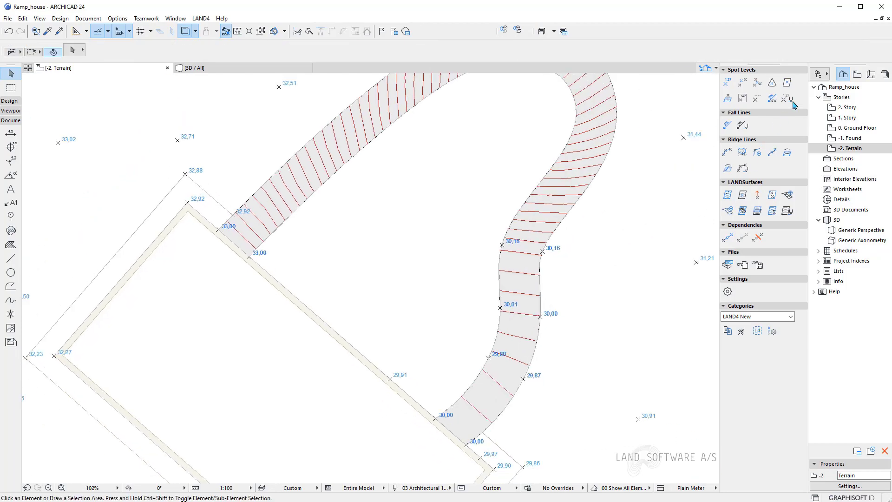
# - Place a 29,97 spot level where the outer line meets the ramp's lower edge
pyautogui.click(728, 84)
pyautogui.scroll(5, 498, 442)
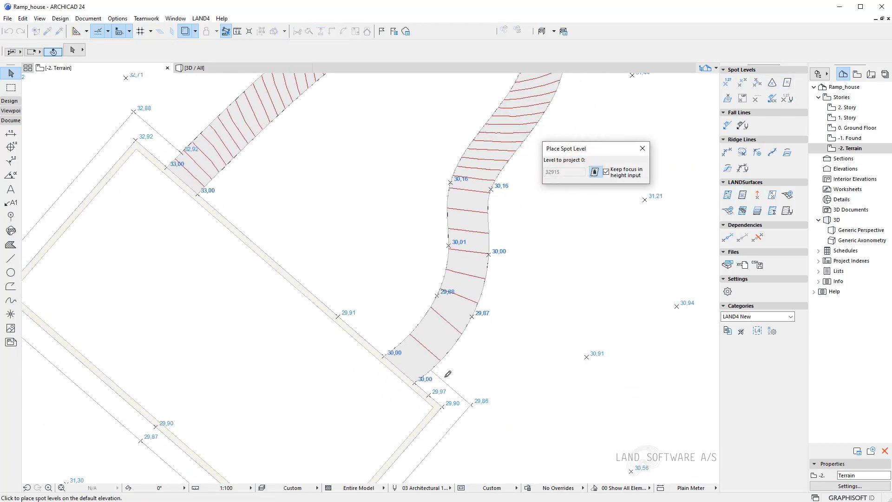
pyautogui.scroll(1, 435, 361)
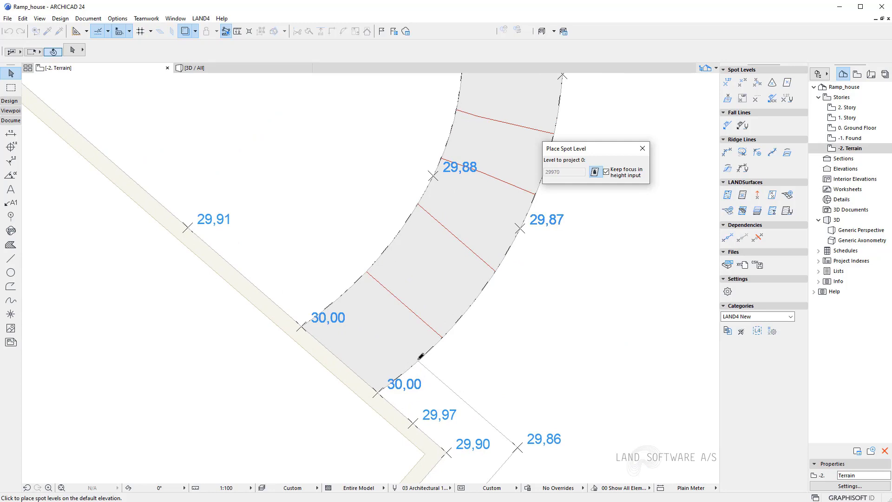
pyautogui.press('Escape')
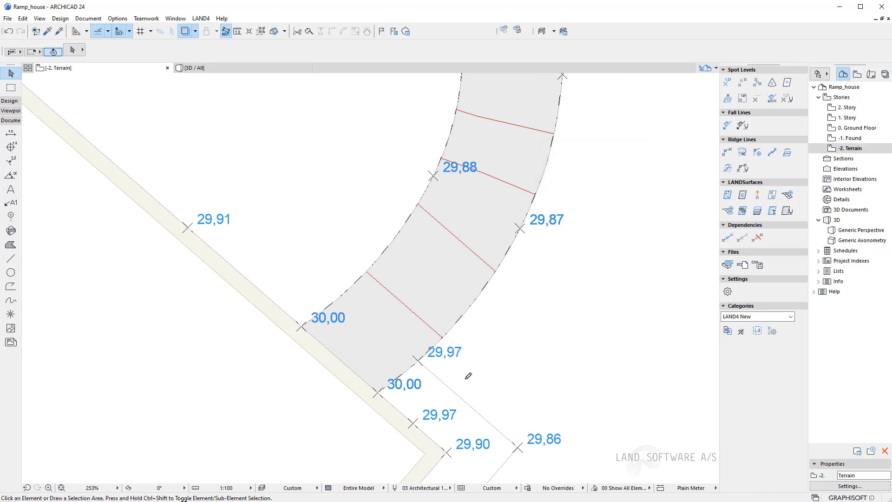
pyautogui.scroll(-3, 354, 363)
pyautogui.scroll(2, 369, 358)
pyautogui.scroll(1, 384, 350)
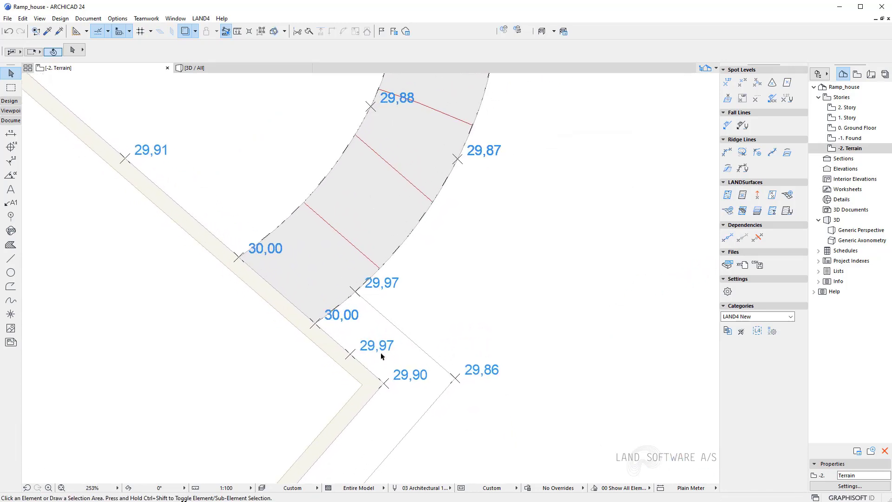
# - From the 29,97 level, place a 29,94 spot level on the outer line at 3% fall
pyautogui.click(381, 351)
pyautogui.click(373, 336)
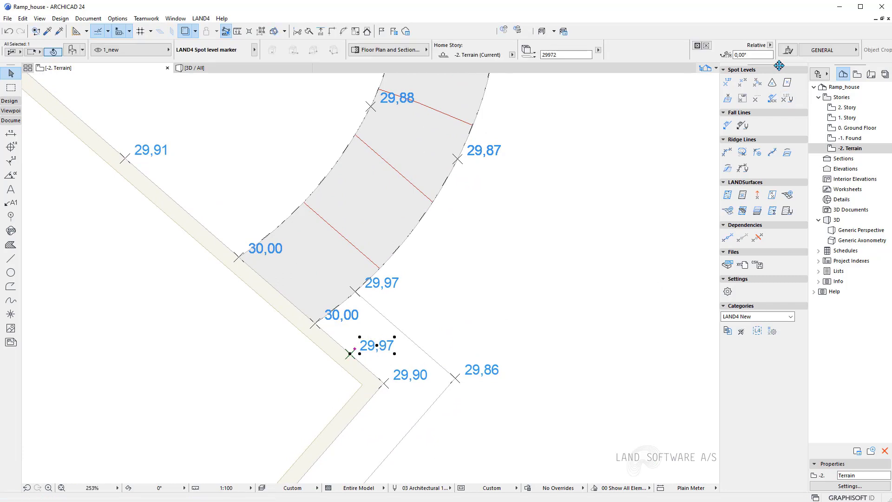
pyautogui.click(772, 83)
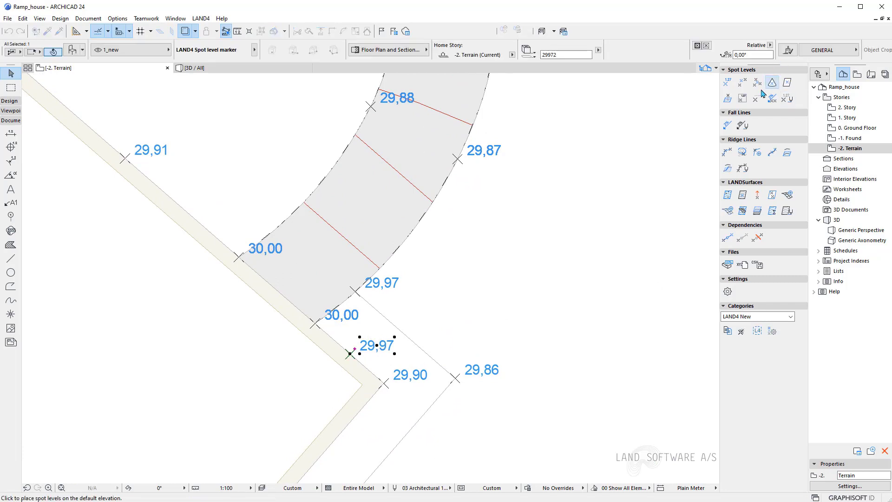
pyautogui.click(384, 316)
pyautogui.press('Escape')
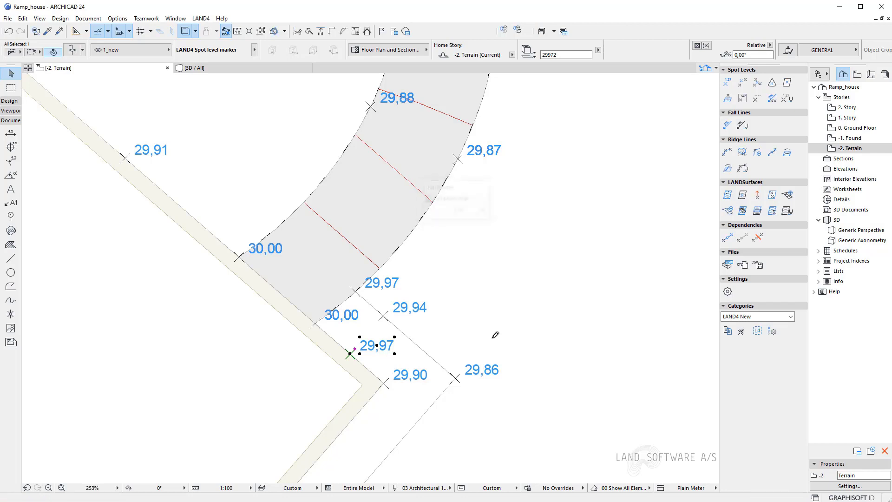
# - Select the outer grading line around the house
pyautogui.click(424, 349)
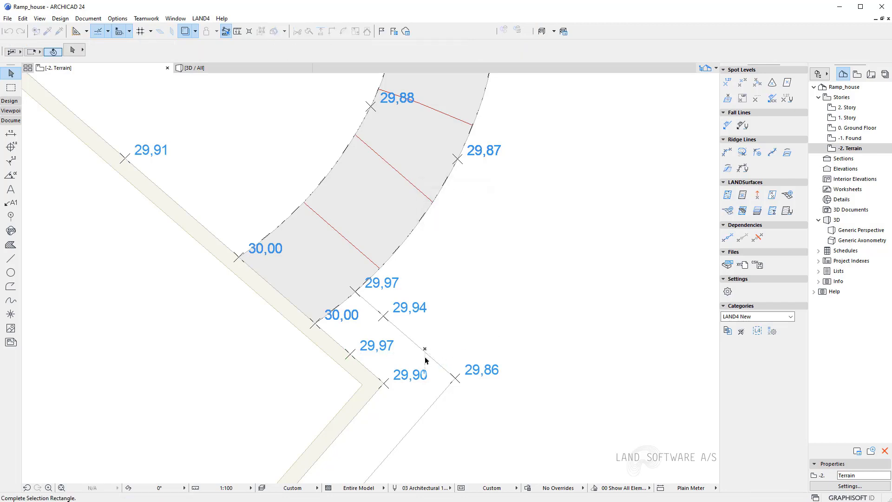
pyautogui.click(424, 357)
pyautogui.click(412, 350)
pyautogui.click(436, 342)
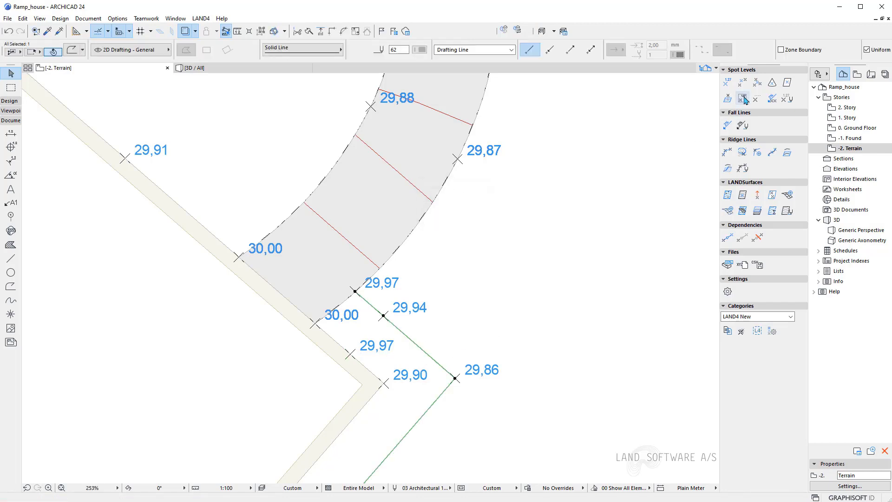
# - Add spot levels along the offset polyline via Ridge Lines, then view the model in 3D
pyautogui.click(727, 152)
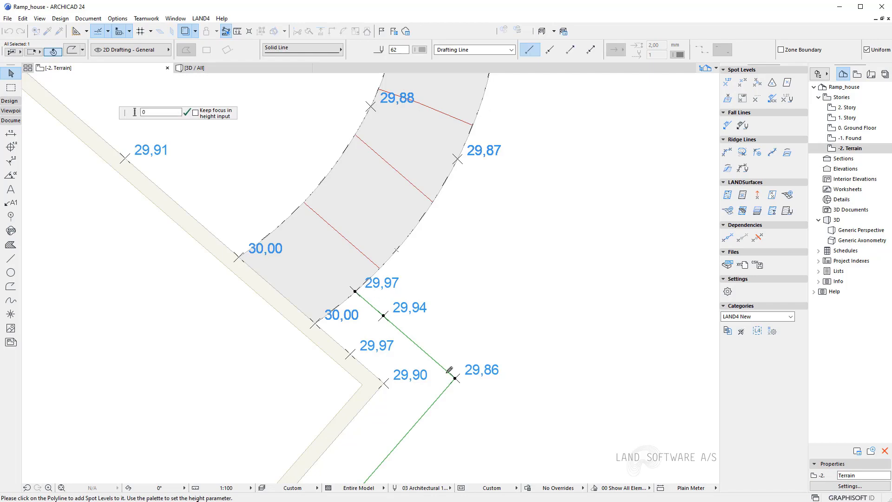
pyautogui.scroll(-1, 446, 373)
pyautogui.moveTo(447, 373); pyautogui.dragTo(665, 74, button='middle')
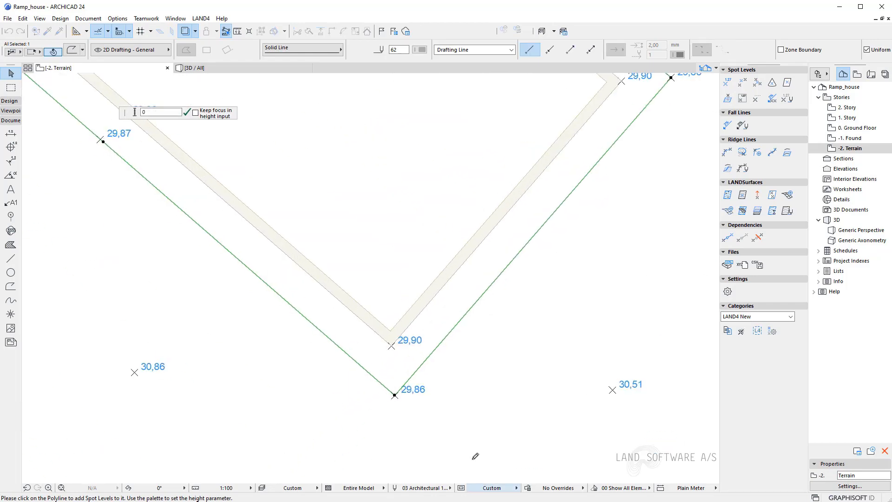
pyautogui.scroll(-6, 388, 478)
pyautogui.scroll(3, 244, 251)
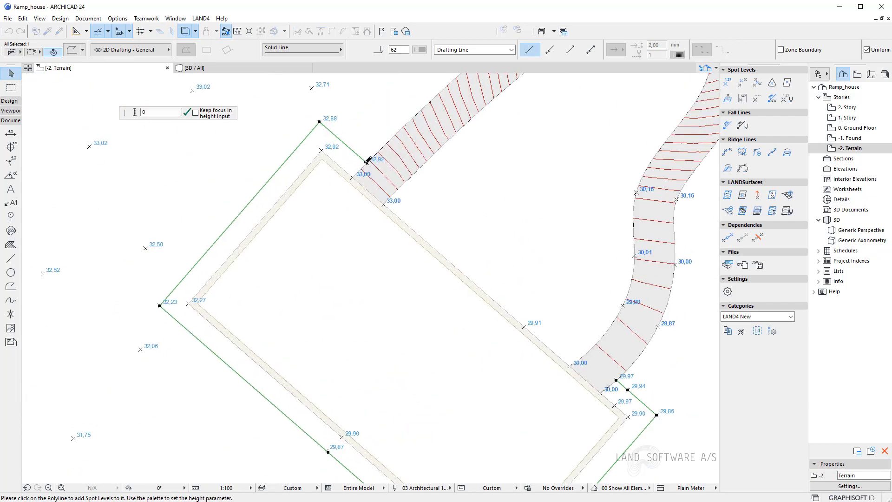
pyautogui.scroll(3, 367, 160)
pyautogui.press('Escape')
pyautogui.scroll(-5, 299, 293)
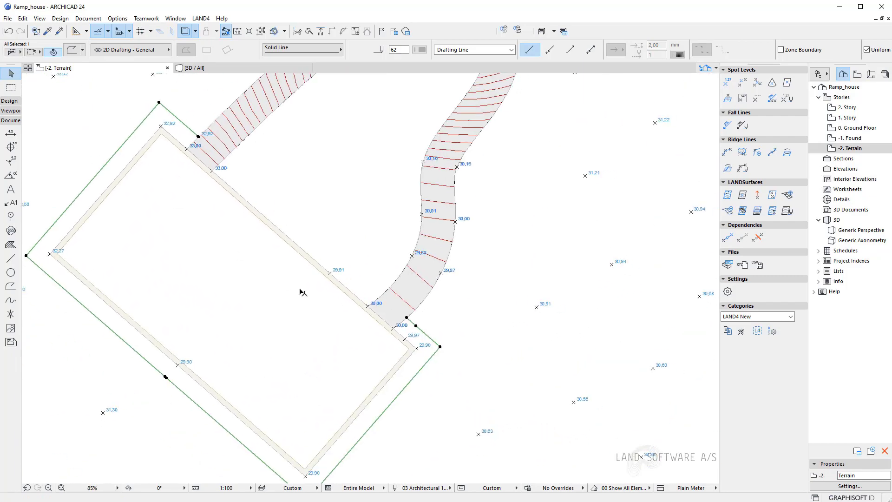
pyautogui.click(221, 68)
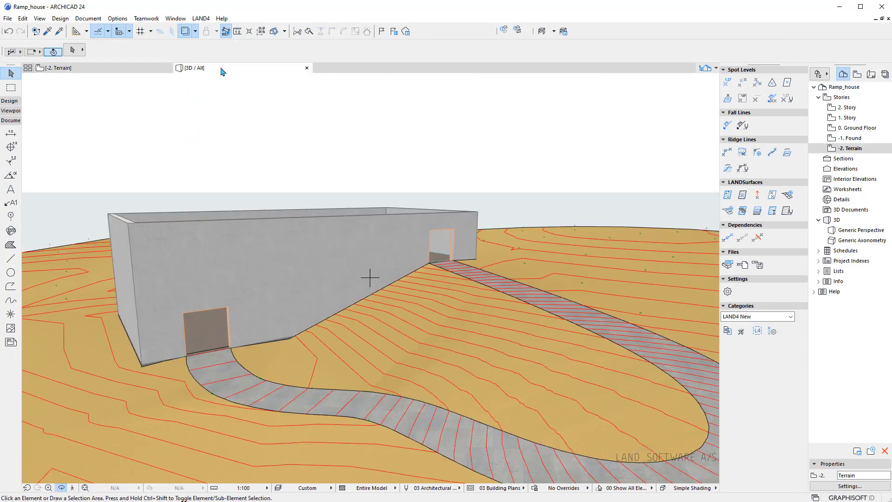
# - Orbit around the door, ramp and house corner in 3D, then return to the -2. Terrain plan
pyautogui.scroll(6, 315, 296)
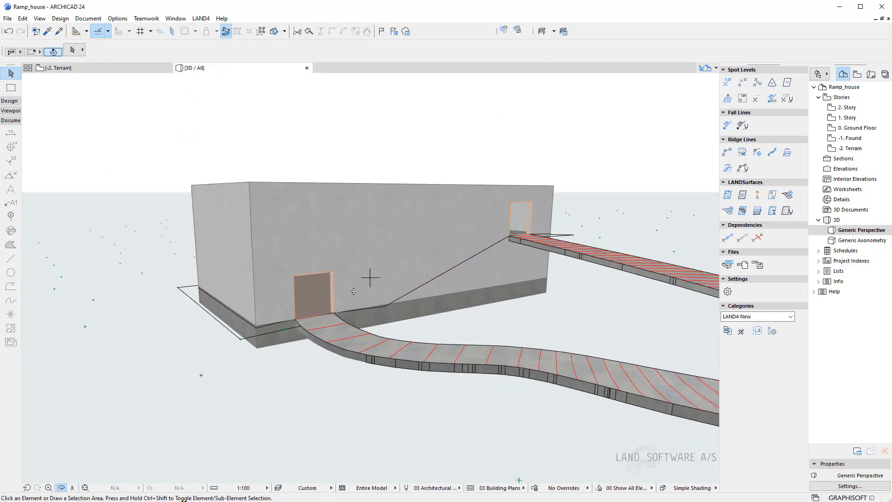
pyautogui.scroll(3, 303, 351)
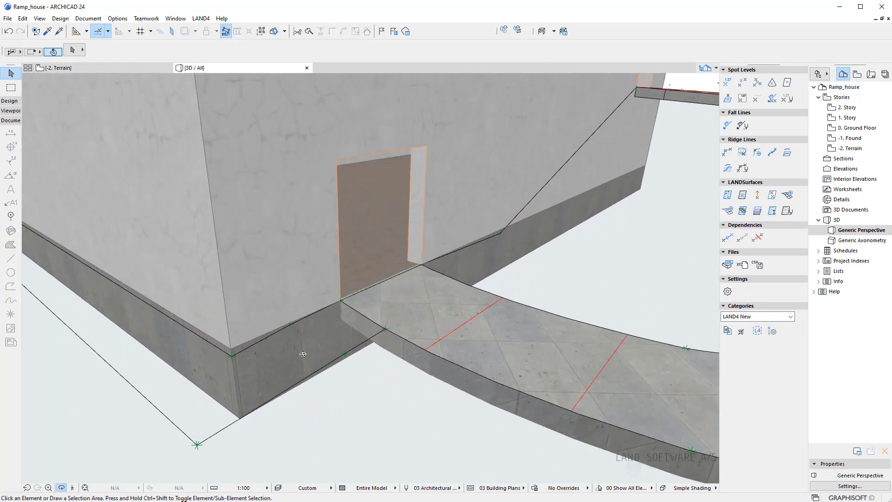
pyautogui.moveTo(431, 378); pyautogui.dragTo(368, 348)
pyautogui.scroll(5, 368, 308)
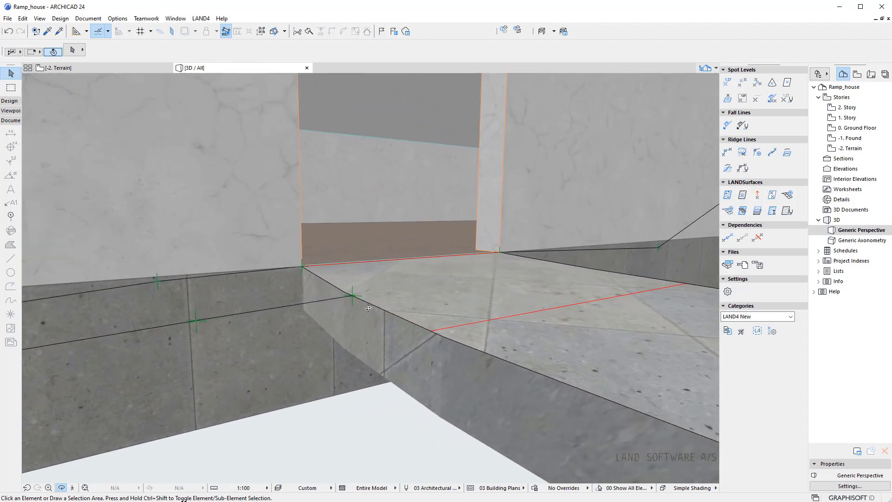
pyautogui.moveTo(394, 296); pyautogui.dragTo(310, 299)
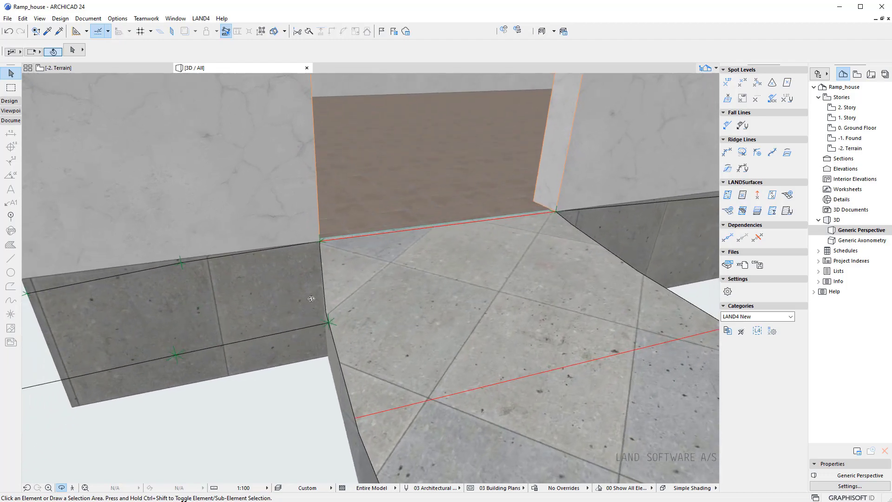
pyautogui.scroll(-5, 446, 351)
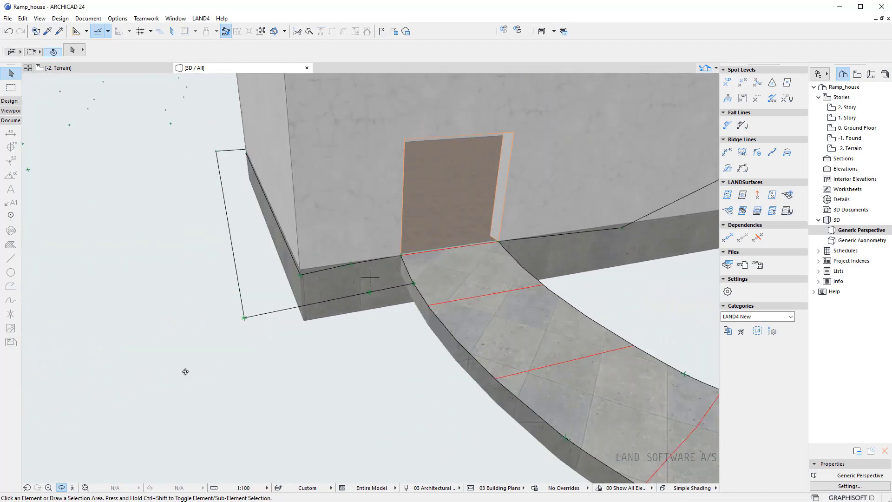
pyautogui.moveTo(186, 371); pyautogui.dragTo(533, 281)
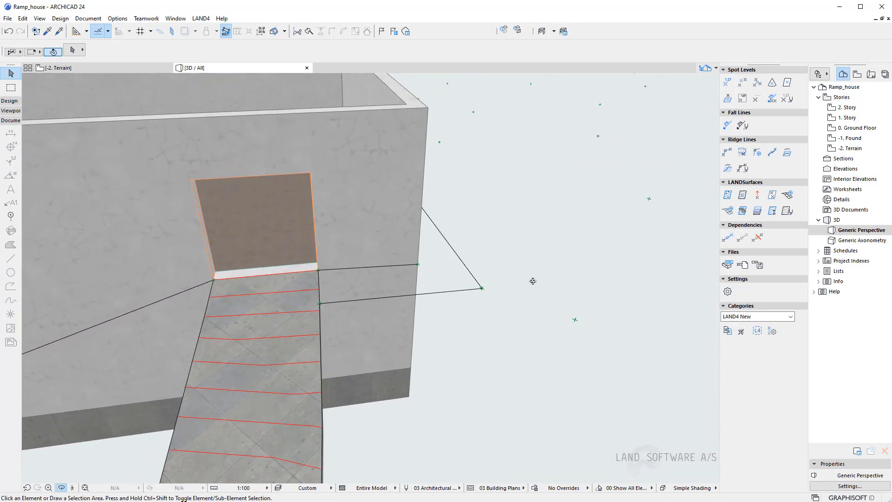
pyautogui.scroll(-5, 558, 279)
pyautogui.moveTo(281, 386); pyautogui.dragTo(338, 370, button='middle')
pyautogui.moveTo(221, 406); pyautogui.dragTo(373, 365)
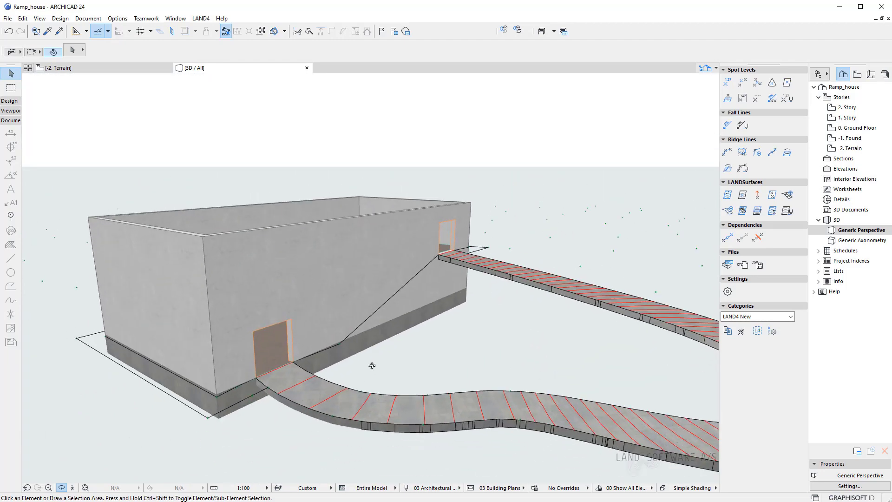
pyautogui.scroll(4, 269, 405)
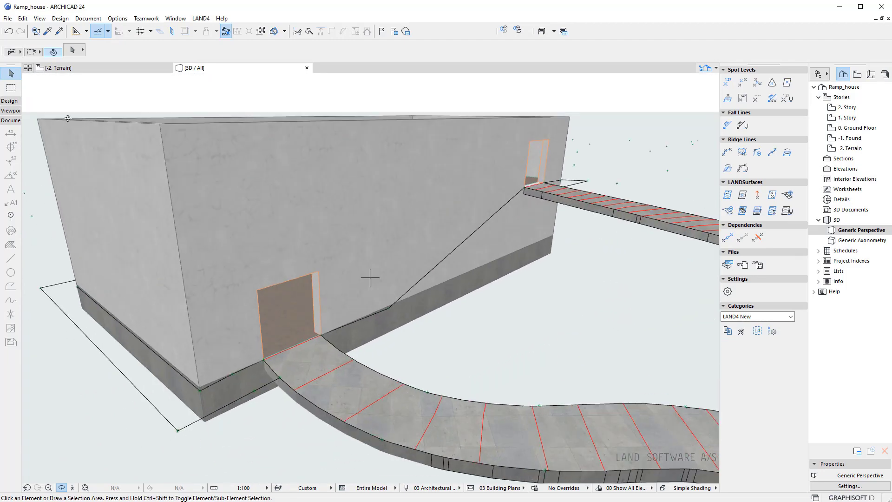
pyautogui.click(116, 71)
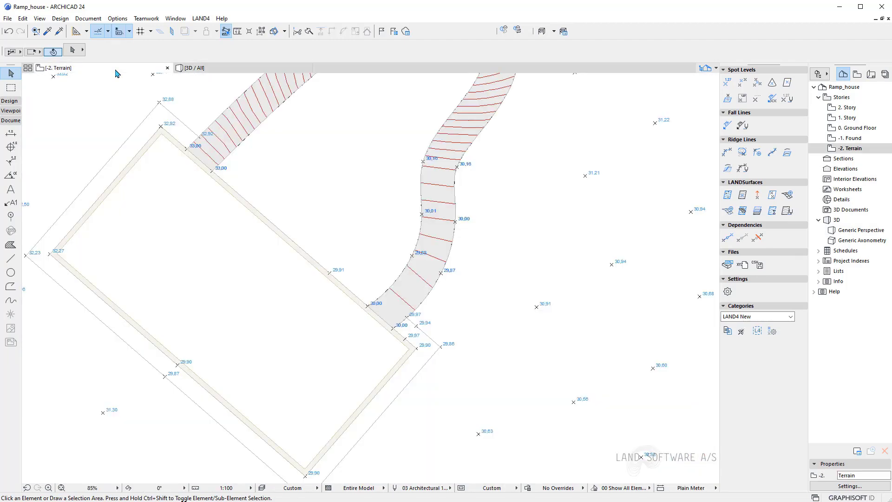
# - Convert the outer boundary polyline into a LAND4 ridge line with 3D pen 46, ignoring model view options
pyautogui.click(419, 370)
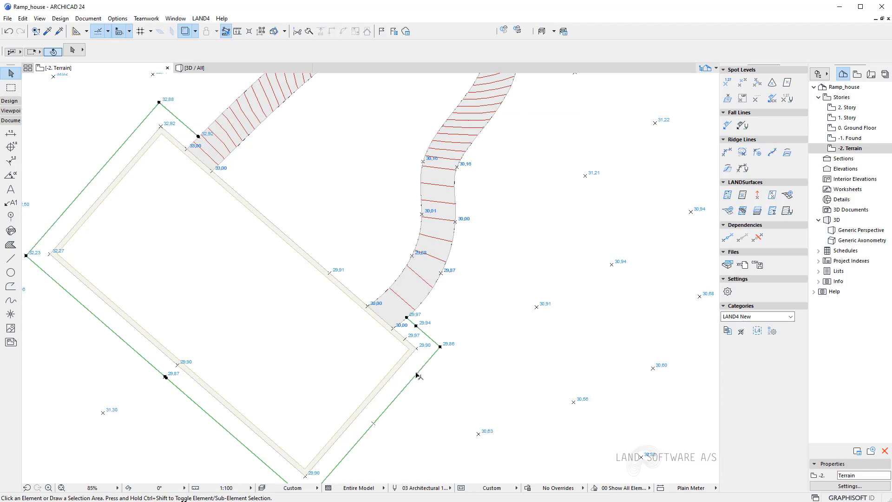
pyautogui.click(743, 169)
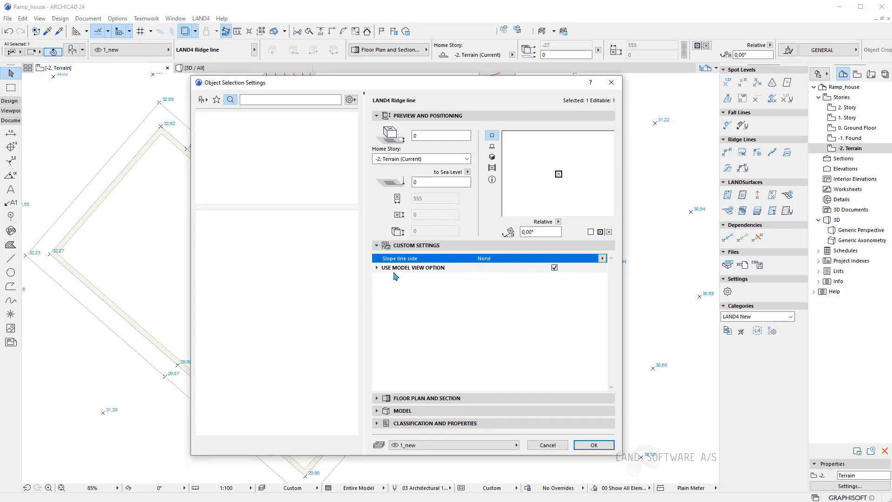
pyautogui.click(378, 268)
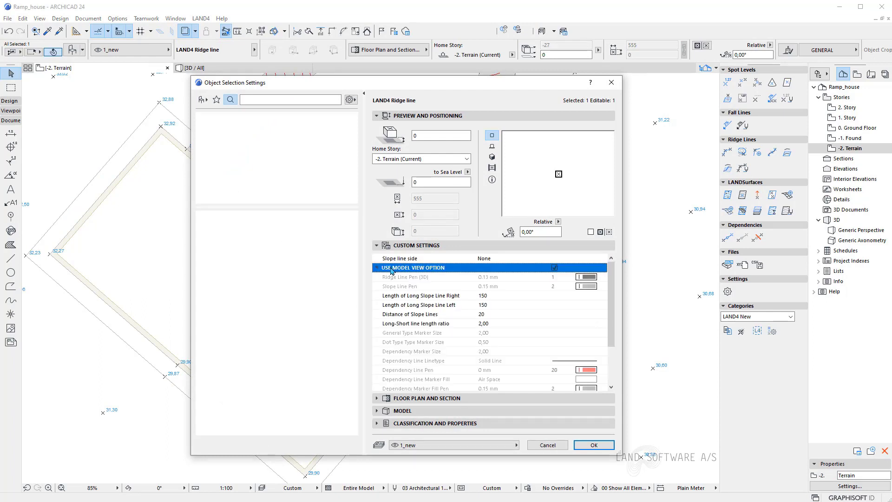
pyautogui.click(554, 268)
pyautogui.click(588, 278)
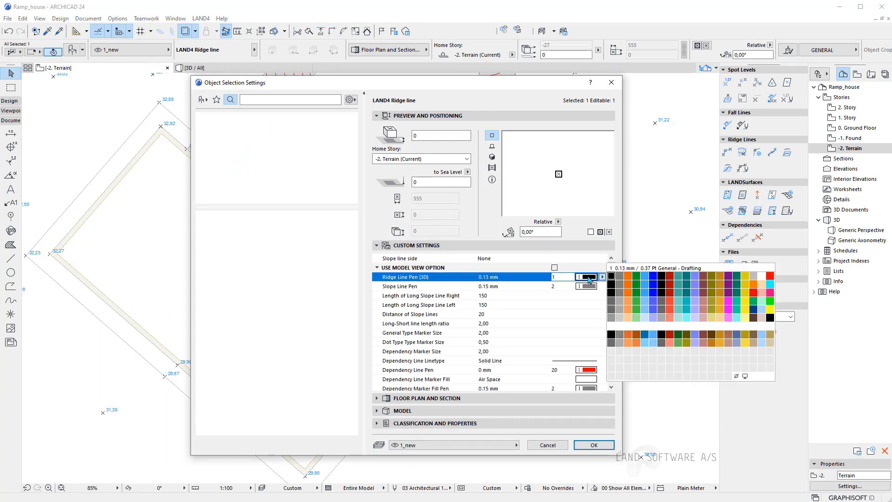
pyautogui.click(653, 293)
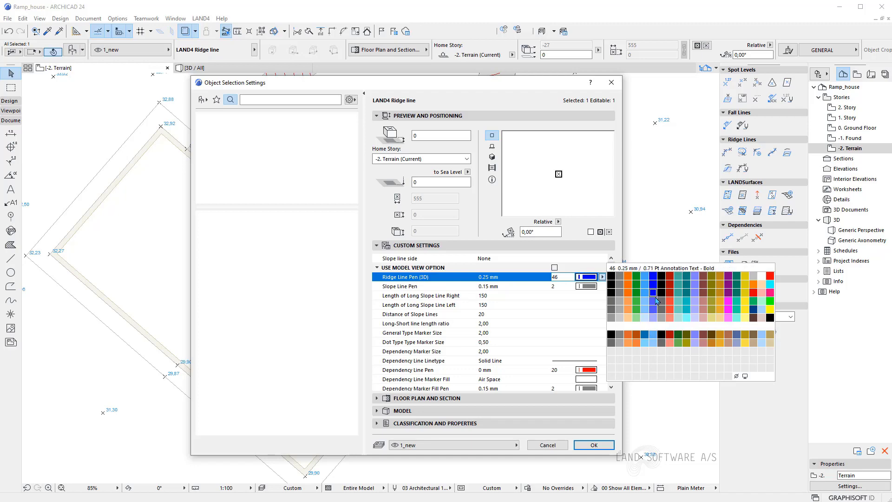
pyautogui.click(593, 445)
pyautogui.click(589, 429)
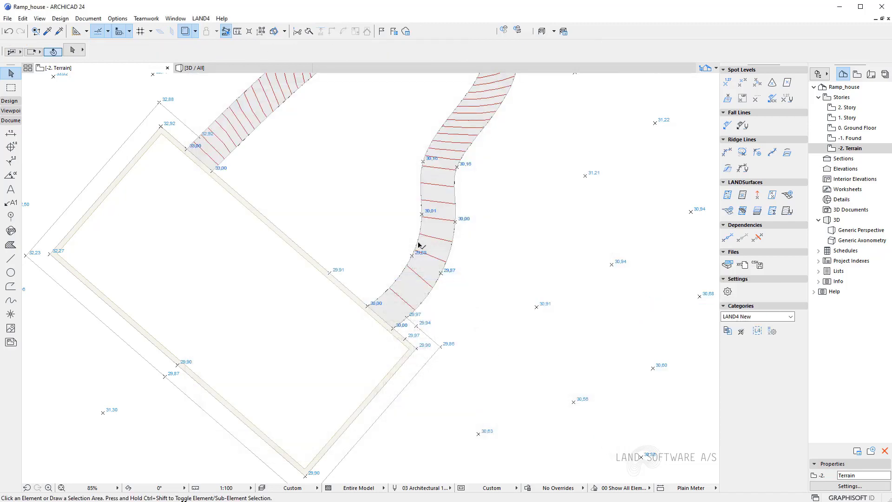
pyautogui.click(217, 70)
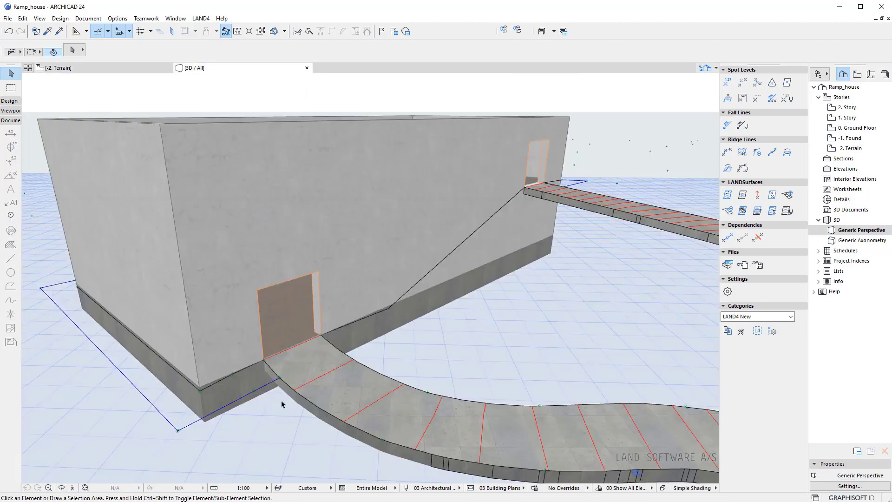
pyautogui.click(62, 489)
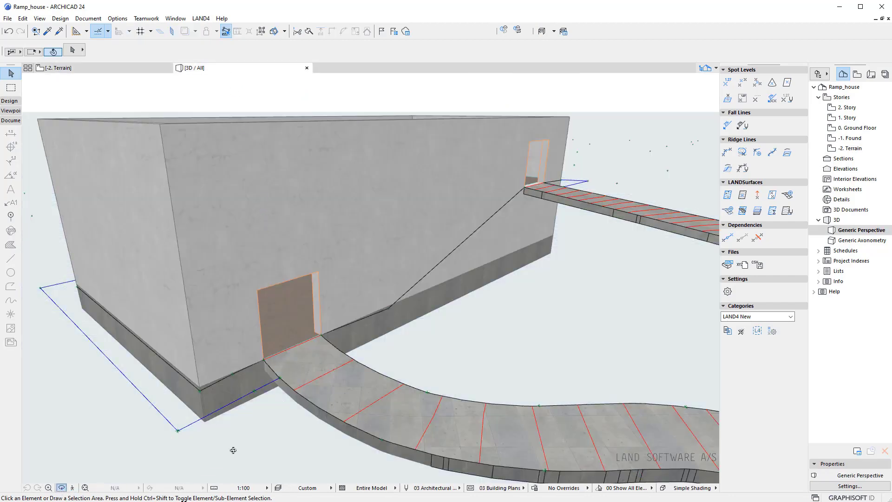
pyautogui.moveTo(233, 450); pyautogui.dragTo(291, 386)
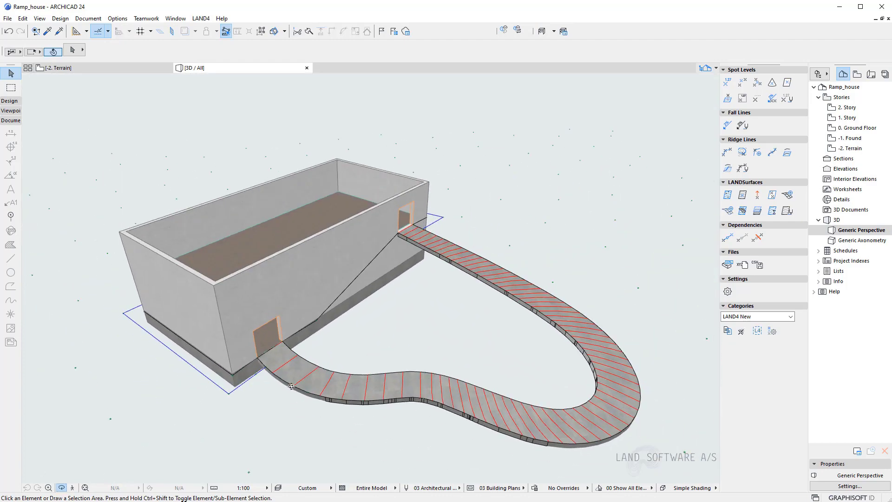
pyautogui.click(111, 68)
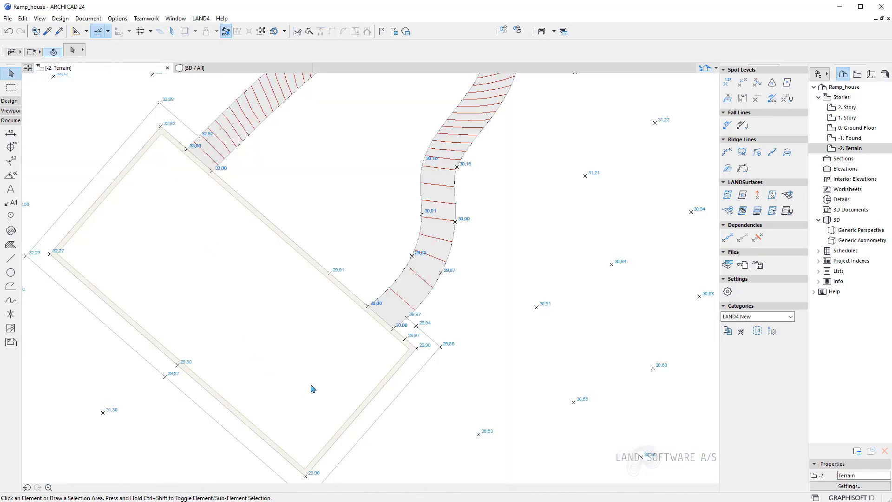
pyautogui.scroll(-5, 284, 357)
pyautogui.scroll(-1, 284, 356)
# - Generate a contoured LAND4 surface from all spot levels and ridge lines
pyautogui.click(725, 198)
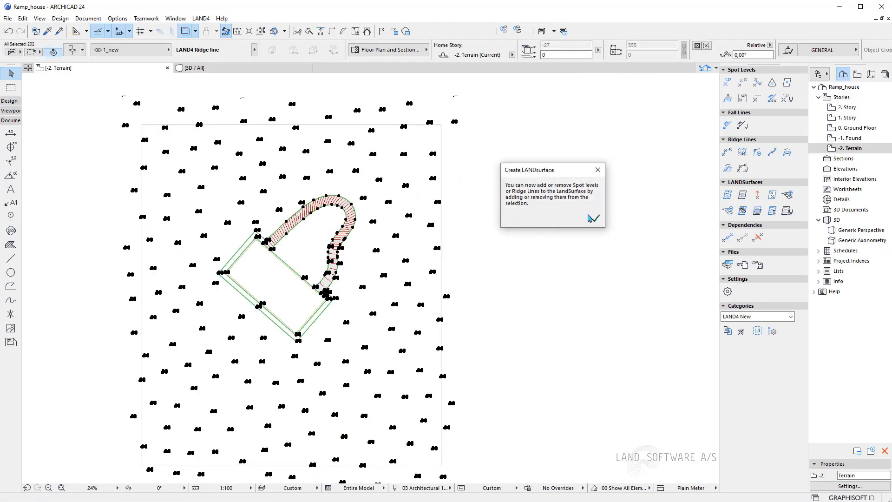
pyautogui.click(591, 218)
pyautogui.press('Escape')
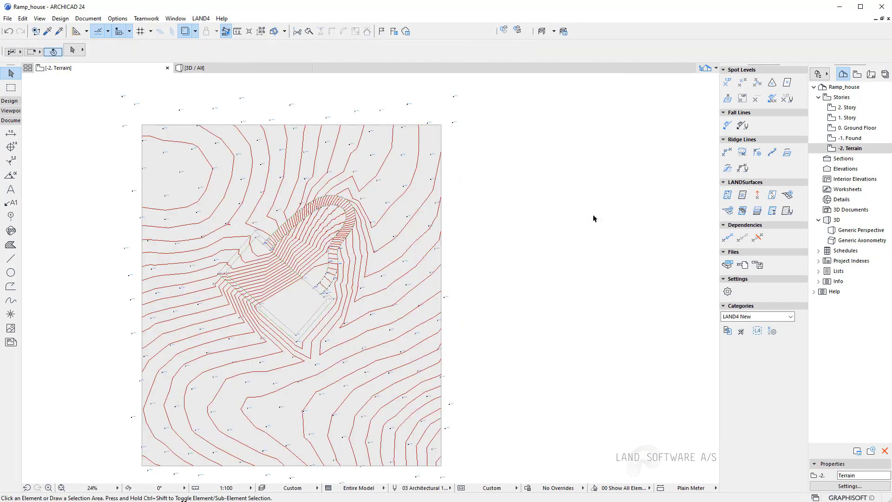
# - Inspect the new terrain in 3D from eye level, facing the house wall and ramp
pyautogui.click(234, 69)
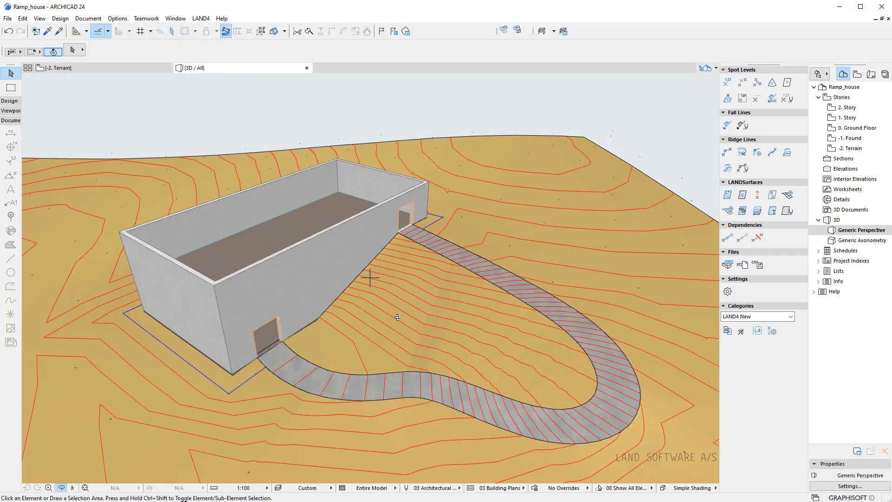
pyautogui.moveTo(397, 317); pyautogui.dragTo(418, 301)
pyautogui.scroll(5, 417, 301)
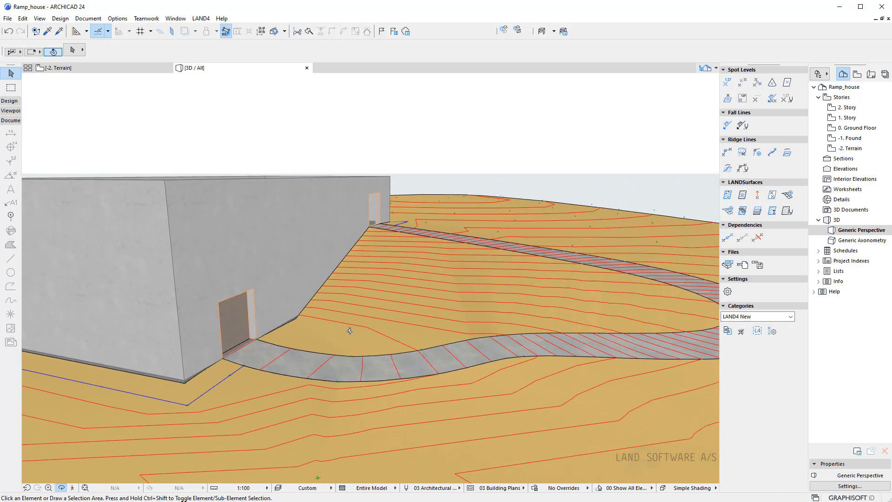
pyautogui.moveTo(319, 344); pyautogui.dragTo(321, 208)
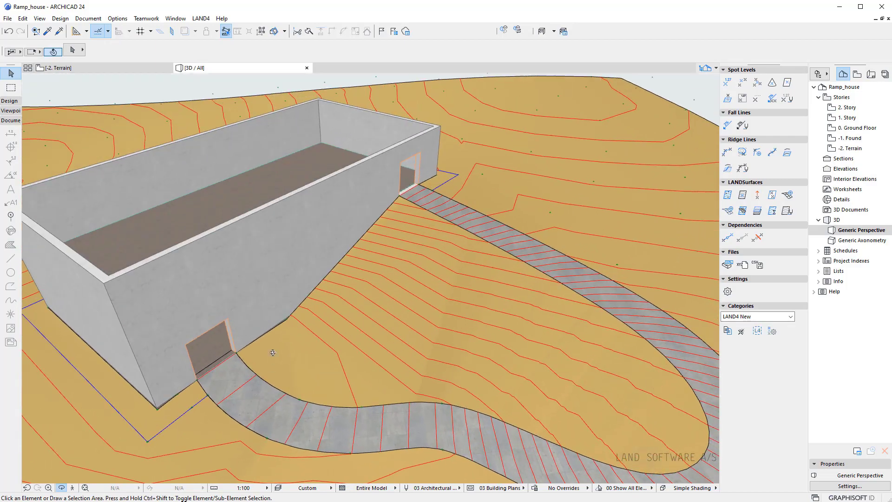
pyautogui.scroll(-5, 320, 208)
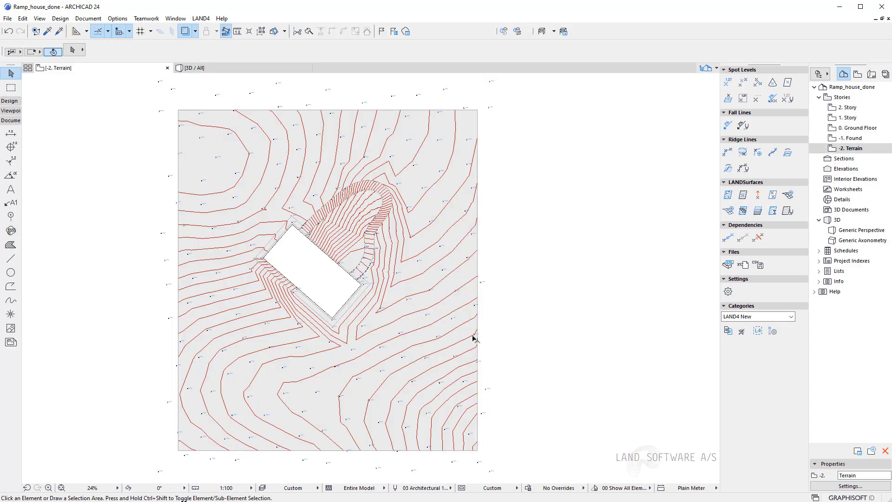
# - Generate a triangulated LAND4 mesh from the terrain surface
pyautogui.click(414, 322)
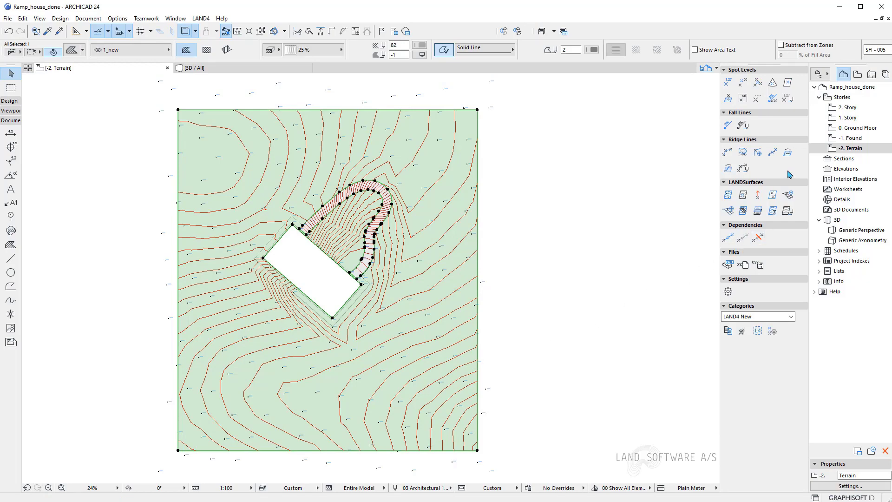
pyautogui.click(786, 196)
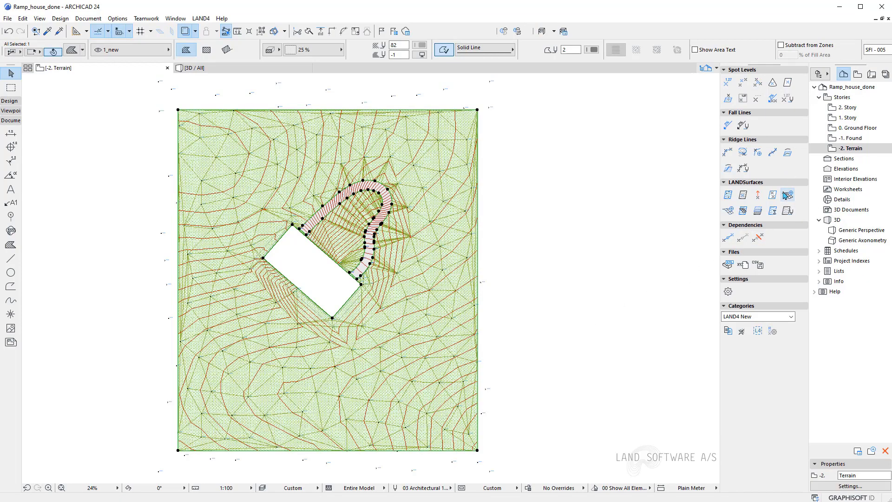
pyautogui.press('Escape')
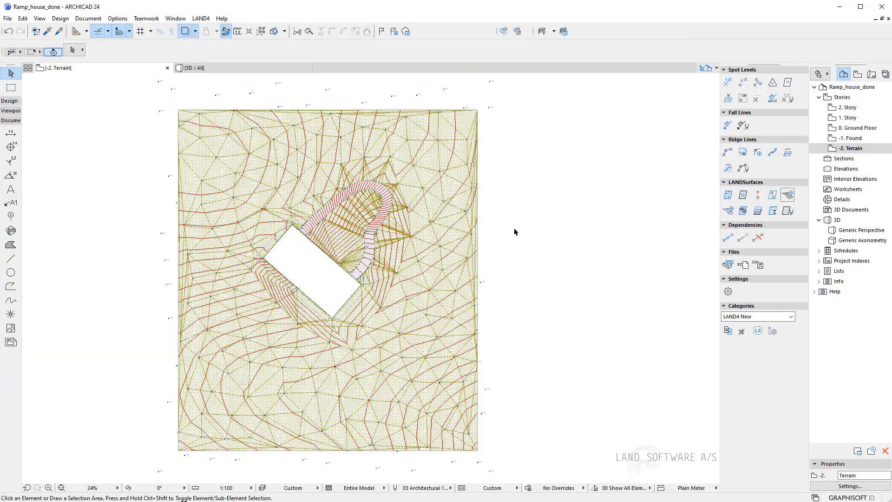
# - Move the mesh to the right of the contoured terrain and compare both in a low 3D view
pyautogui.click(445, 307)
pyautogui.scroll(5, 443, 309)
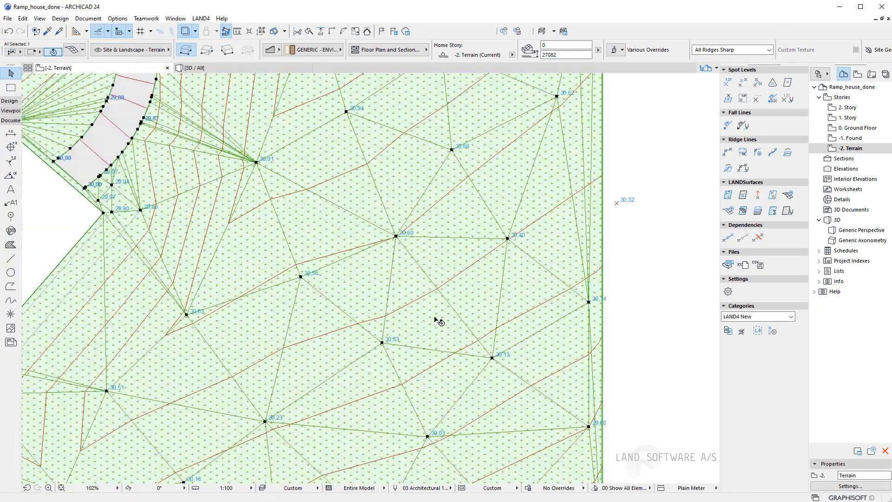
pyautogui.click(437, 320)
pyautogui.scroll(-5, 378, 316)
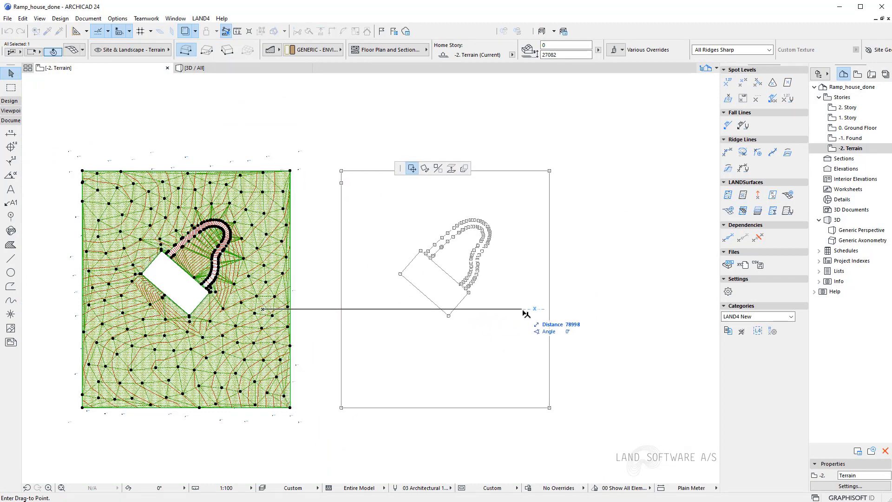
pyautogui.click(527, 312)
pyautogui.click(554, 327)
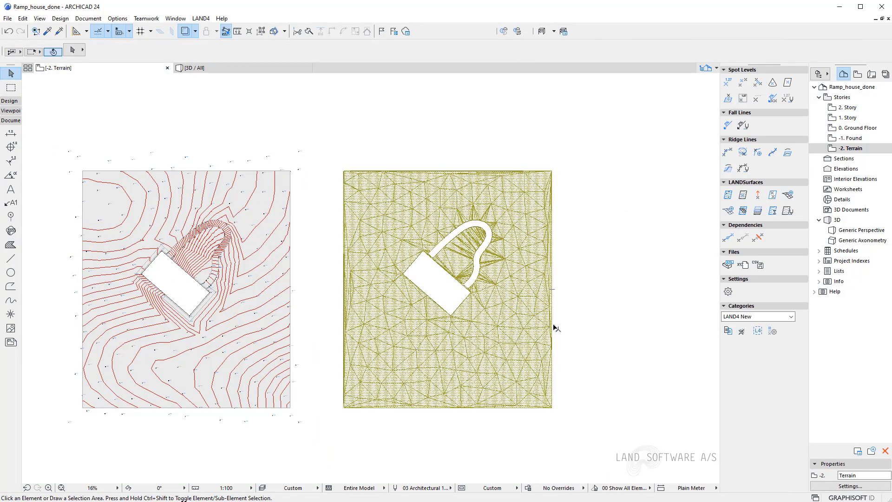
pyautogui.click(250, 70)
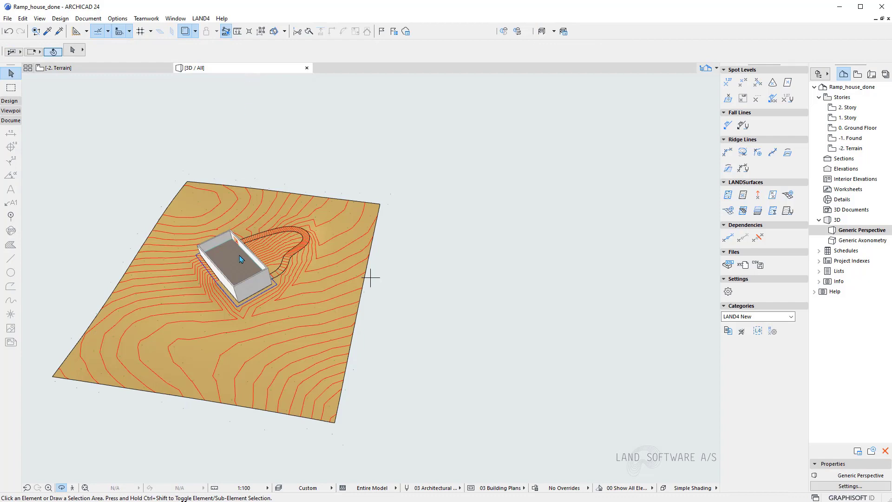
pyautogui.moveTo(105, 458); pyautogui.dragTo(269, 310)
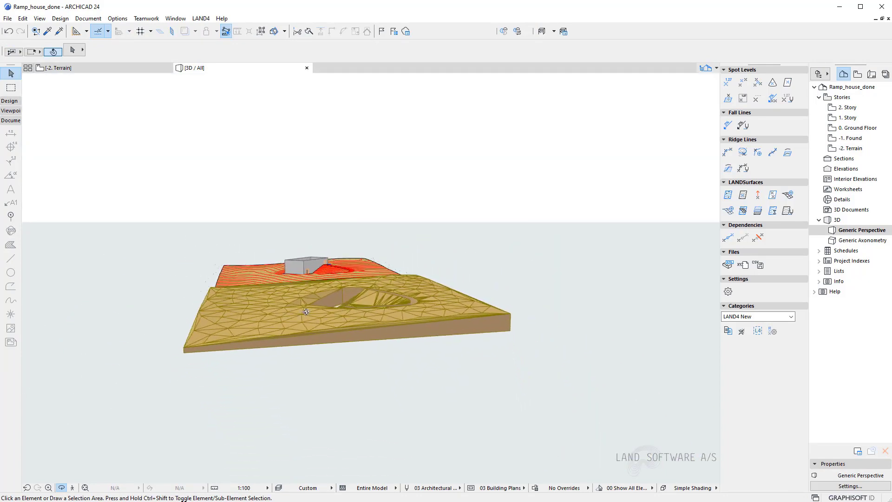